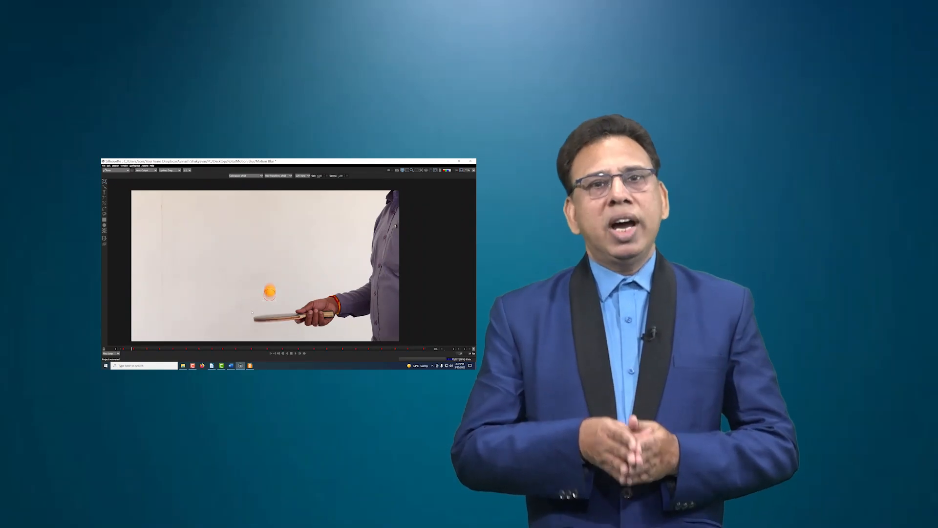
Reposition the roto shape frame by frame so that it follows the bouncing orange ball
drag(275, 289, 274, 276)
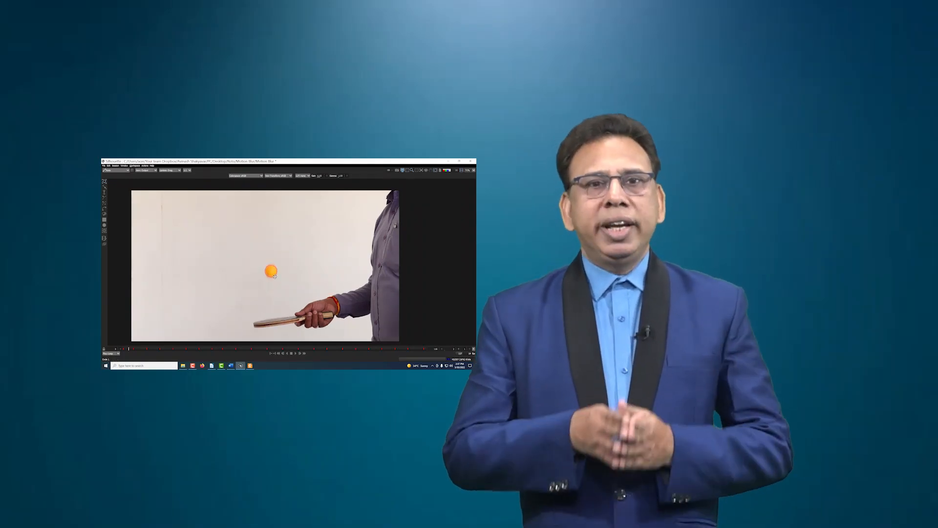
key(x)
key(x)
key(z)
key(x)
key(z)
drag(271, 287, 262, 247)
key(x)
key(x)
key(x)
key(x)
key(z)
key(x)
key(x)
key(x)
key(x)
key(x)
key(x)
drag(259, 280, 265, 252)
key(x)
key(x)
key(x)
key(x)
key(x)
key(x)
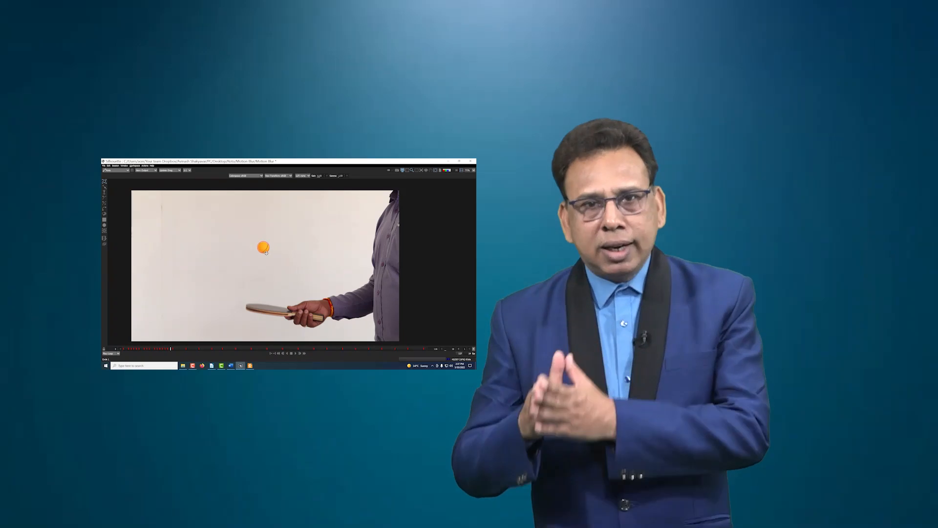
key(x)
key(x)
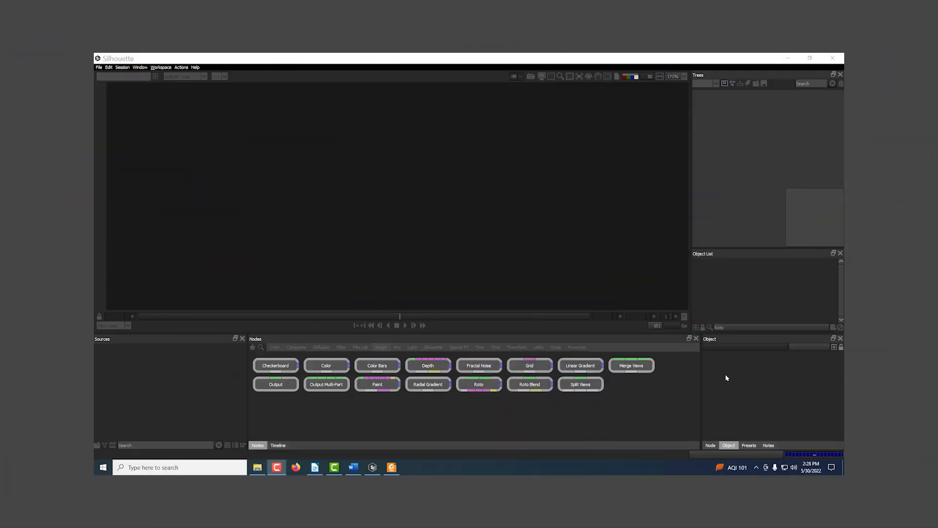
Create a new project named Motion Blur in the Motion Blur folder inside the desktop's Roto folder
click(98, 66)
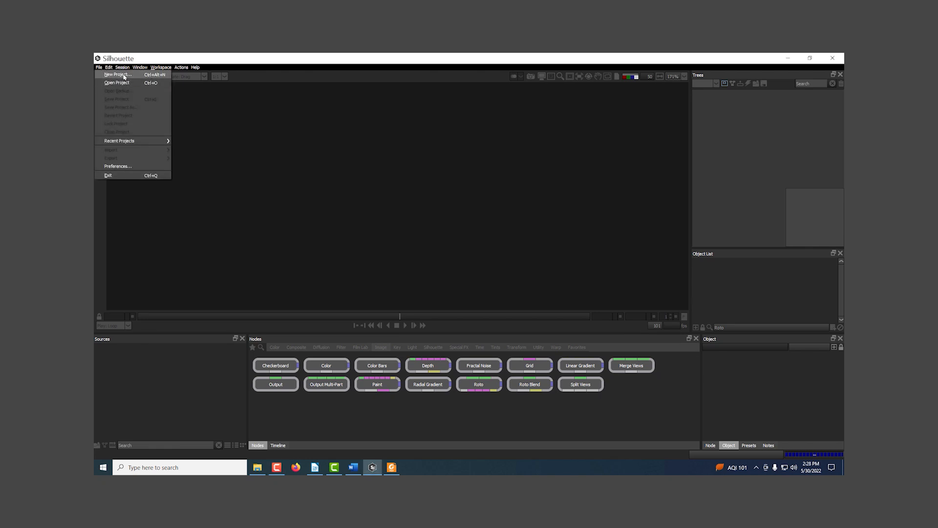
click(108, 78)
text(Motion Blur)
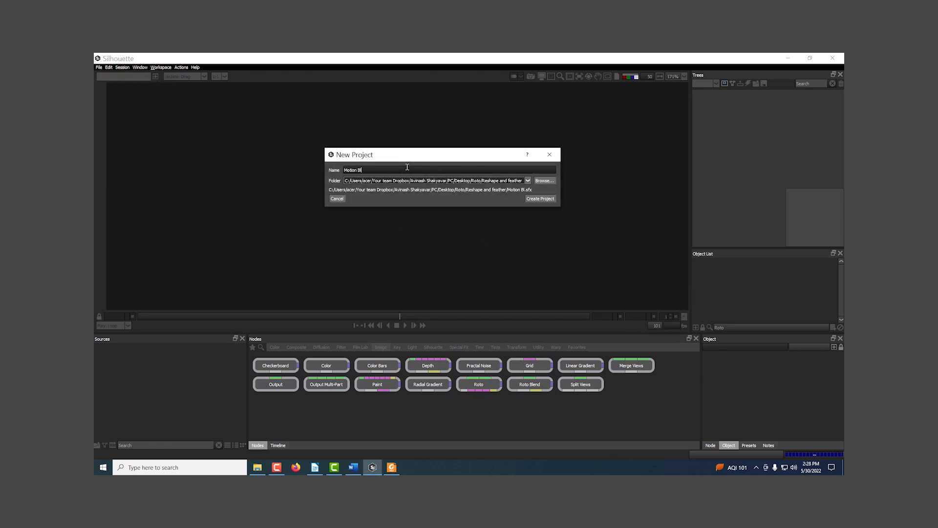
click(544, 180)
click(461, 305)
double_click(461, 306)
click(624, 359)
click(537, 200)
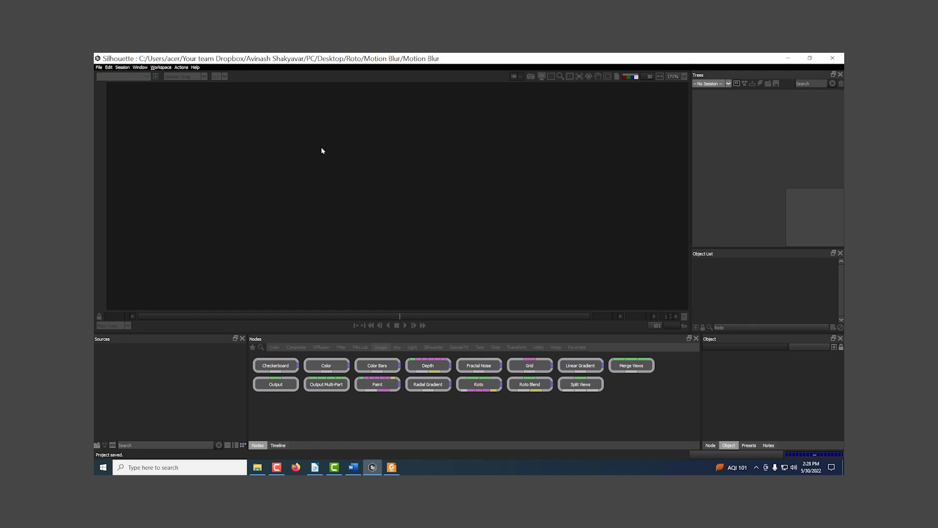
Import the image sequence hand roto[000-100].jpg as a source
double_click(172, 397)
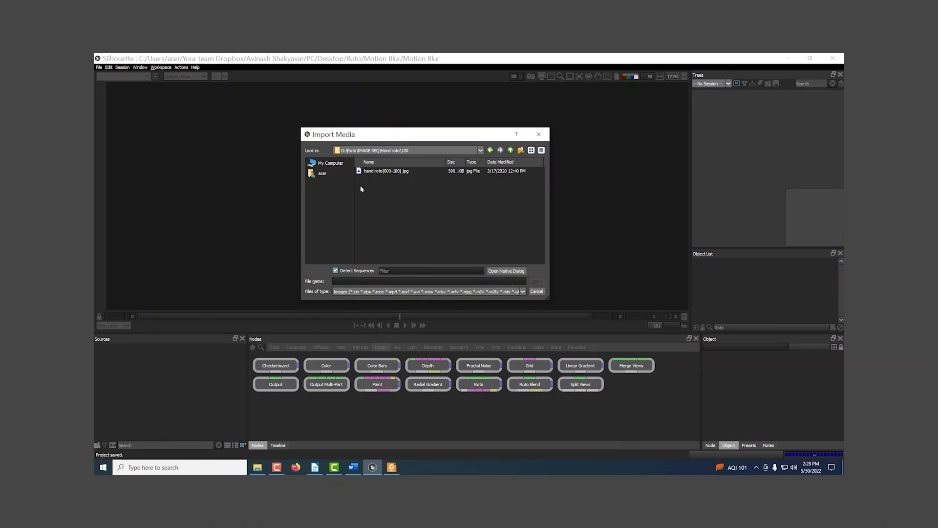
click(372, 172)
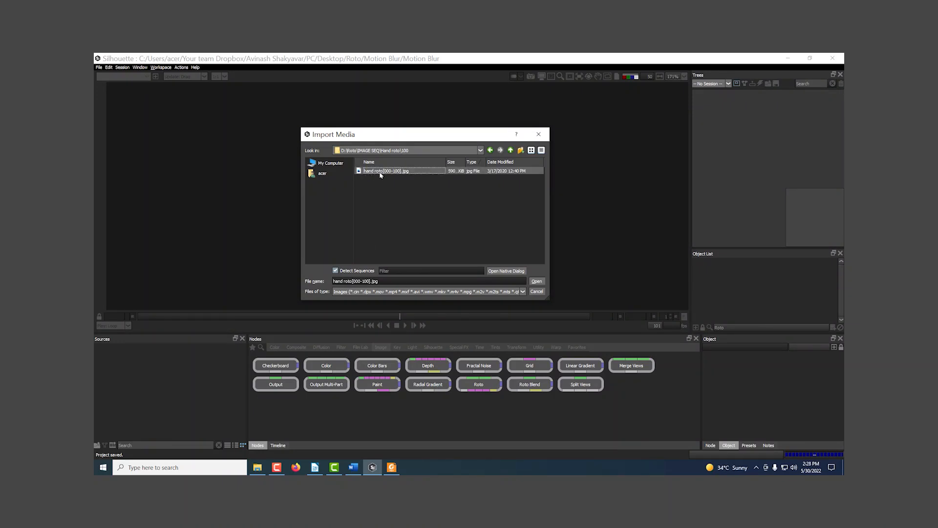
click(537, 281)
Import the image sequence TT BALL_[000-116].jpg from the New folder inside IMAGE SEQ/TT BALL
double_click(177, 367)
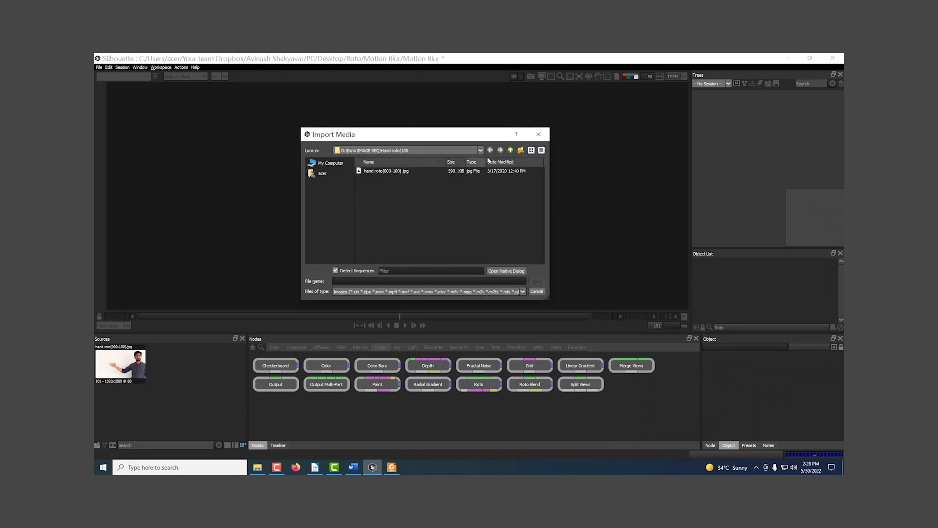
click(510, 150)
click(511, 150)
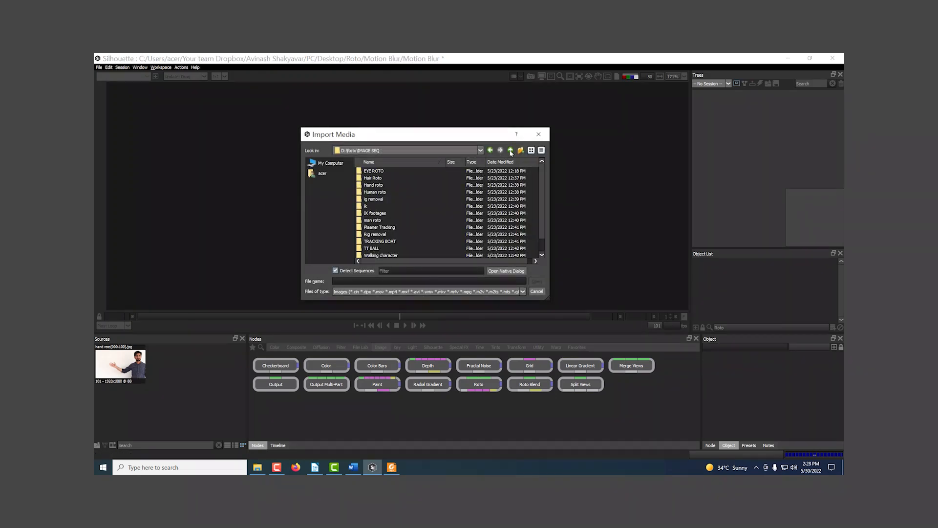
double_click(371, 235)
double_click(368, 172)
click(370, 171)
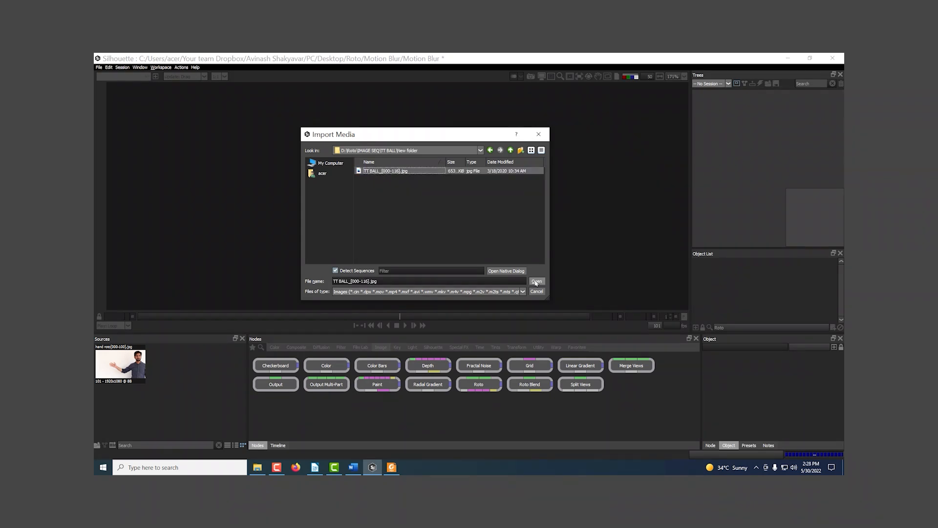
click(537, 281)
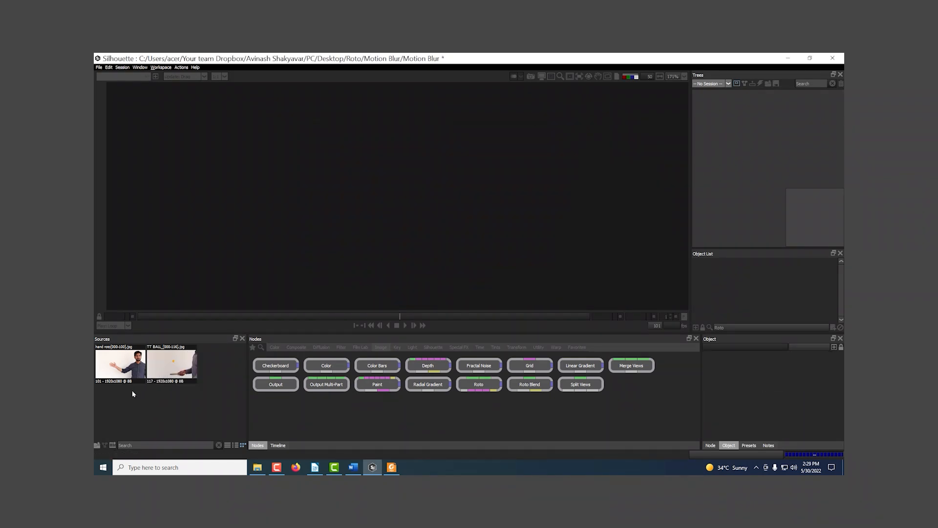
Play the TT BALL clip and examine the moving ball's edges up close on a blurred frame
click(170, 368)
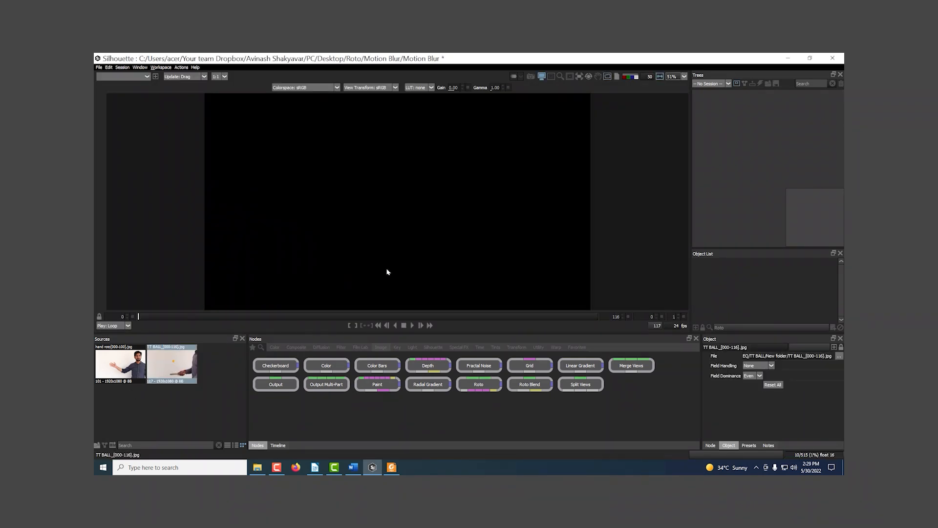
drag(423, 252, 453, 245)
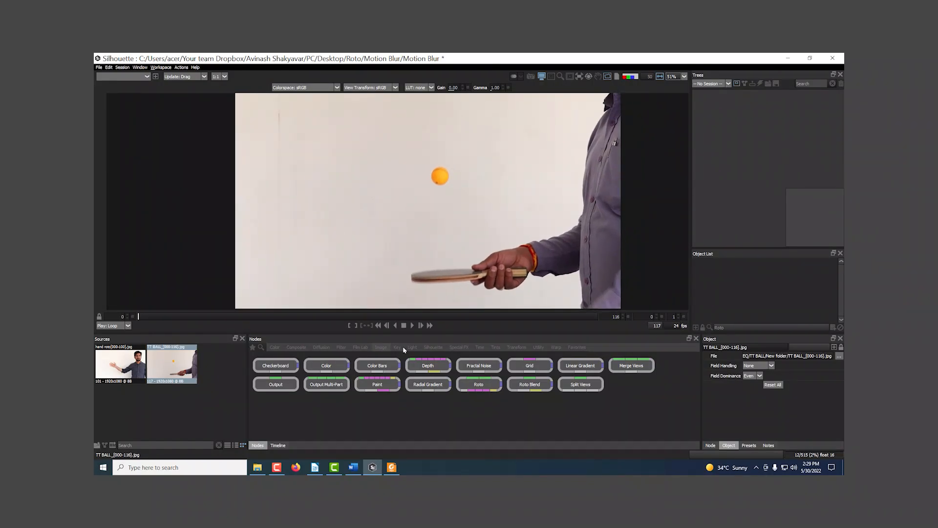
click(411, 326)
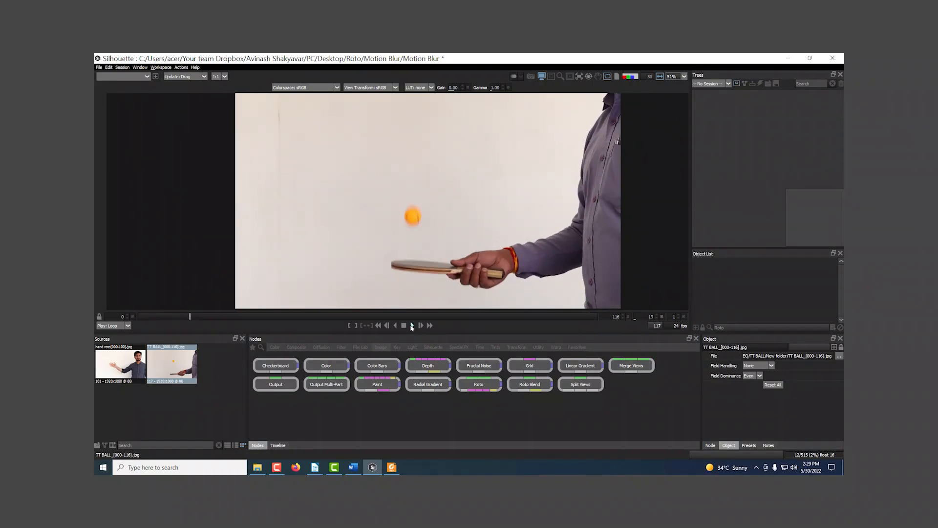
click(411, 326)
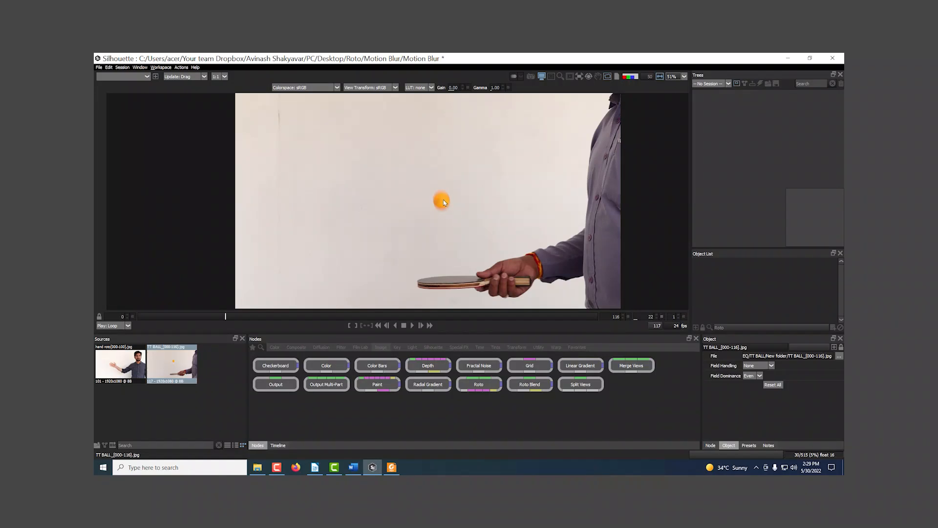
scroll(456, 206, up, 3)
scroll(456, 206, up, 2)
mouse_move(227, 319)
mouse_down()
mouse_move(237, 316)
mouse_move(226, 318)
mouse_up()
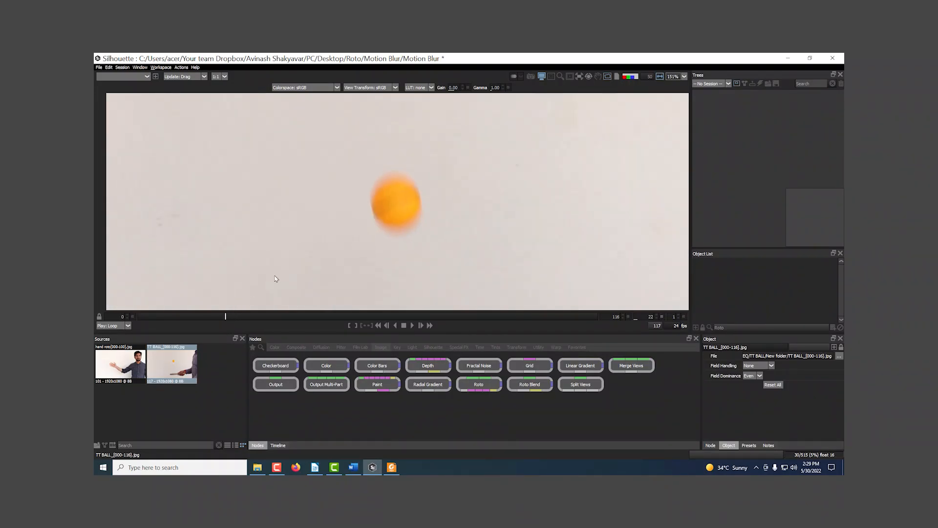
Scrub the hand roto clip to frame 24 and examine the waving hand up close
click(139, 349)
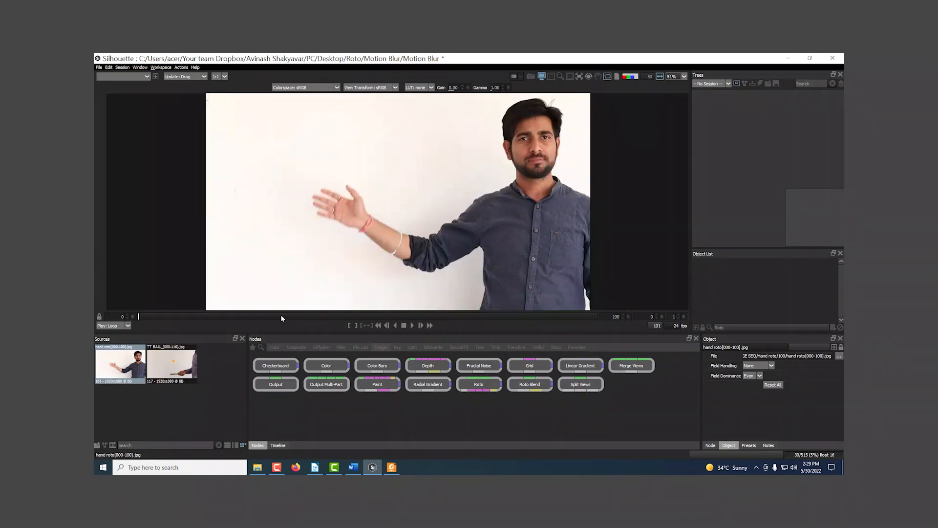
drag(169, 319, 249, 320)
scroll(286, 213, up, 5)
scroll(379, 219, down, 4)
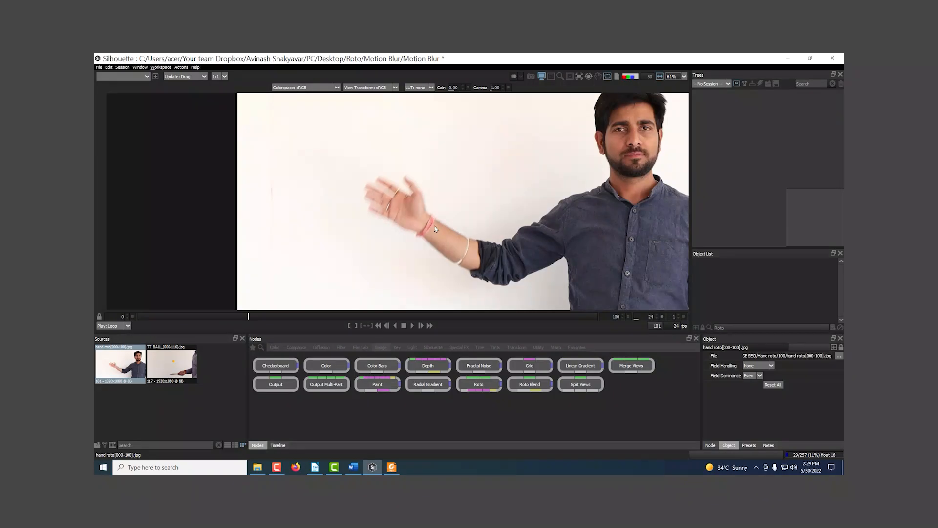
drag(437, 229, 393, 221)
Create a new session from the TT BALL clip with the Roto template, 1920x1080, 117 frames at 24 fps and 8-bit depth
click(182, 369)
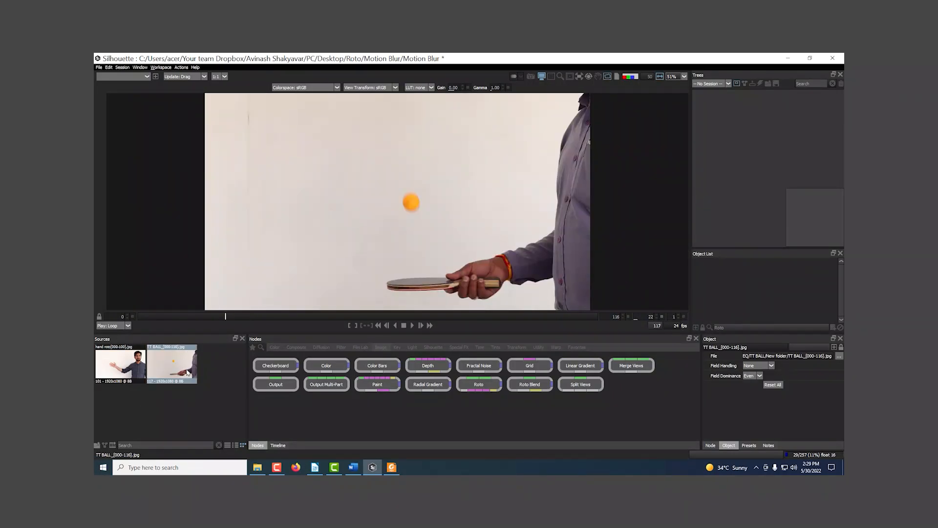
scroll(271, 264, down, 1)
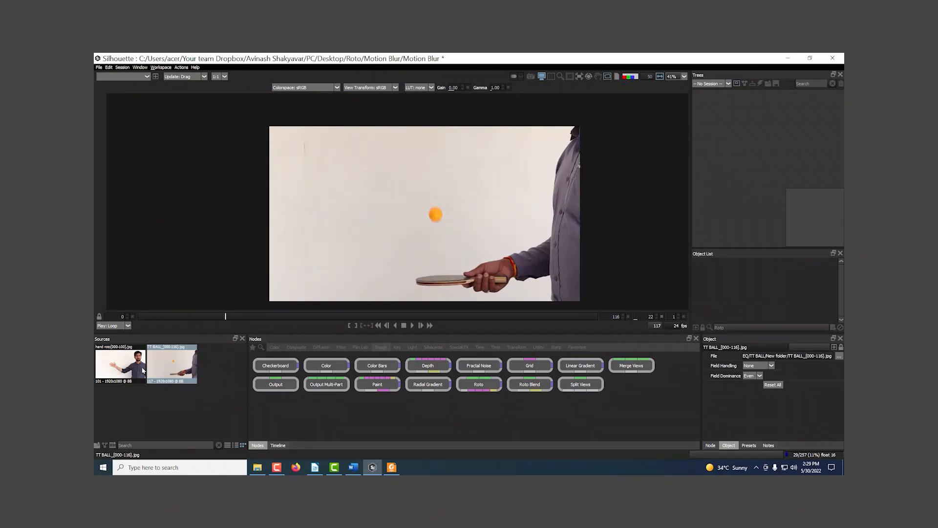
click(122, 67)
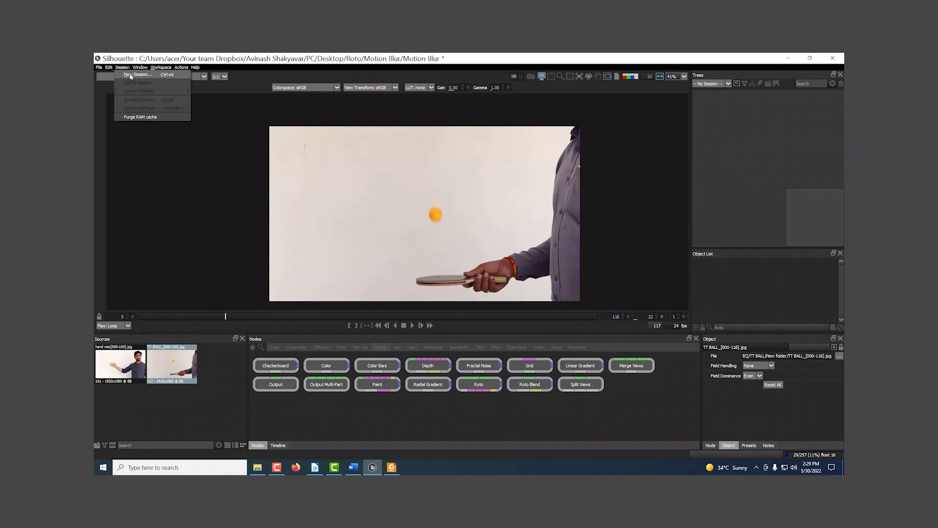
click(130, 74)
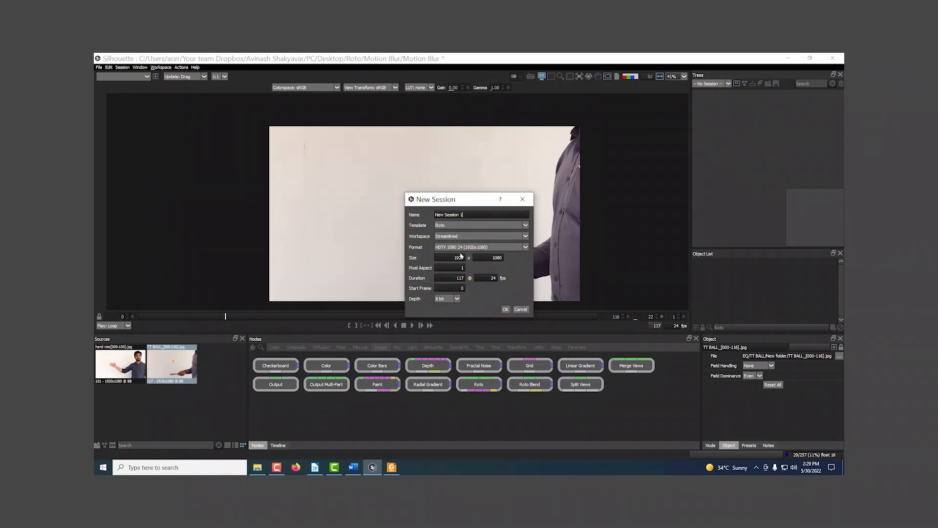
click(506, 309)
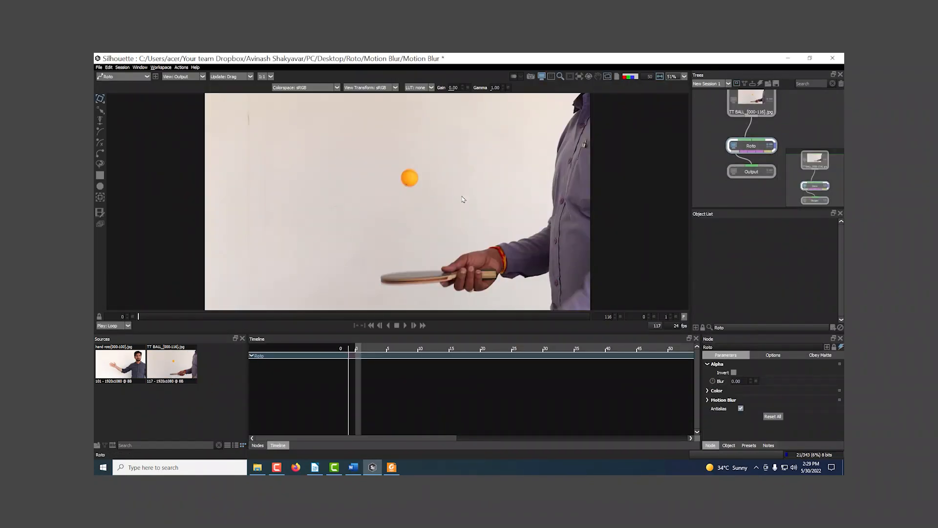
Draw a square roto shape on the wall beside the ball at frame 0 and view its alpha matte
scroll(532, 215, down, 2)
drag(488, 233, 467, 226)
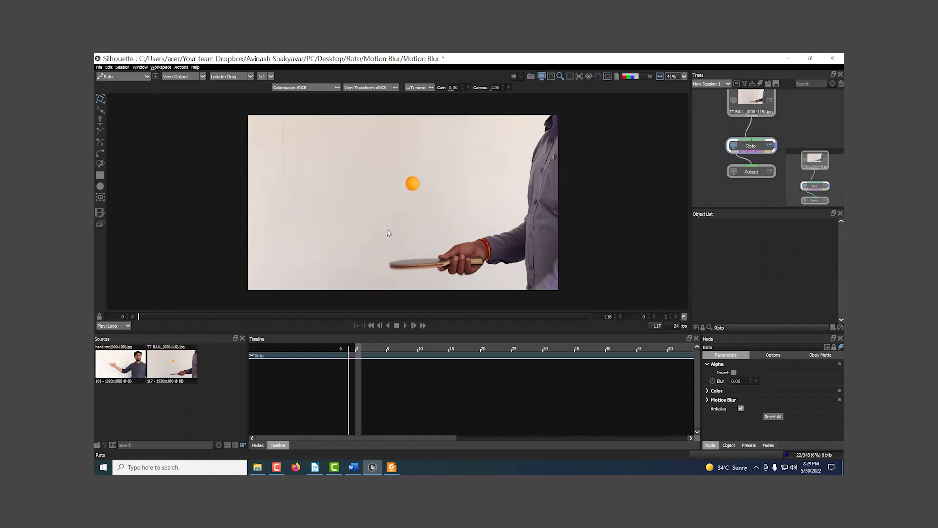
click(99, 175)
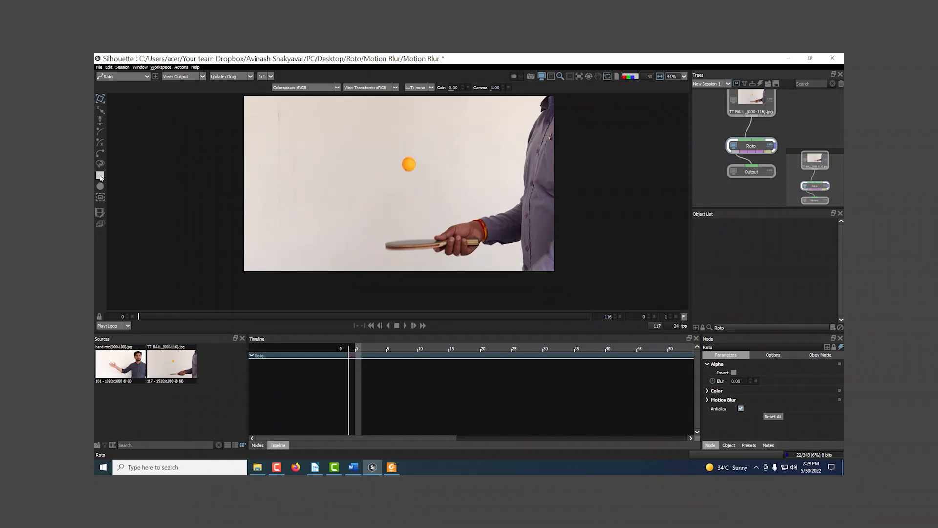
drag(325, 168, 382, 218)
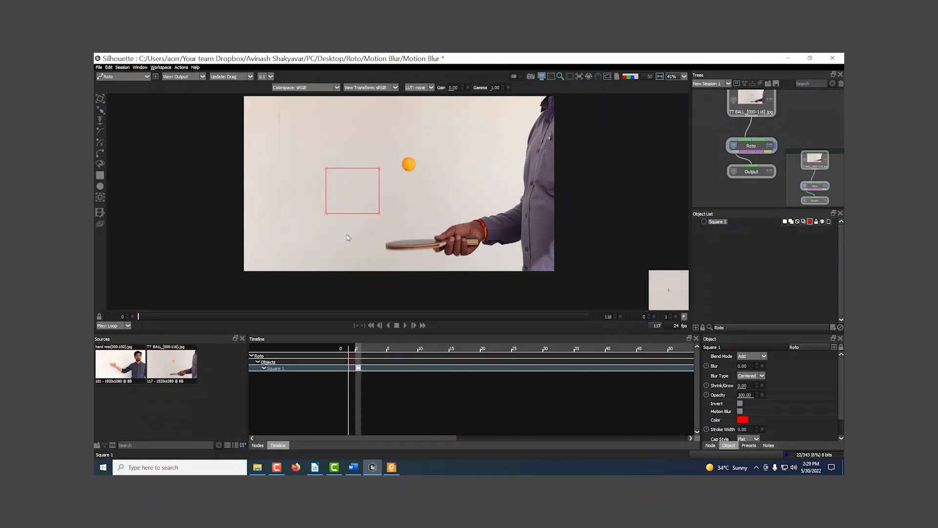
scroll(366, 235, up, 2)
key(a)
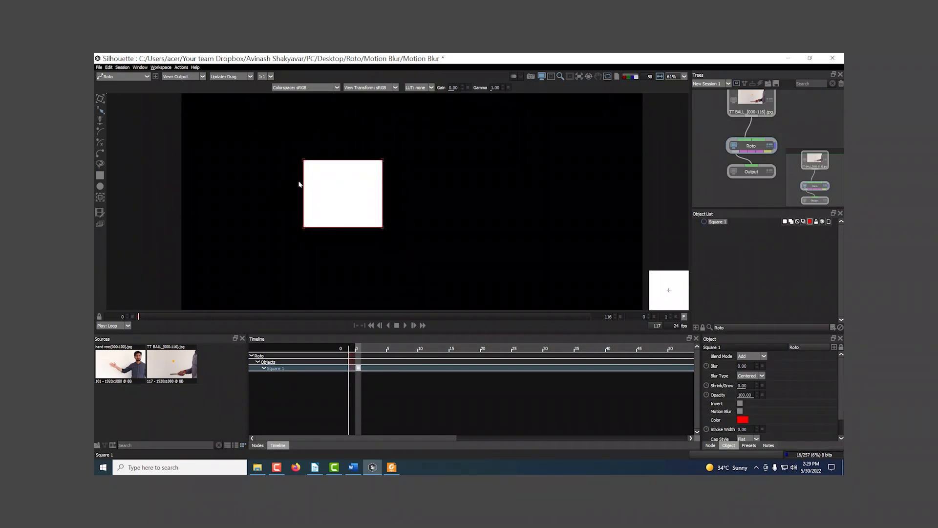
Keyframe the square at frame 5 by moving it horizontally to the opposite side of the frame
drag(458, 250, 446, 243)
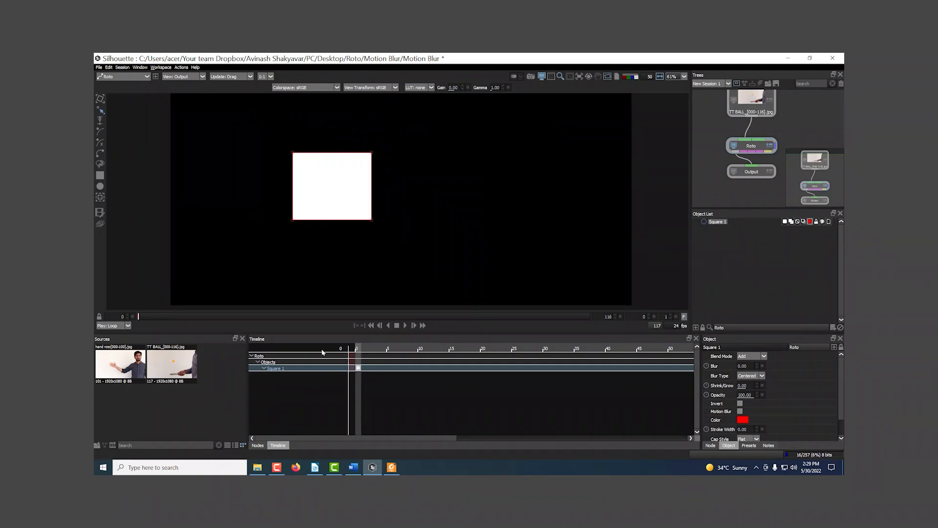
key(Right)
key(Right)
key(Right)
key(Right)
key(Right)
key(Left)
key(Right)
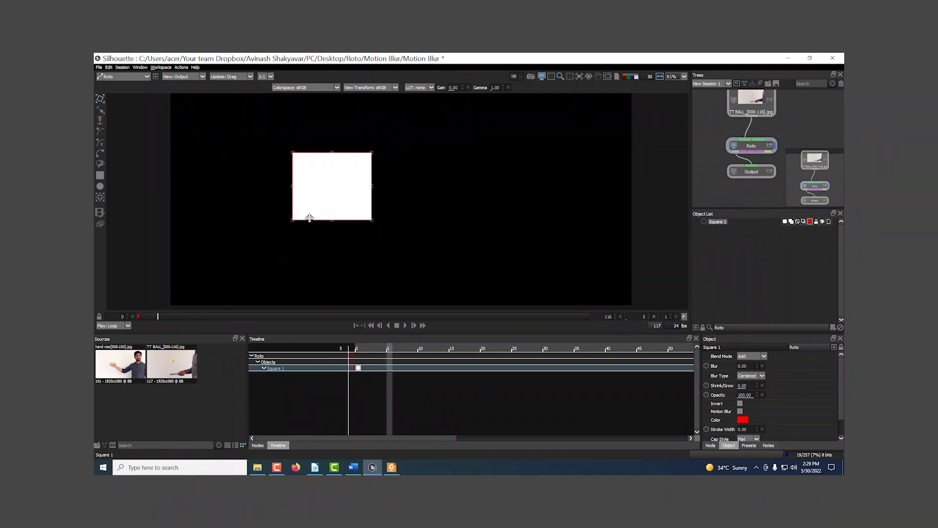
drag(320, 218, 561, 222)
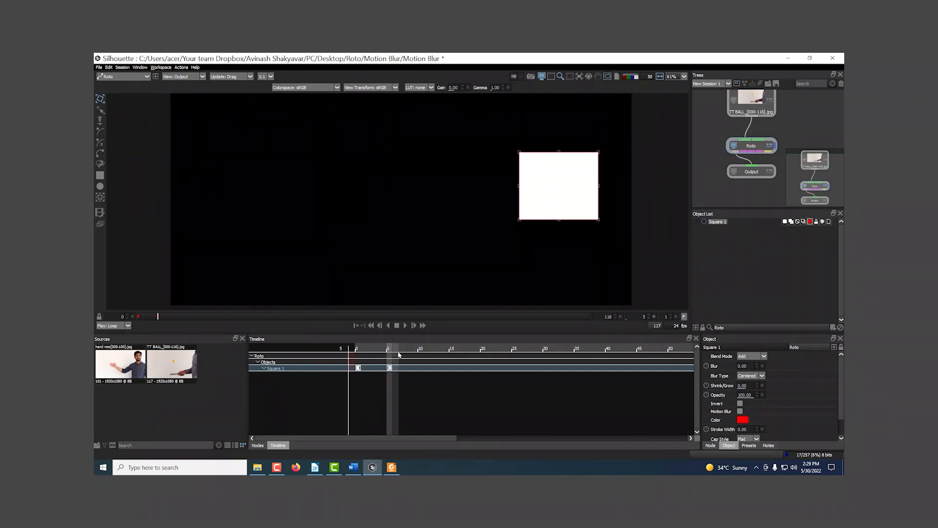
Return to frame 0 and turn on motion blur for the square shape
drag(158, 319, 138, 318)
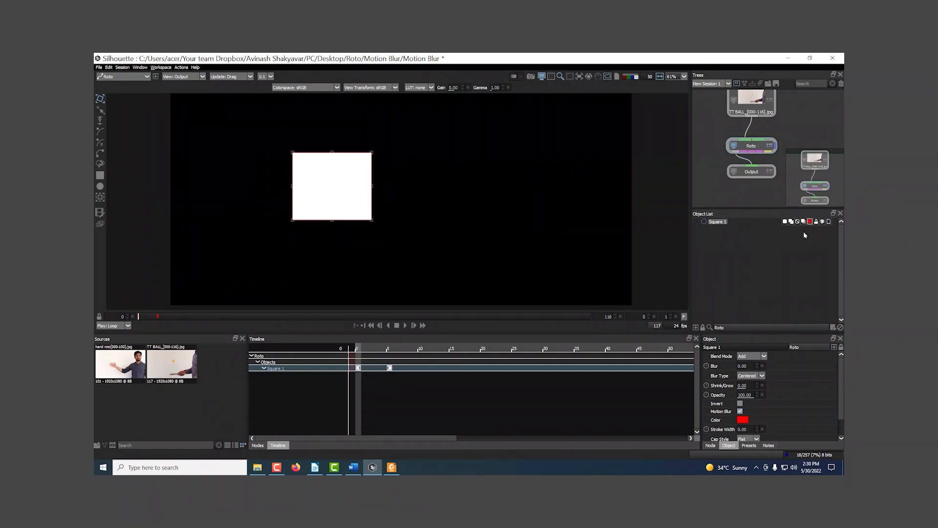
click(803, 221)
click(804, 222)
Enable motion blur in the Roto node's parameters and check the square's blurred edges at frames 2 and 3
drag(146, 316, 146, 316)
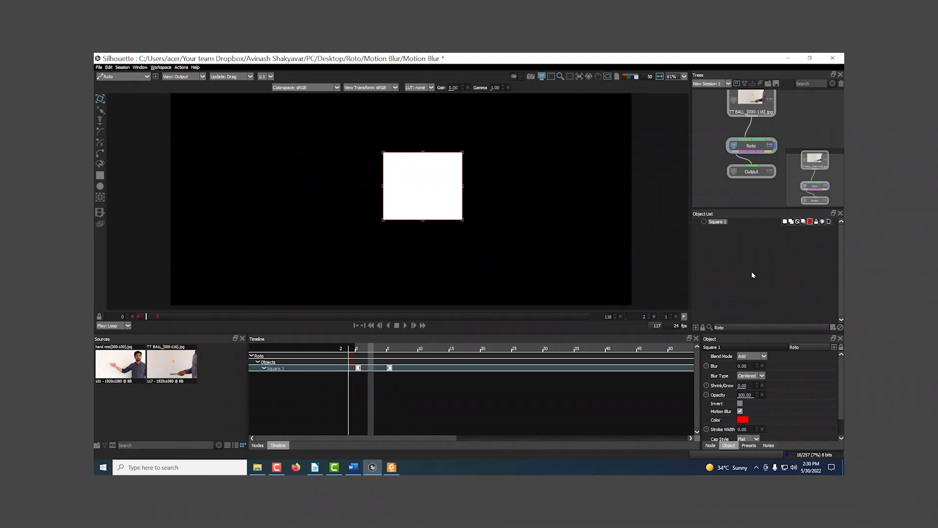
click(711, 446)
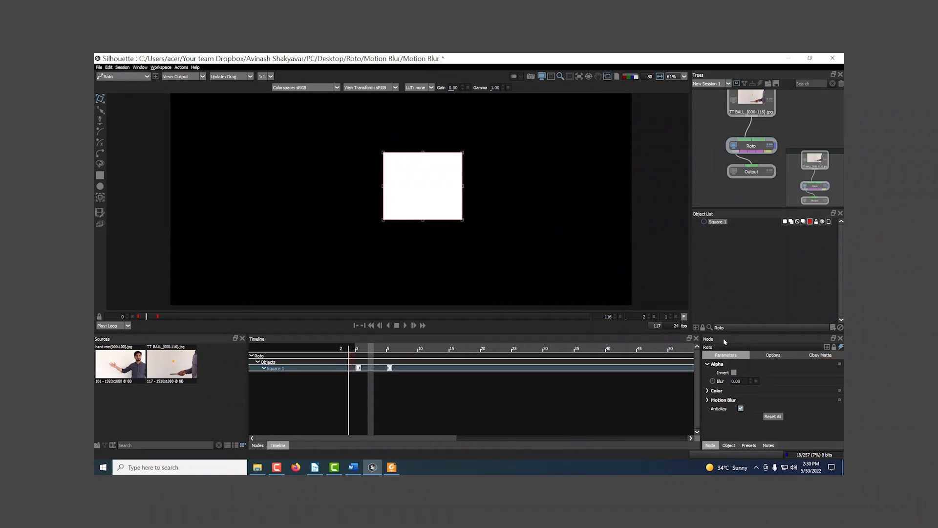
click(707, 400)
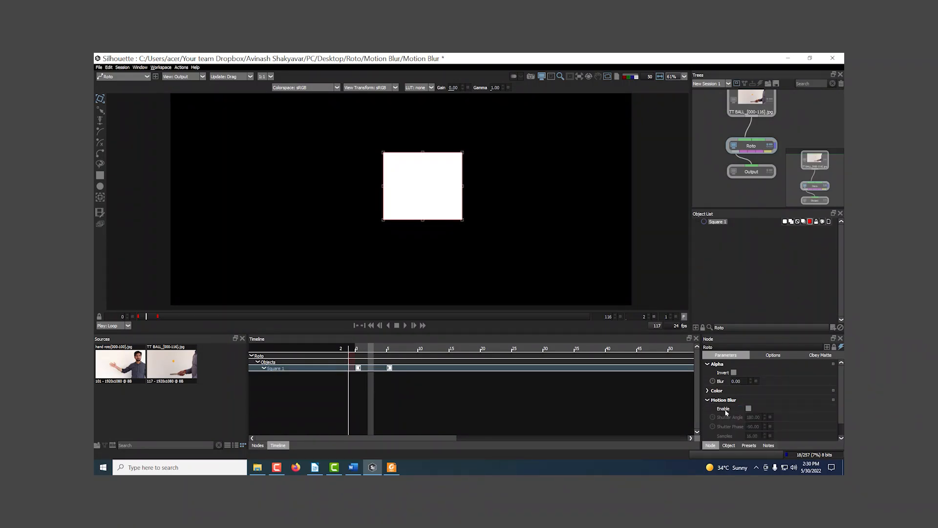
click(748, 408)
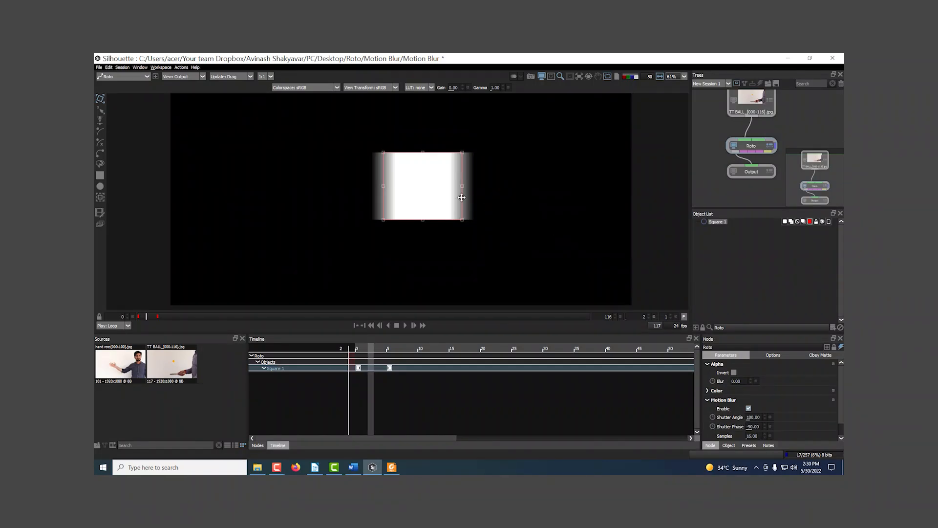
scroll(462, 197, up, 3)
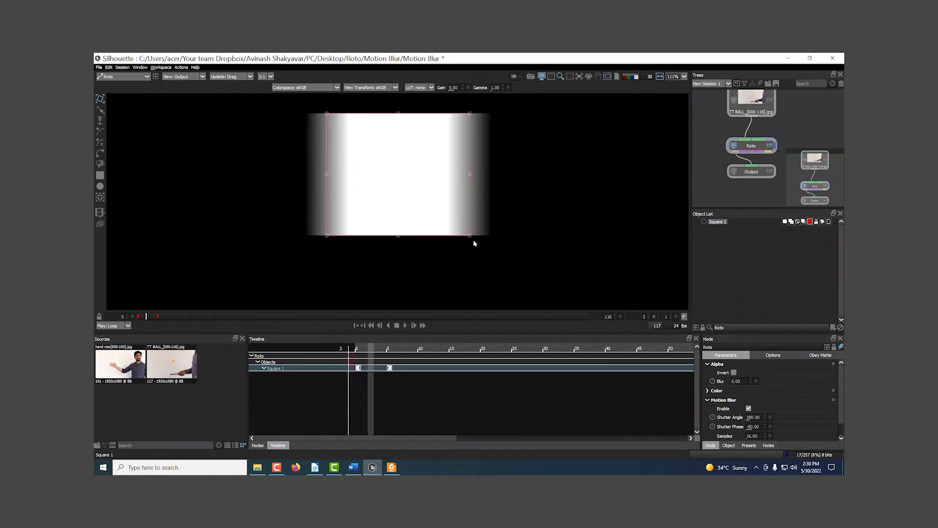
scroll(473, 245, down, 5)
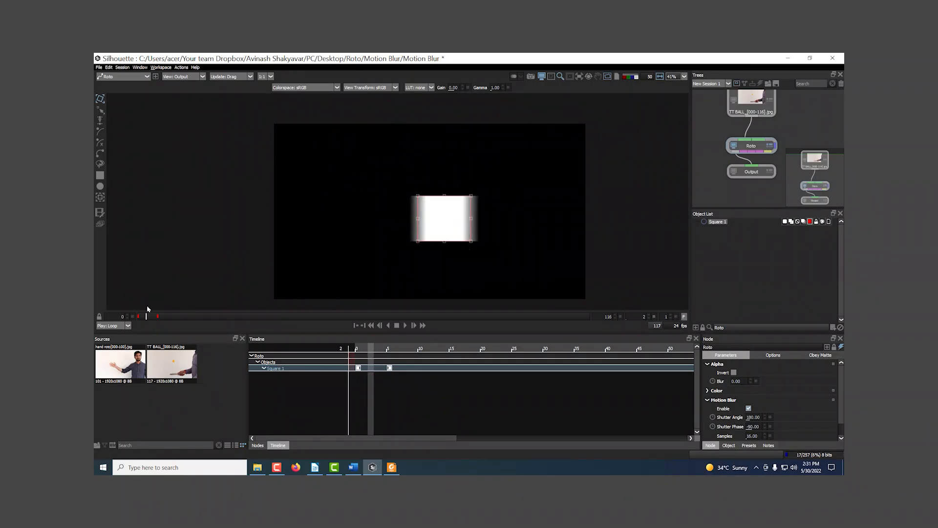
mouse_move(145, 316)
mouse_down()
mouse_move(167, 315)
mouse_move(139, 316)
mouse_move(149, 316)
mouse_up()
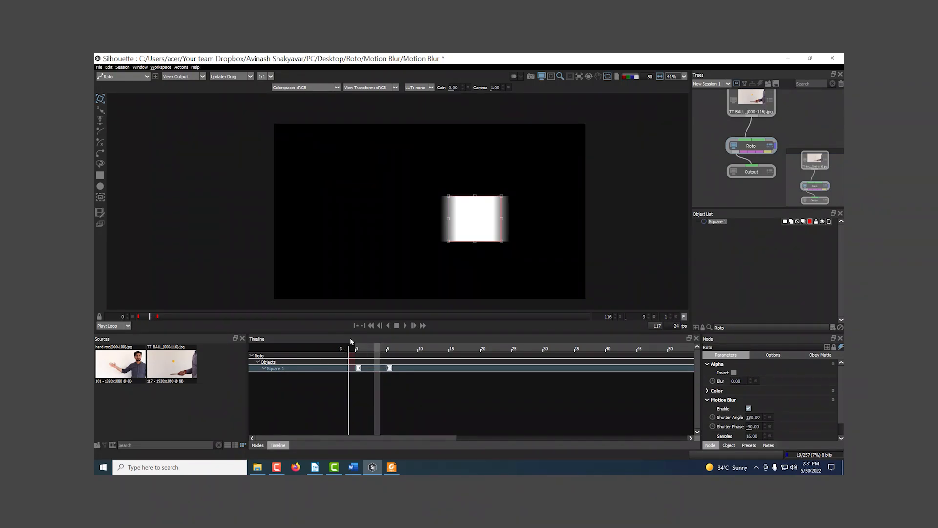
scroll(488, 226, up, 2)
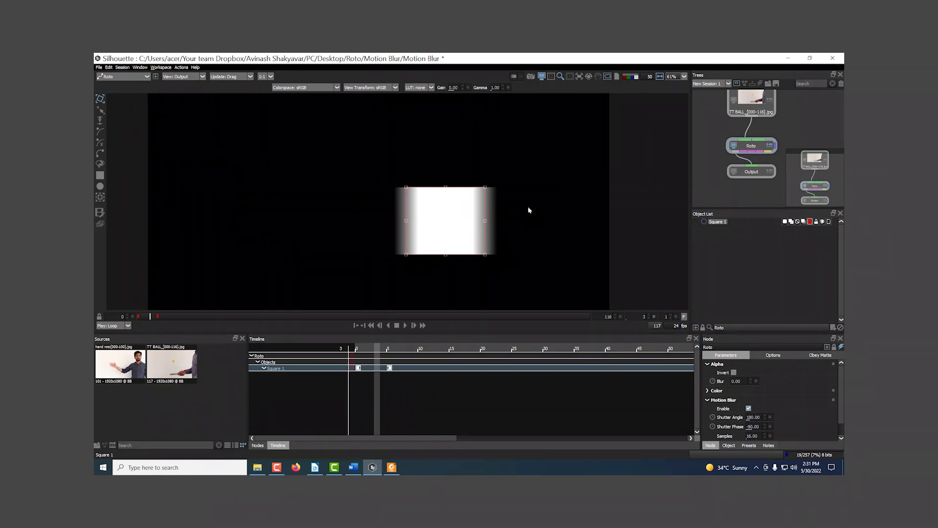
Move the square's second keyframe from frame 5 to frame 20 and inspect the motion blur at frame 11
drag(390, 368, 484, 370)
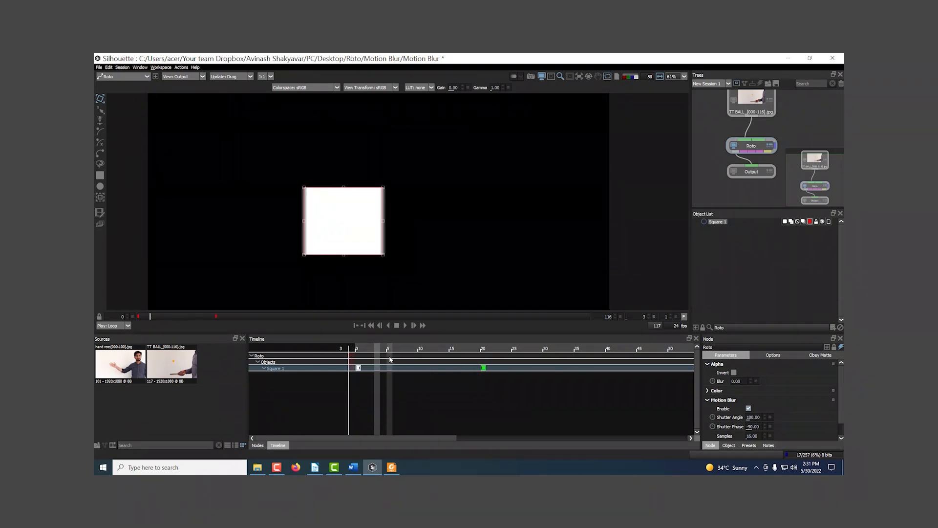
click(180, 317)
scroll(350, 238, up, 5)
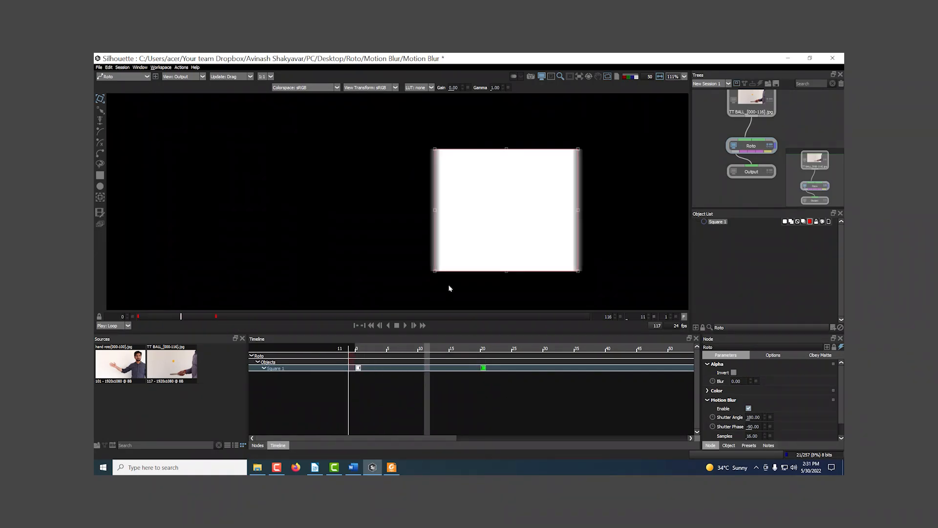
scroll(442, 273, up, 4)
scroll(422, 252, down, 5)
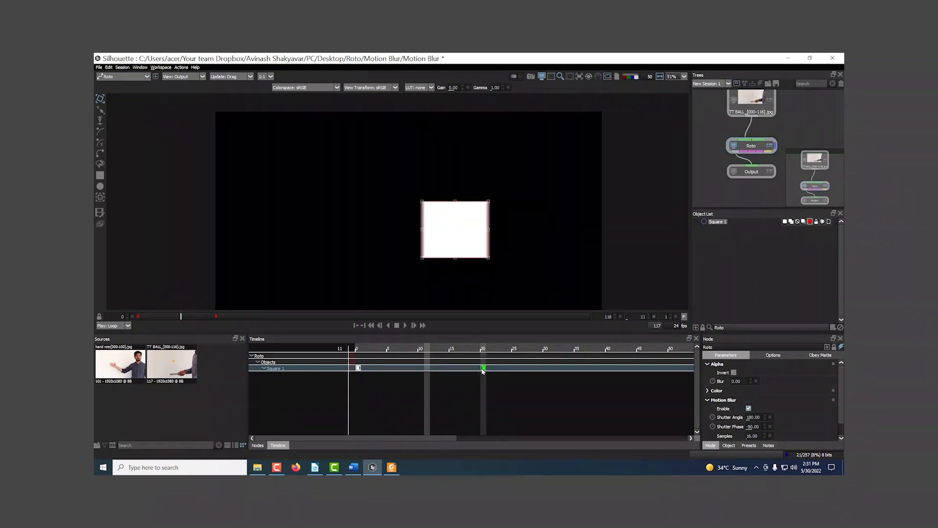
Move the square's second keyframe to frame 3 and inspect the motion blur at frame 2
drag(484, 370, 376, 368)
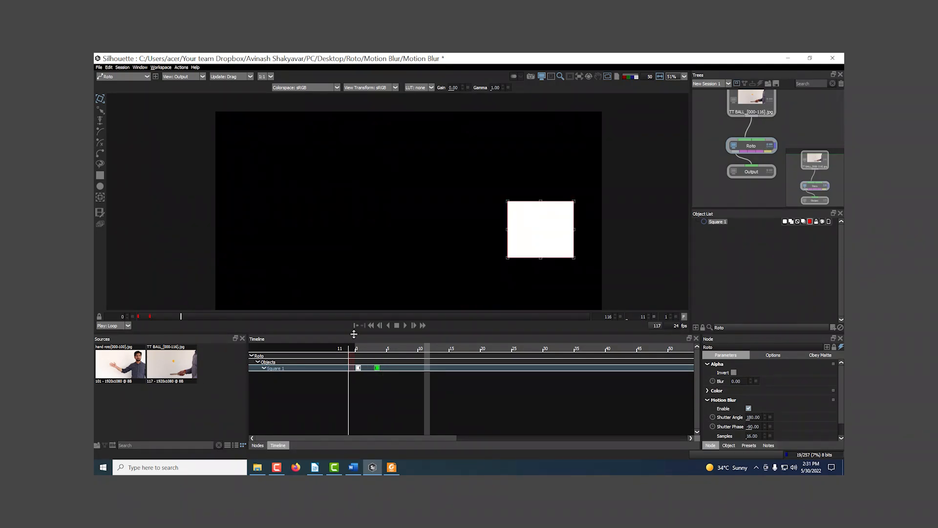
drag(182, 317, 147, 317)
scroll(463, 261, up, 5)
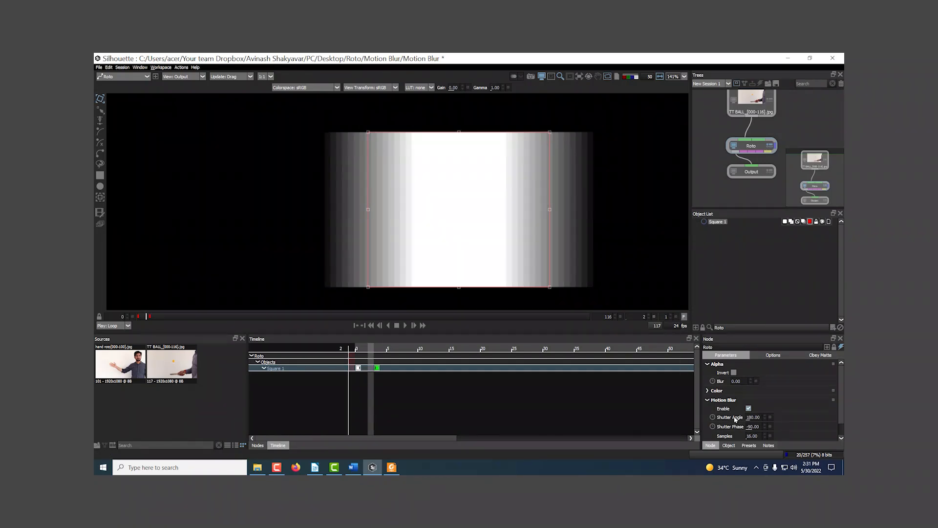
scroll(736, 431, down, 1)
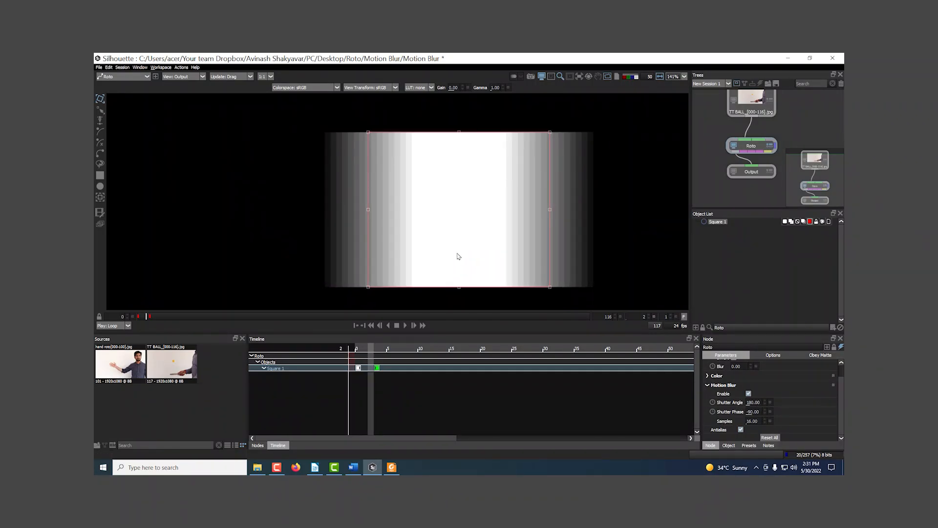
Set the motion blur shutter angle to 0 to see its effect on the square
drag(514, 248, 483, 246)
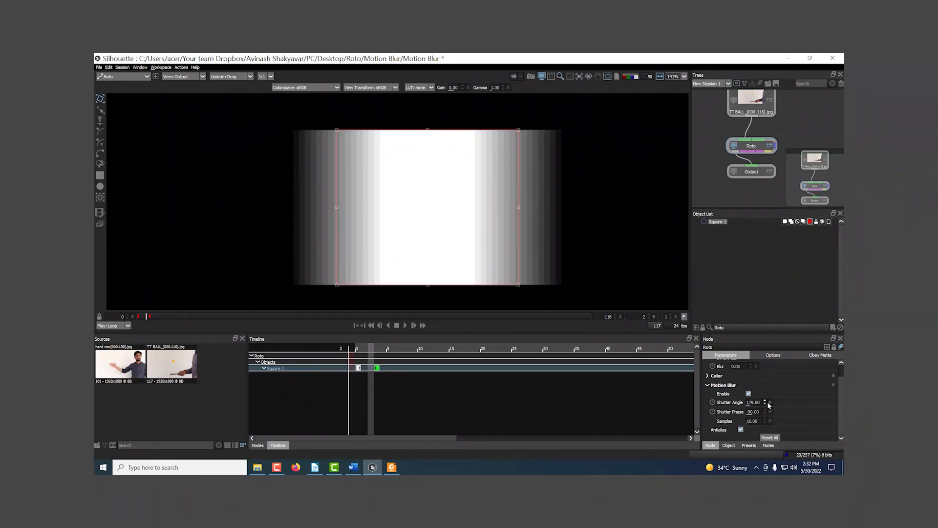
click(758, 403)
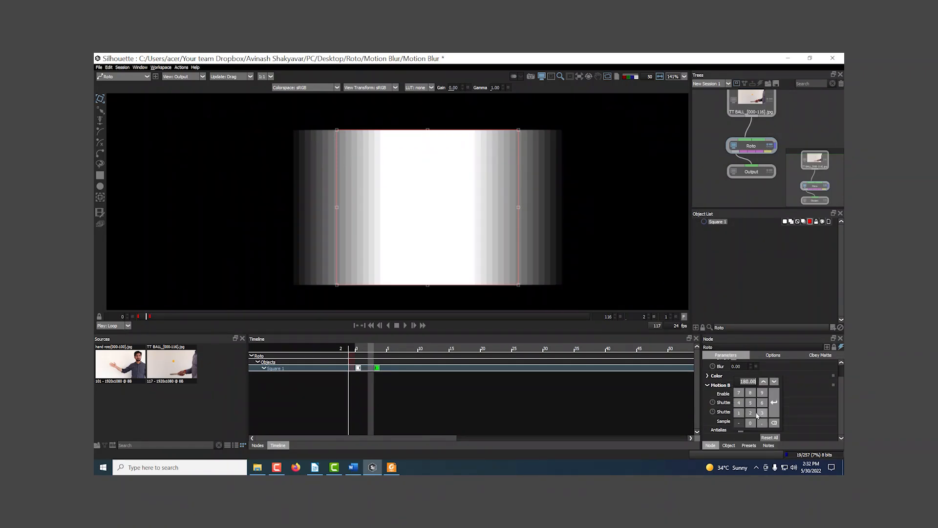
double_click(750, 423)
click(774, 423)
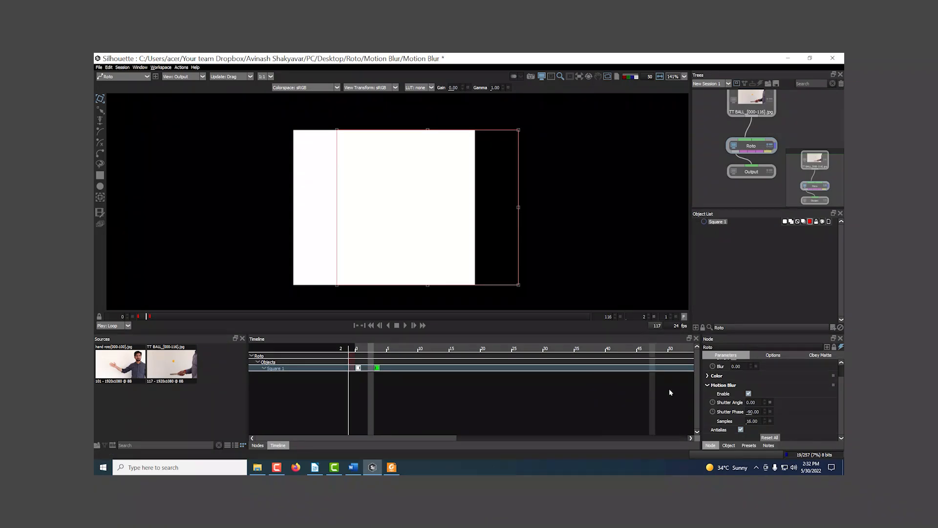
Try a motion blur shutter angle of 420, then reset it to the default
drag(765, 405, 842, 413)
click(771, 403)
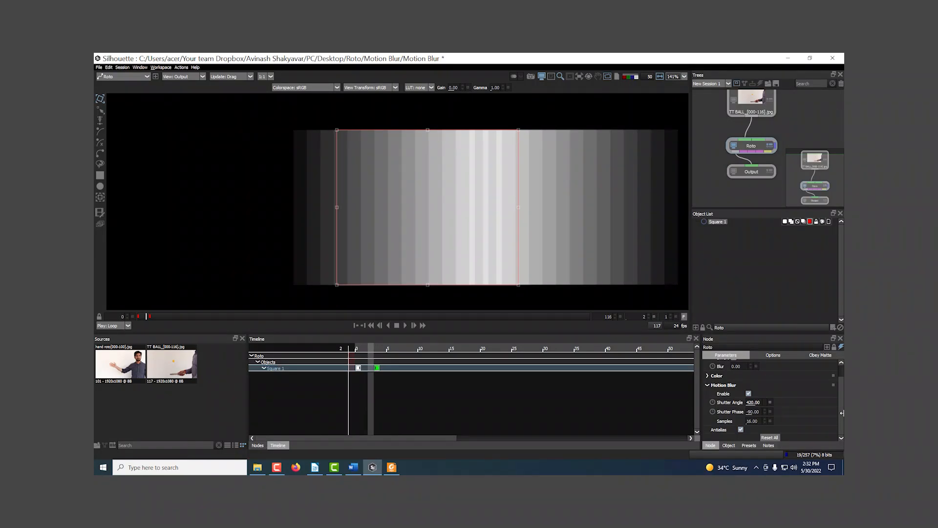
scroll(482, 272, down, 2)
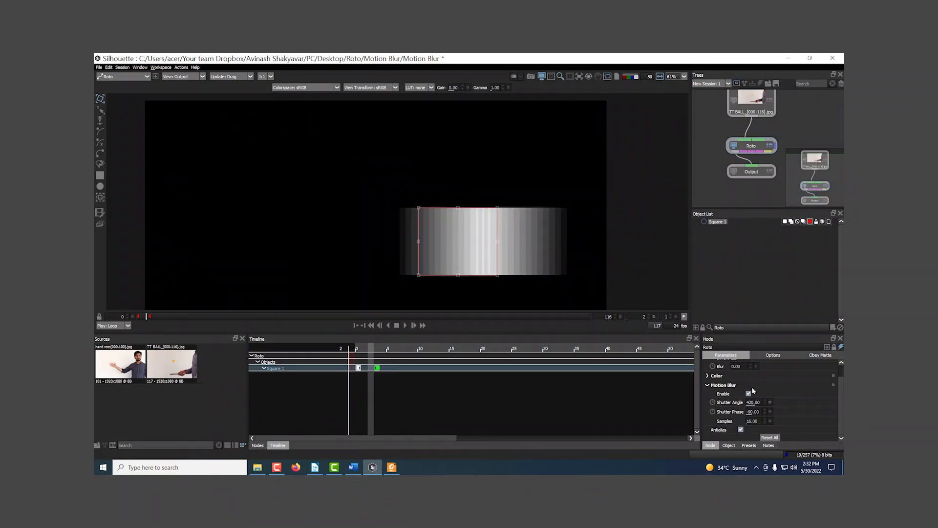
click(771, 402)
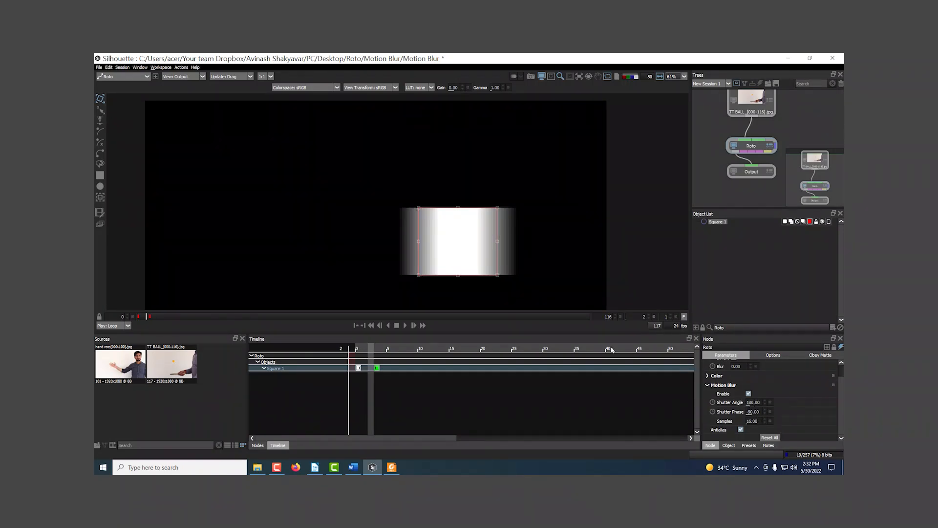
Raise the motion blur shutter phase gradually to -52 to shift the blur across the square
scroll(464, 260, up, 4)
scroll(448, 248, up, 3)
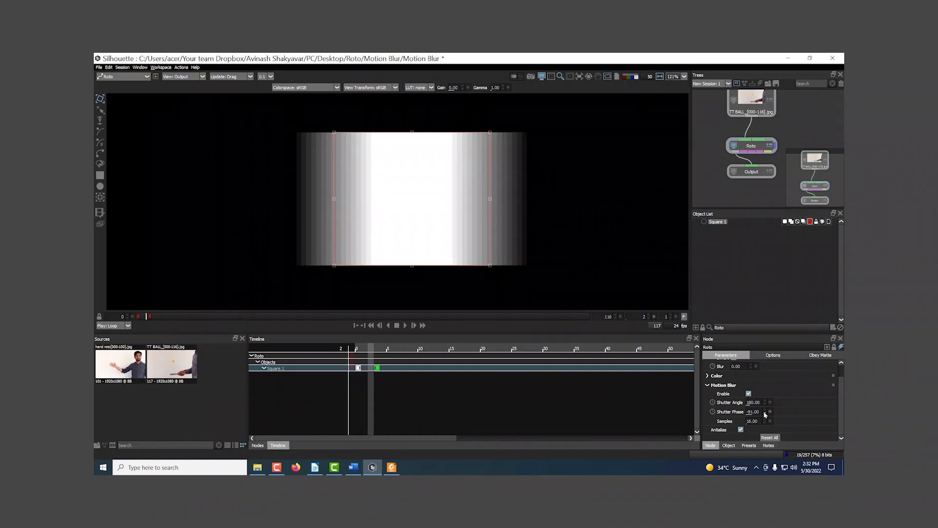
click(765, 410)
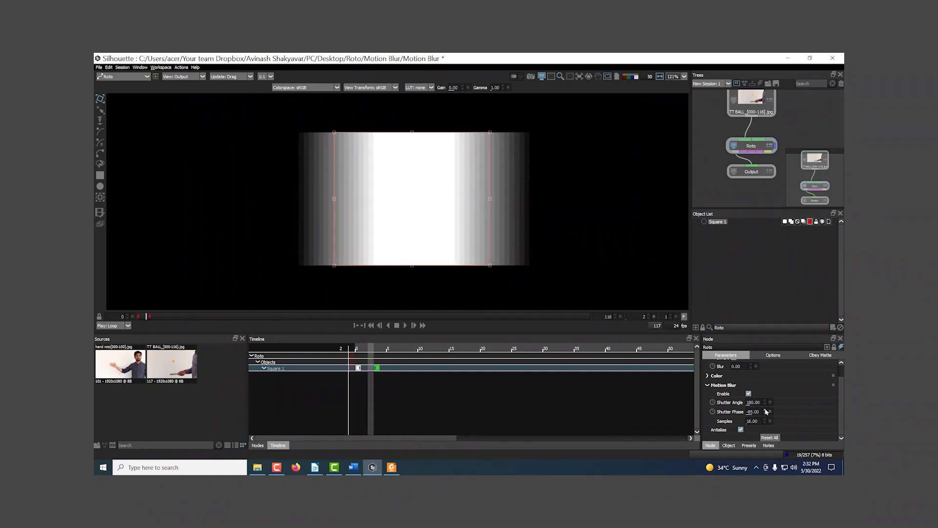
click(765, 410)
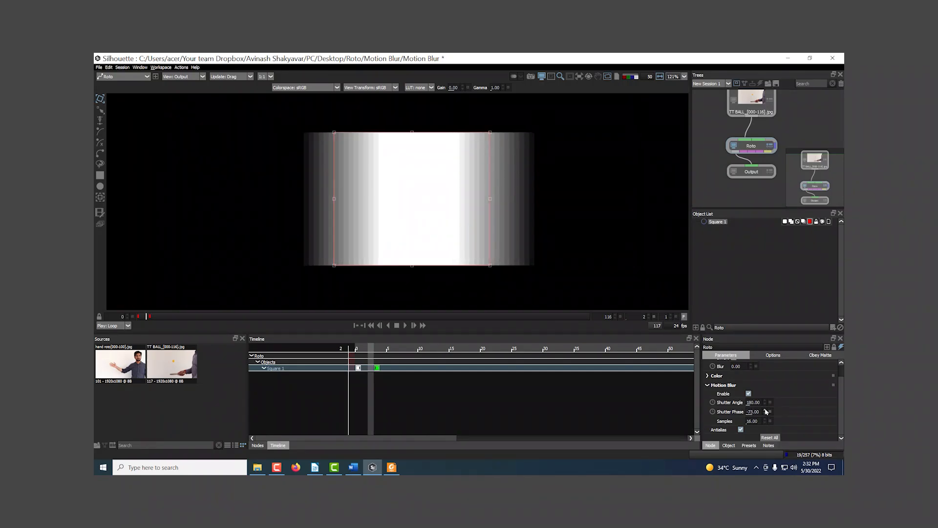
click(765, 410)
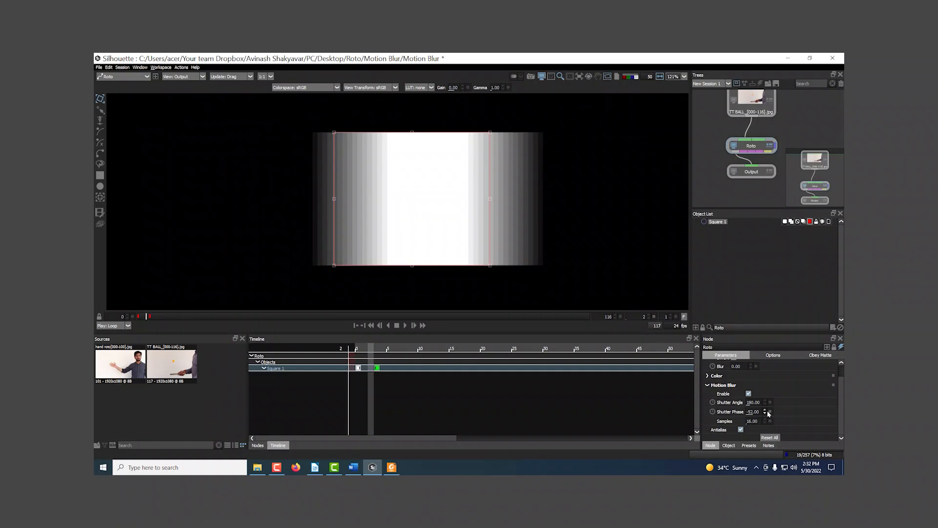
Try a motion blur shutter phase of 0, then reset it to the default
drag(769, 414, 765, 419)
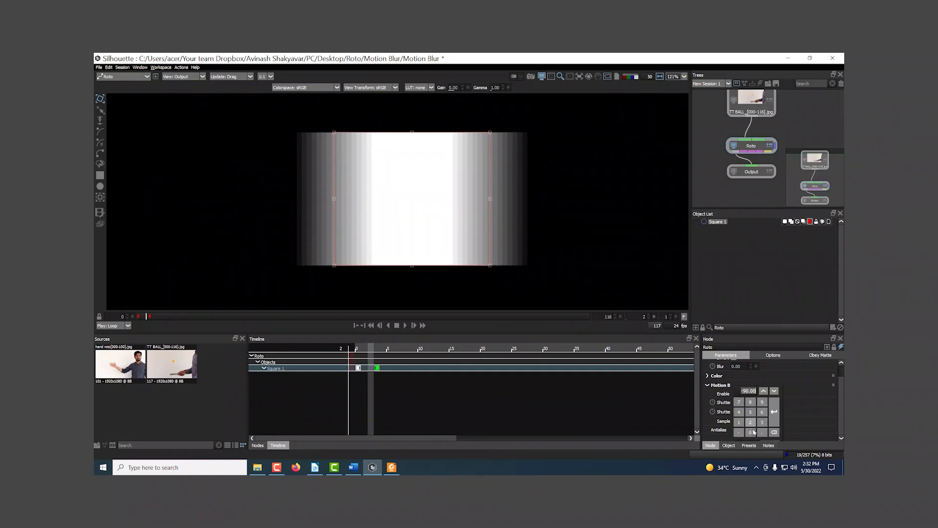
click(770, 412)
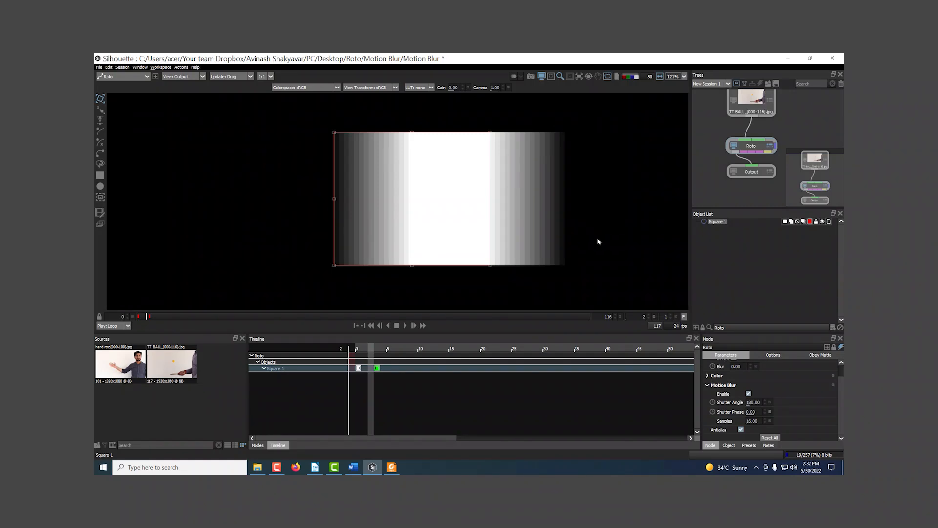
click(759, 412)
click(770, 413)
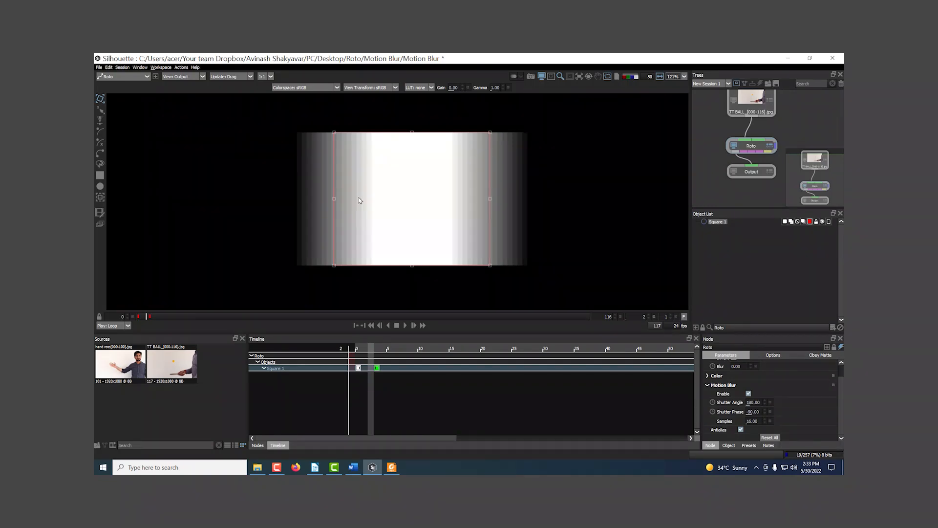
Raise the motion blur samples to at least 27 while viewing the blurred edges up close, then reset them to the default
scroll(515, 245, down, 1)
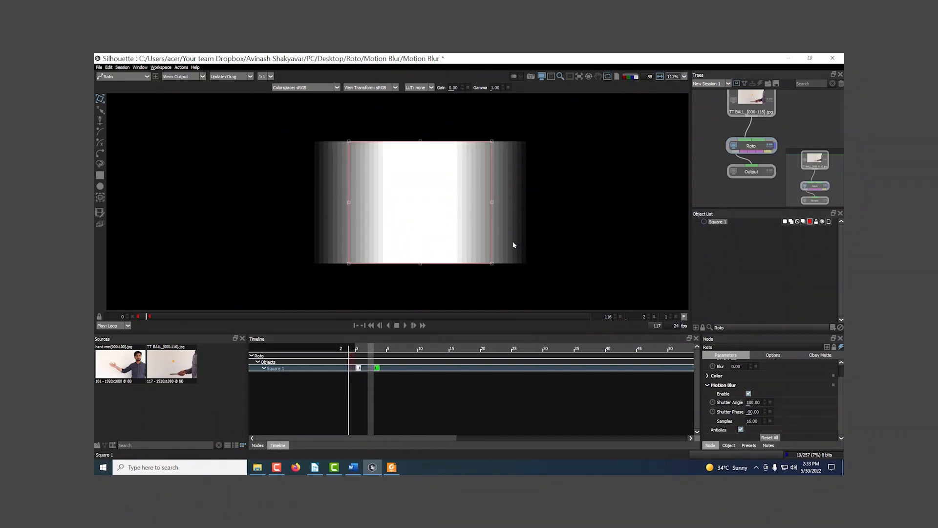
scroll(535, 237, up, 3)
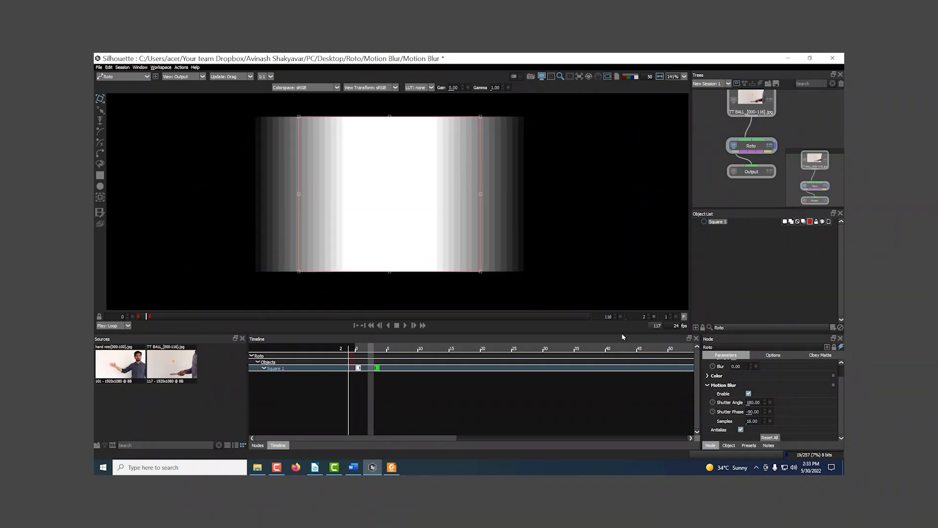
scroll(774, 426, up, 1)
click(764, 434)
click(764, 435)
click(765, 434)
click(765, 434)
click(765, 435)
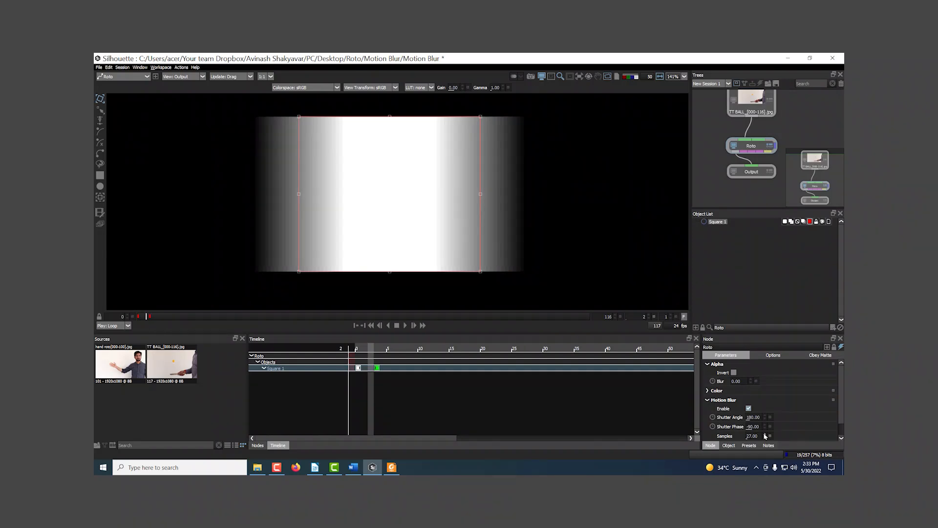
click(764, 434)
click(770, 435)
Try 128 motion blur samples on the square, then restore the default sample count
click(755, 436)
click(739, 446)
click(750, 446)
click(751, 427)
click(774, 435)
click(770, 436)
scroll(424, 264, down, 2)
scroll(423, 268, down, 2)
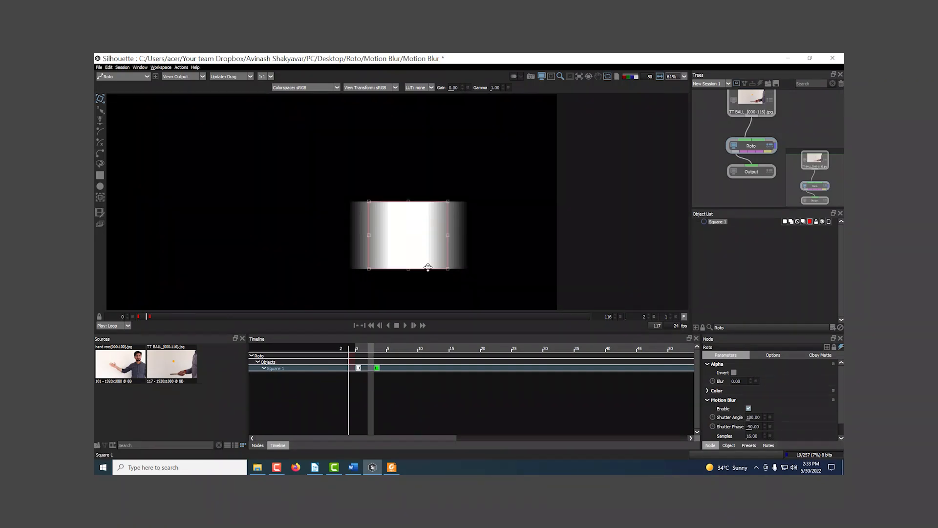
Delete the Square 1 shape and switch the viewer from the alpha matte back to the colour footage
drag(425, 266, 483, 235)
click(715, 222)
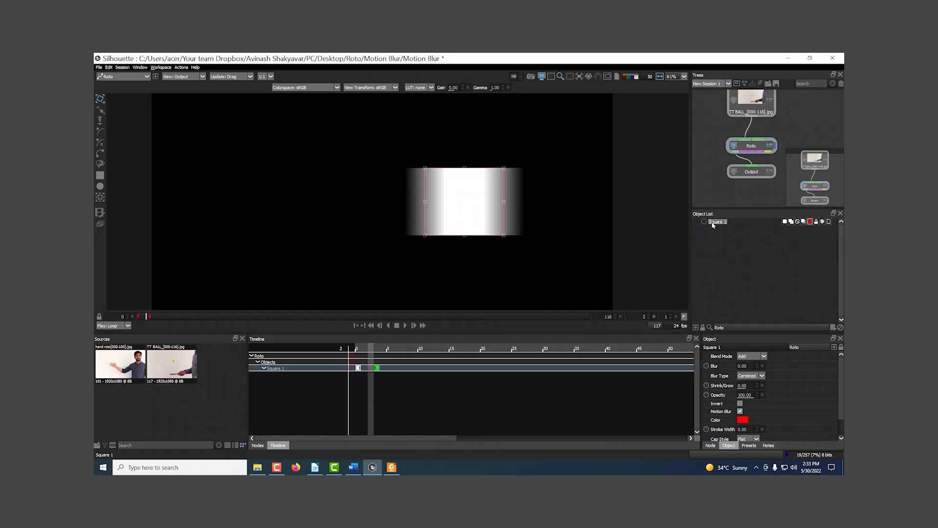
key(Delete)
drag(462, 279, 480, 232)
key(a)
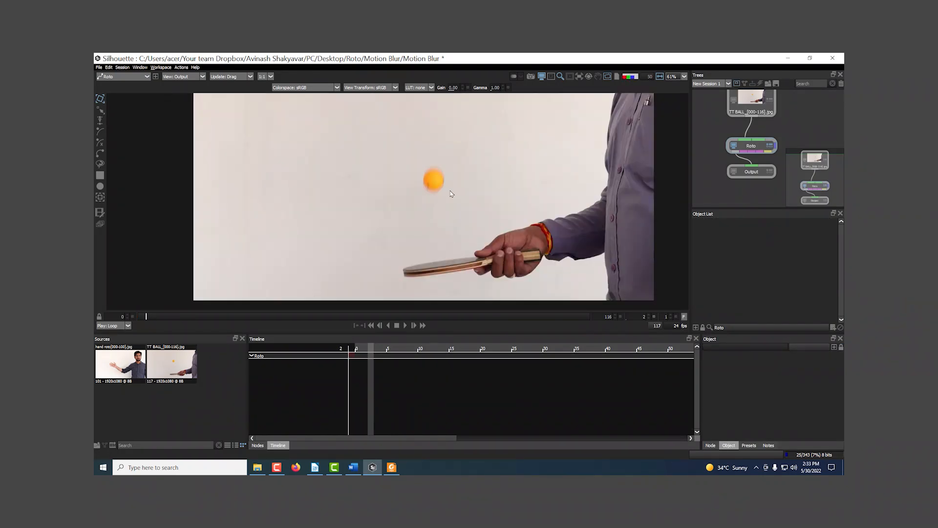
Scrub through the ball footage to examine its motion and return to frame 0
scroll(452, 194, up, 5)
drag(184, 318, 630, 318)
key(Home)
Maximize the viewer and draw a circle roto shape around the orange ball at frame 0
scroll(400, 161, up, 2)
drag(399, 161, 399, 254)
key(F2)
click(100, 186)
mouse_move(369, 184)
mouse_down()
mouse_move(465, 288)
mouse_move(475, 285)
mouse_up()
Transform the circle shape so that its outline fits the edge of the ball at frame 0
click(100, 99)
drag(287, 142, 444, 284)
drag(468, 189, 464, 193)
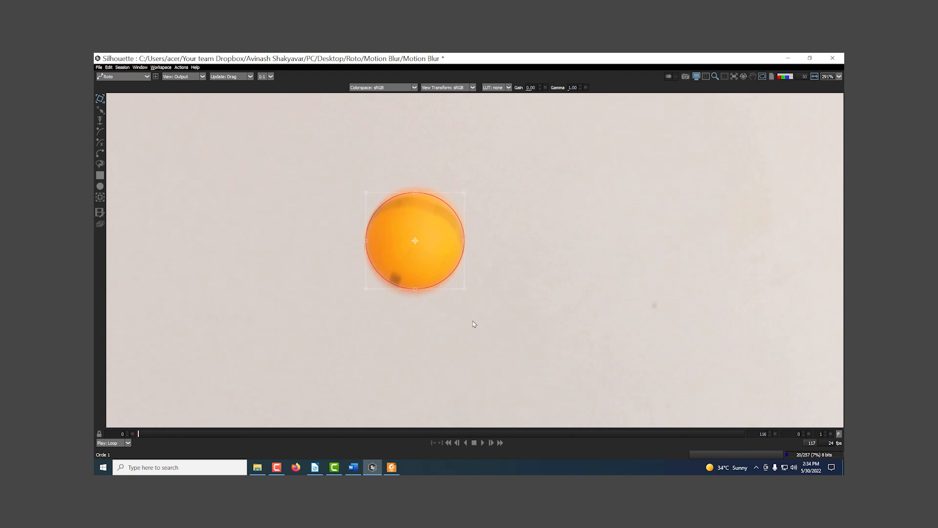
drag(473, 324, 480, 293)
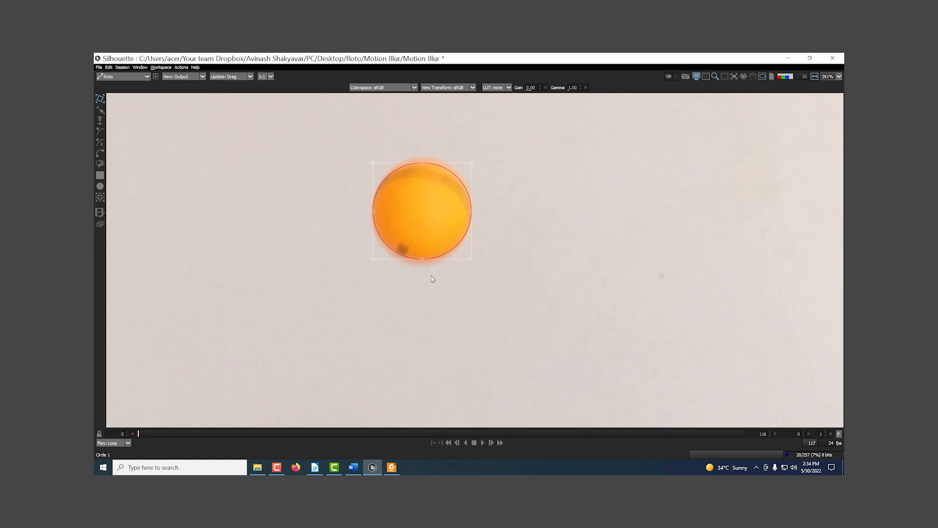
Restore the full workspace layout and bring the ball, hand and paddle into view at frame 0
key(grave)
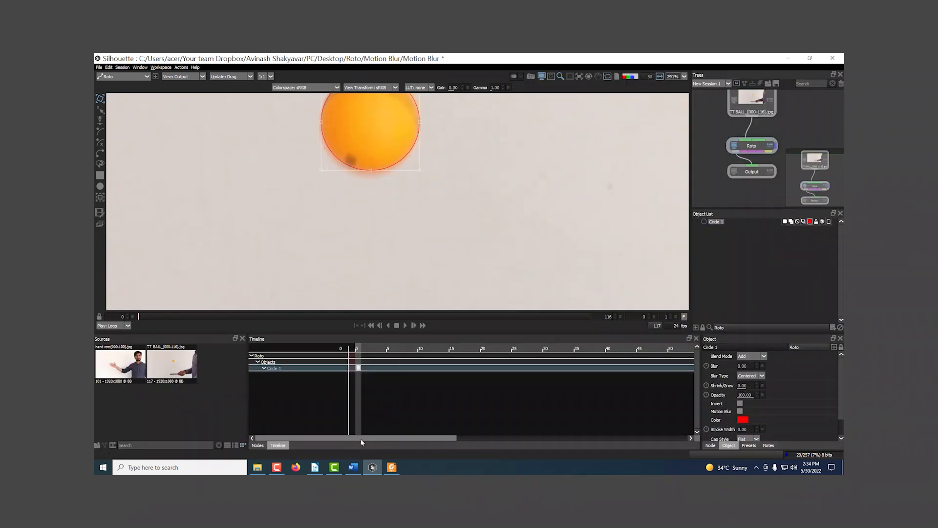
scroll(391, 220, down, 5)
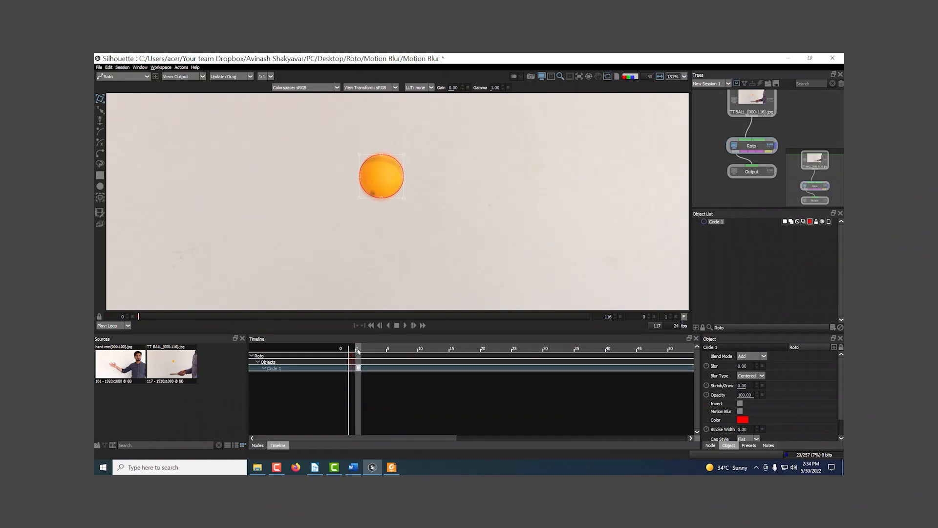
mouse_move(358, 351)
mouse_down()
mouse_move(370, 351)
mouse_move(351, 351)
mouse_up()
scroll(418, 272, down, 2)
scroll(419, 273, down, 10)
scroll(389, 162, up, 10)
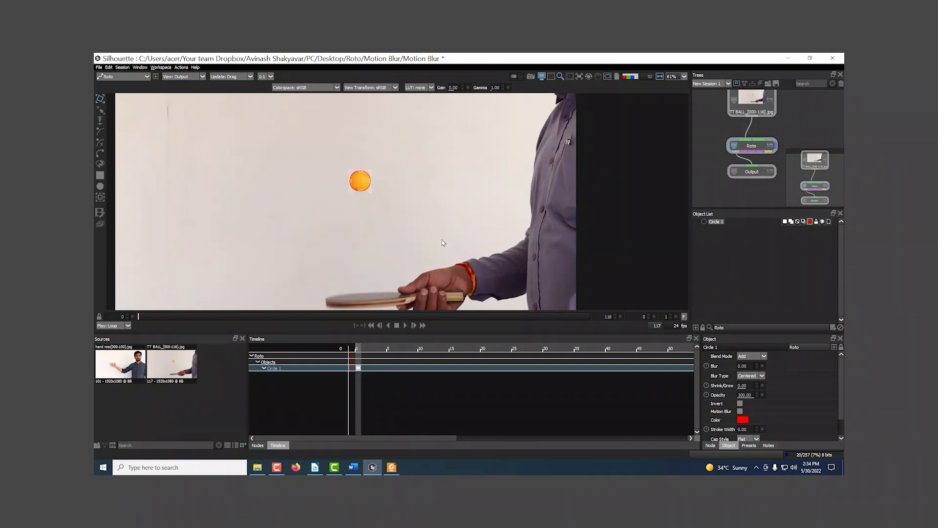
click(389, 161)
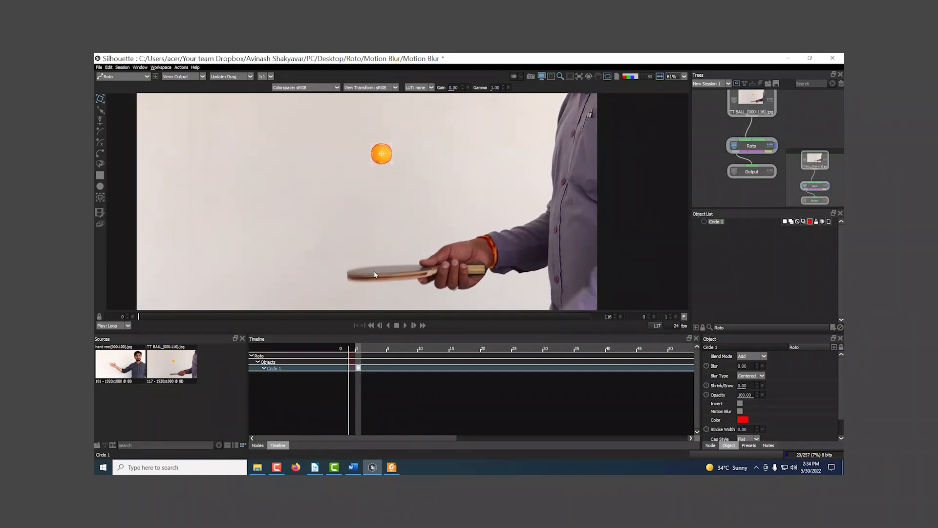
Keyframe the circle's position onto the ball every four to five frames from frame 4 to frame 43
key(Right)
key(Right)
key(Right)
key(Right)
key(Right)
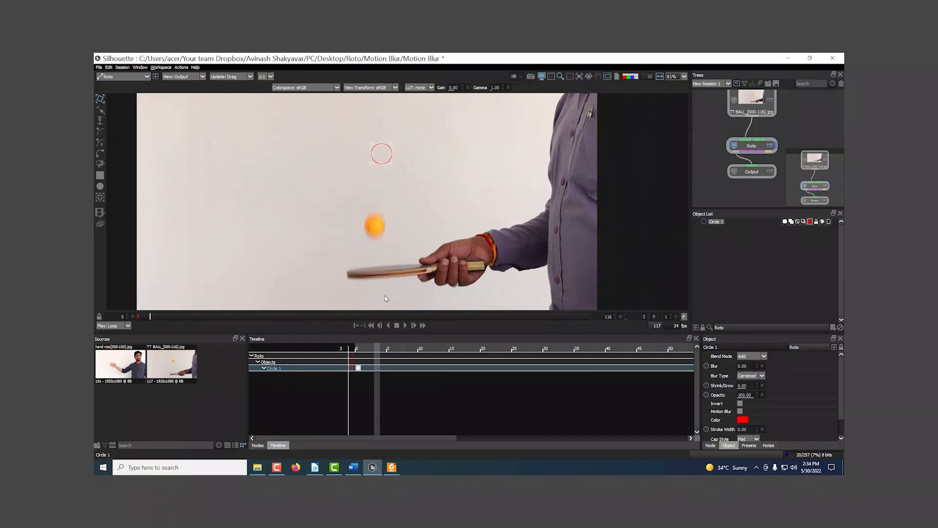
key(Left)
drag(385, 163, 443, 213)
key(Right)
key(Right)
key(Right)
key(Right)
key(Right)
key(Right)
key(Right)
key(Right)
key(Right)
key(Right)
key(Right)
key(Right)
key(Right)
key(Right)
key(Right)
key(Right)
key(Right)
key(Right)
key(Right)
key(Right)
key(Right)
key(Right)
key(Right)
key(Right)
key(Right)
key(Right)
key(Right)
key(Right)
key(Right)
key(Right)
key(Right)
key(Right)
key(Right)
key(Right)
key(Right)
key(Left)
Keyframe the circle onto the ball at frames 49, 55 and 61, and maximize the viewer
key(Right)
key(Right)
key(Right)
key(Right)
key(Right)
drag(453, 258, 454, 210)
drag(444, 168, 452, 249)
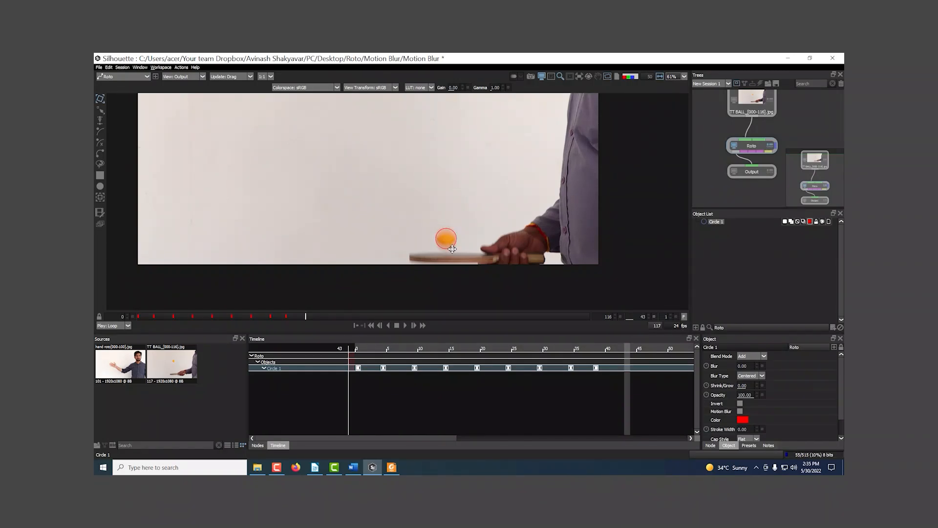
key(Right)
key(Right)
key(Right)
key(Right)
key(Right)
key(Right)
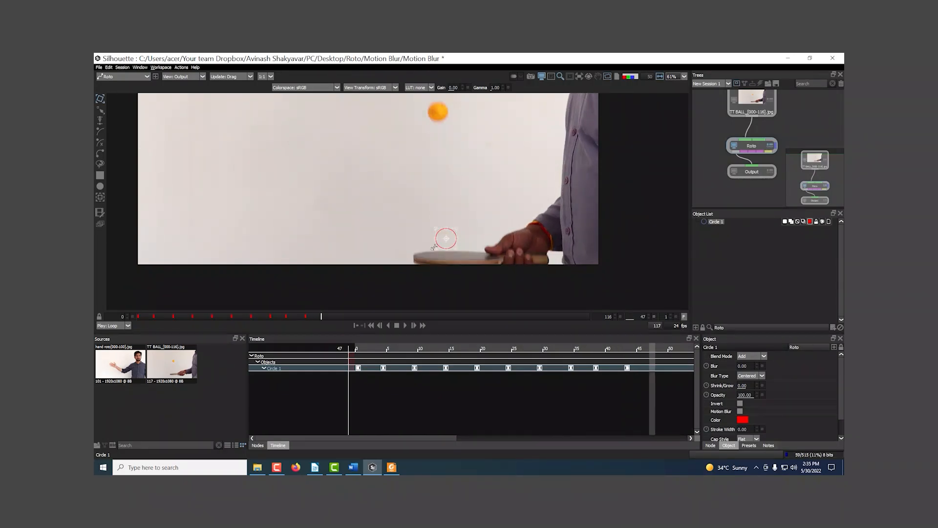
scroll(412, 242, down, 2)
drag(433, 249, 419, 144)
key(Right)
key(Right)
key(Right)
key(Right)
key(Right)
key(Right)
key(Right)
key(Right)
key(Right)
key(Right)
key(Right)
key(Right)
key(F3)
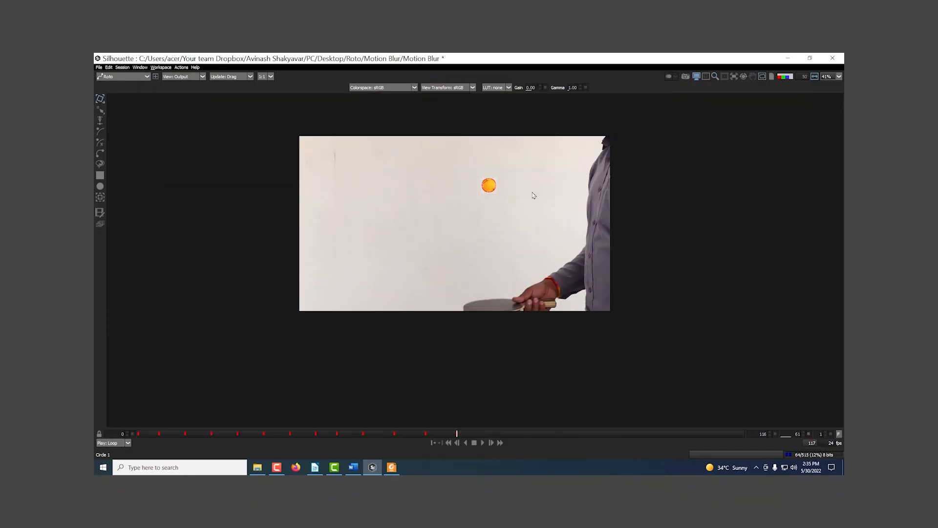
Keyframe the circle onto the ball every five to six frames from frame 67 to frame 109
scroll(530, 193, up, 3)
drag(515, 203, 423, 341)
key(Right)
key(Right)
key(Right)
key(Right)
key(Right)
key(Right)
key(Right)
key(Right)
key(Right)
key(Right)
key(Right)
key(Right)
key(Right)
key(Right)
key(Right)
key(Right)
key(Right)
key(Right)
key(Right)
key(Right)
key(Right)
key(Right)
key(Right)
key(Right)
key(Right)
key(Right)
key(Right)
key(Right)
key(Right)
key(Right)
key(Right)
key(Right)
key(Right)
key(Right)
key(Right)
key(Right)
key(Right)
key(Right)
key(Right)
key(Right)
key(Right)
key(Right)
key(Right)
key(Left)
key(Right)
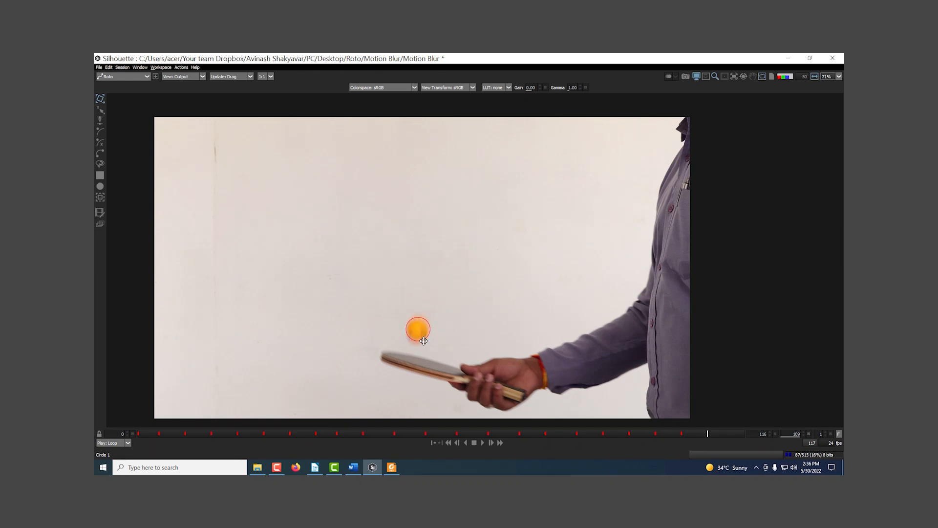
Keyframe the circle onto the ball at frame 115 and return to frame 0
key(Right)
key(Right)
key(Right)
key(Right)
key(Right)
key(Right)
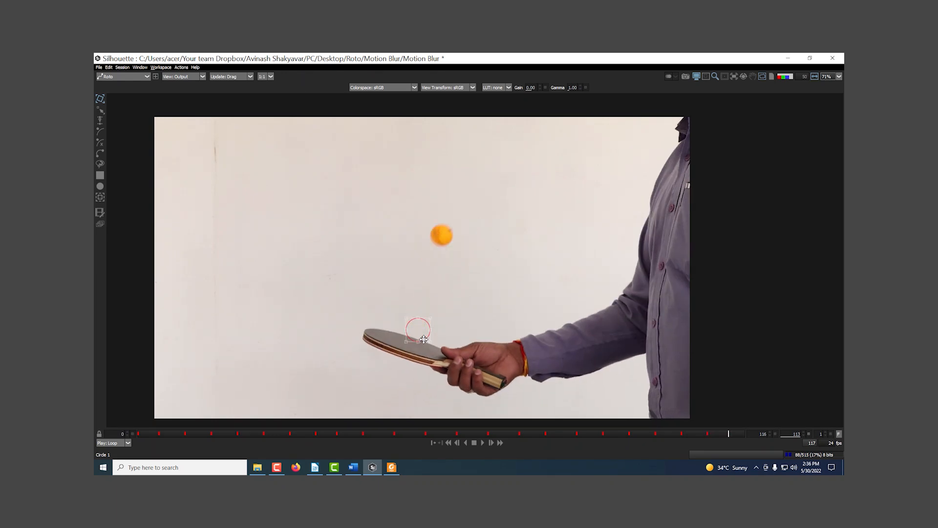
drag(434, 315, 473, 210)
key(Home)
drag(218, 433, 138, 433)
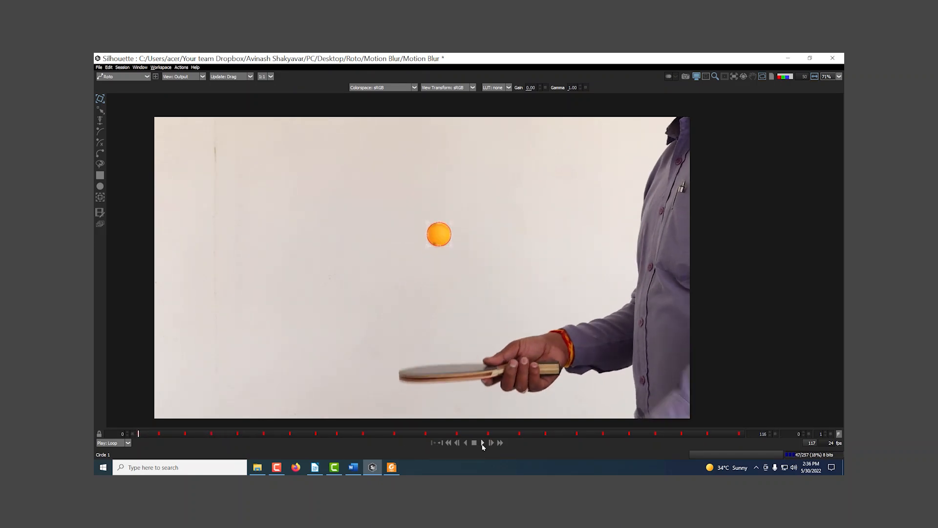
Play back the shot to check how the circle follows the ball, and return to frame 0
click(482, 443)
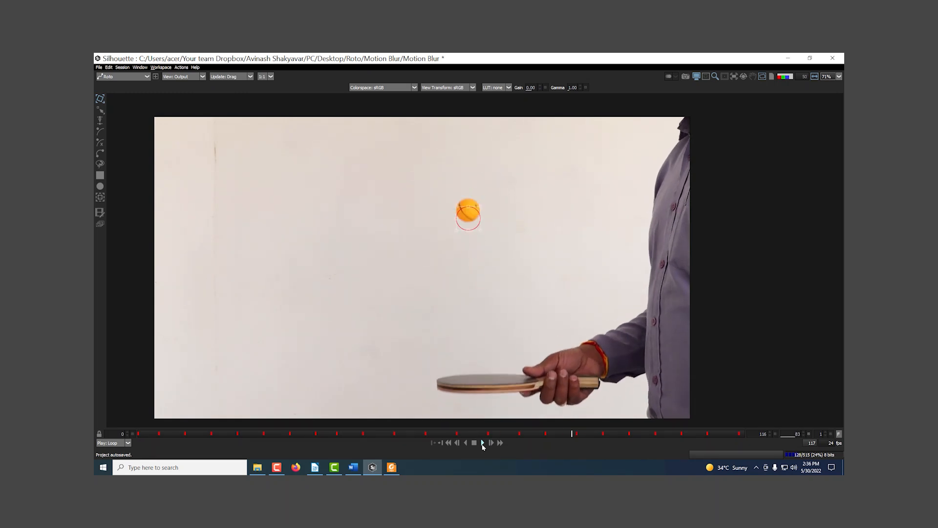
click(482, 443)
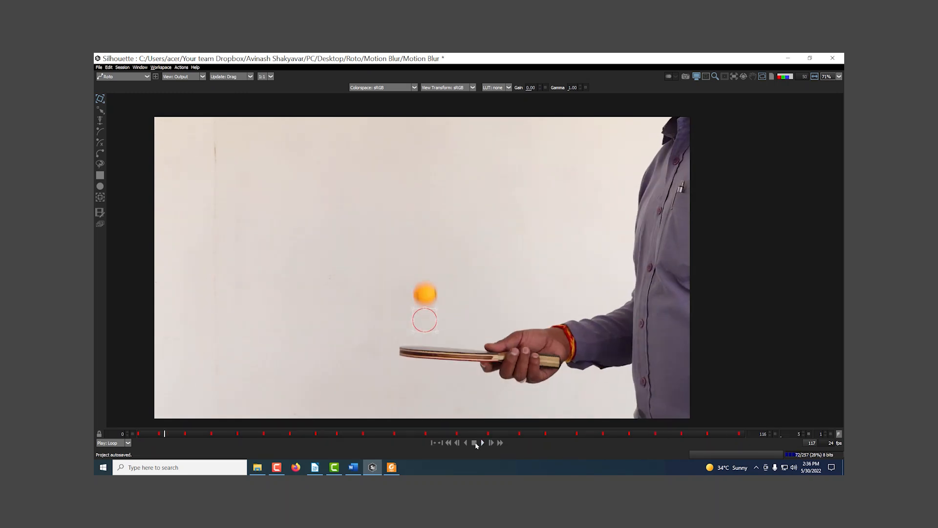
click(148, 434)
mouse_move(148, 436)
mouse_down()
mouse_move(161, 434)
mouse_move(139, 433)
mouse_up()
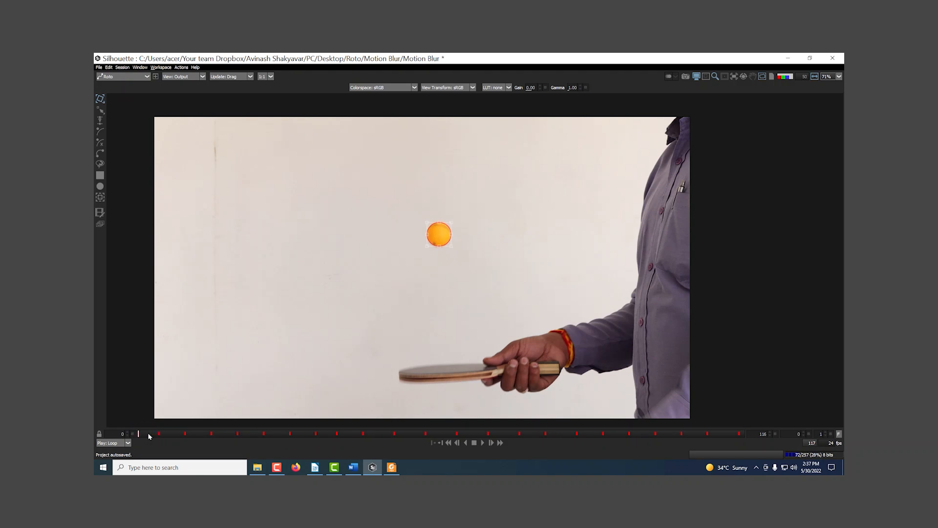
Correct the circle's position on the ball at the in-between frames from frame 2 to frame 10
key(x)
key(x)
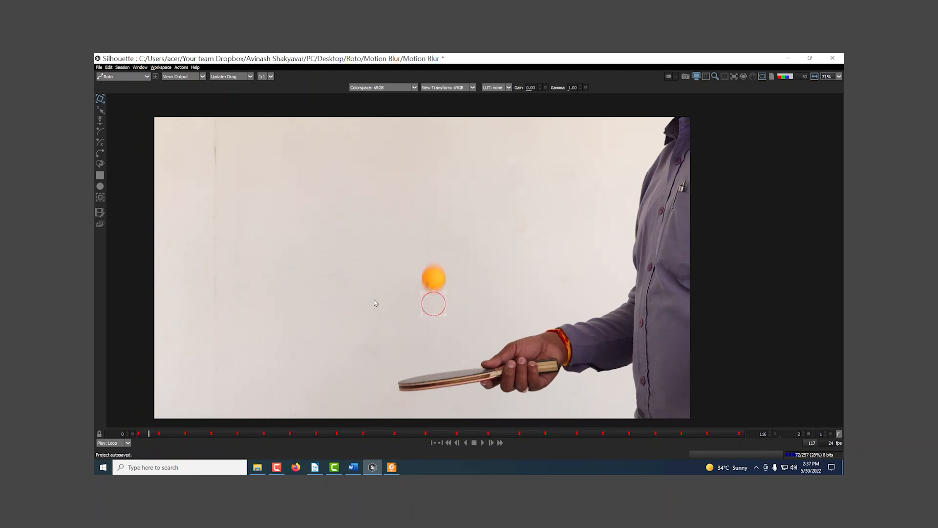
key(z)
key(x)
drag(439, 315, 441, 289)
key(x)
key(x)
key(x)
drag(432, 318, 417, 231)
key(x)
key(x)
key(z)
key(x)
key(x)
Correct the circle's position on the ball at the in-between frames up to frame 23
key(x)
key(x)
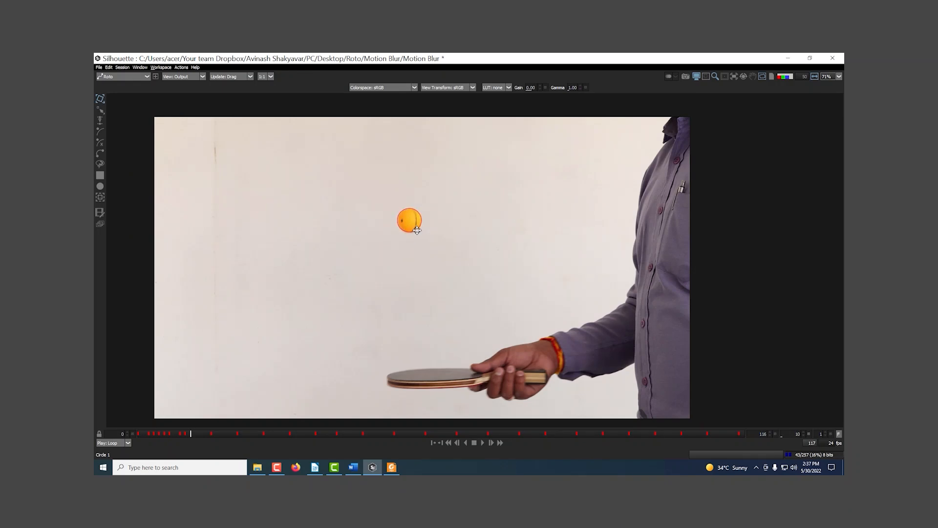
key(x)
key(x)
drag(406, 296, 406, 265)
key(x)
drag(405, 317, 433, 238)
key(x)
key(x)
key(x)
key(x)
key(z)
key(x)
key(x)
key(x)
key(x)
key(x)
key(x)
drag(447, 312, 448, 281)
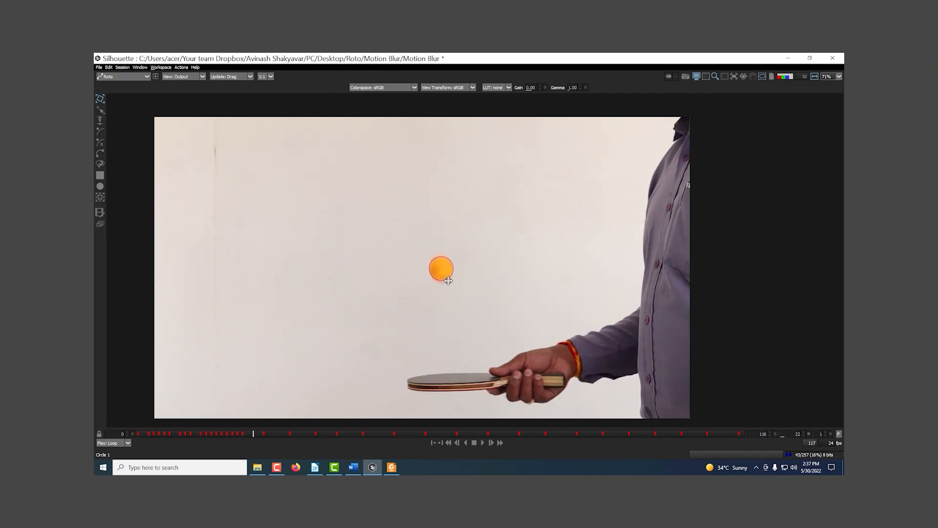
key(x)
drag(446, 327, 447, 306)
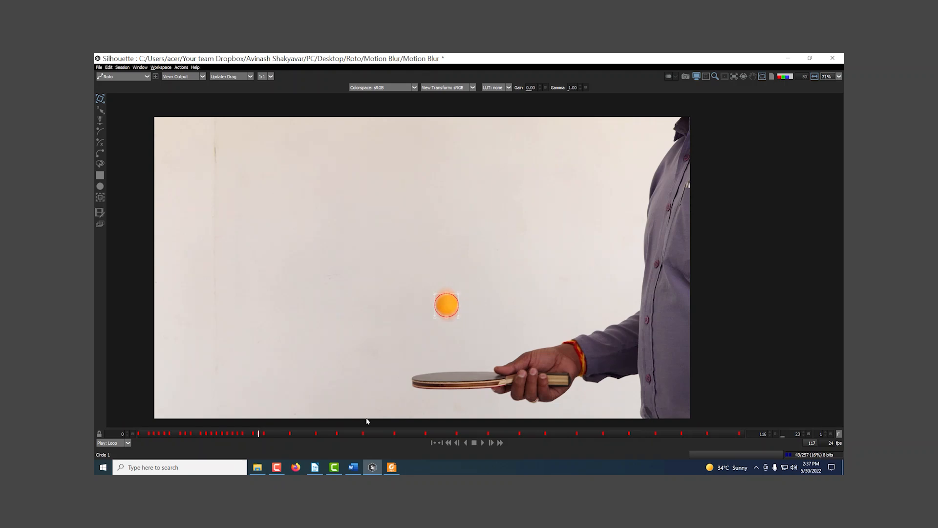
Return to frame 0 and display the circle's alpha matte close up
drag(259, 438, 138, 441)
scroll(420, 279, up, 4)
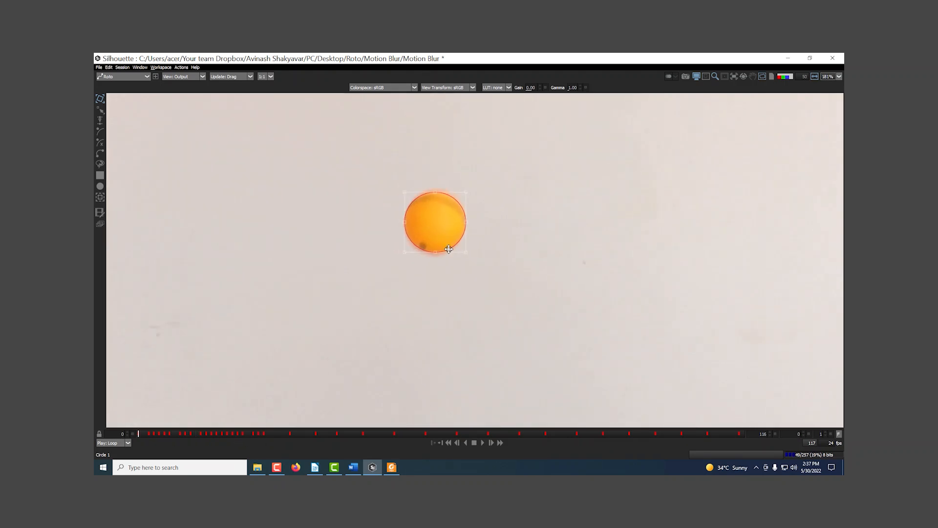
scroll(448, 249, up, 2)
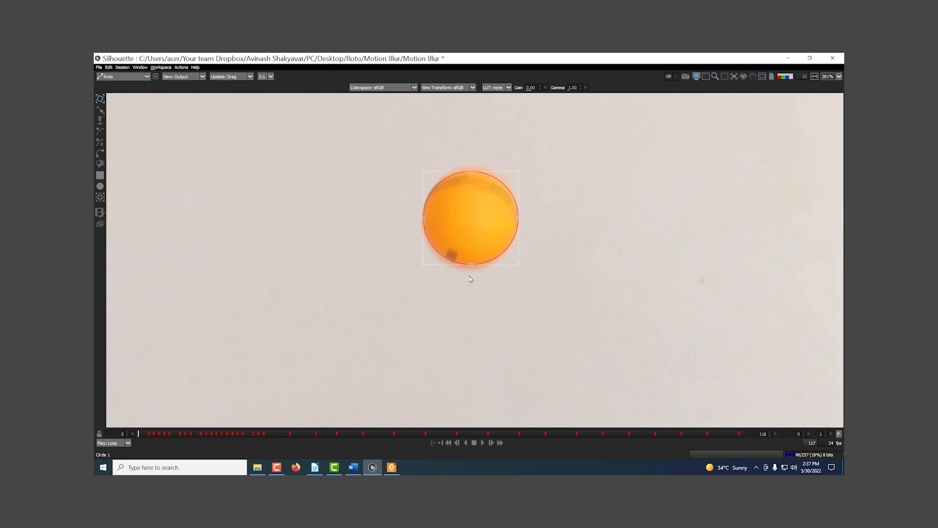
scroll(471, 279, up, 2)
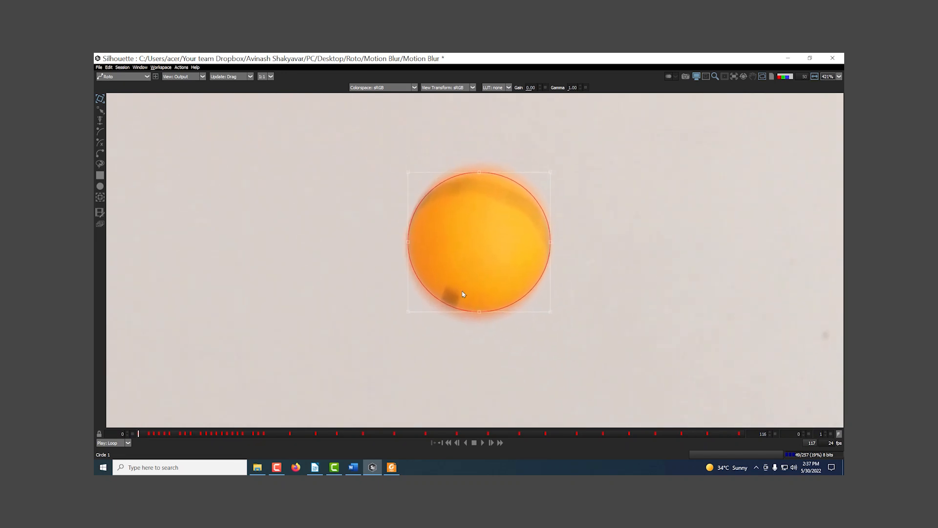
key(a)
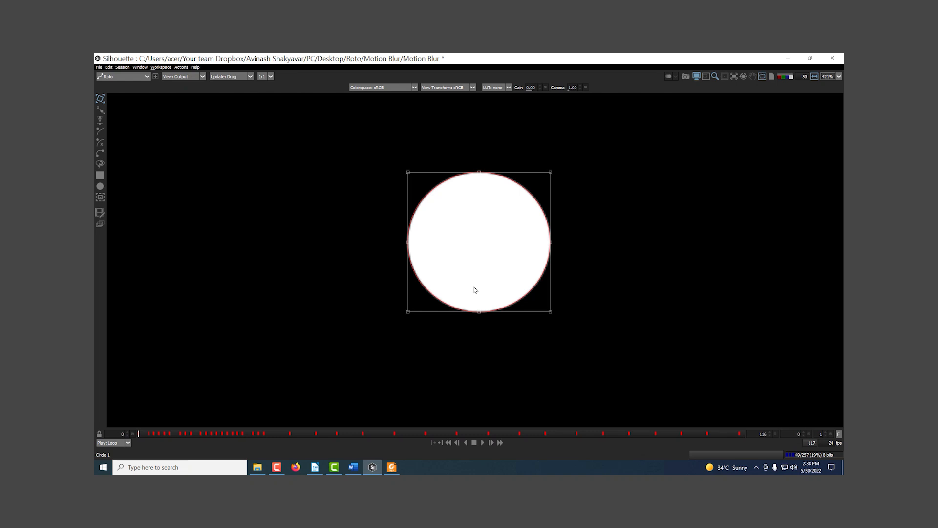
Restore the full workspace layout and enable motion blur on the Circle 1 shape
key(grave)
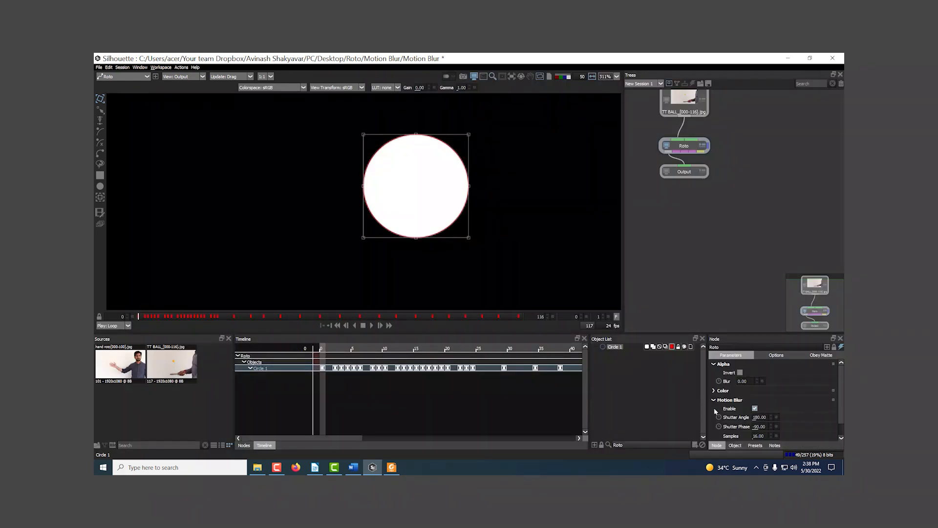
click(666, 347)
drag(410, 236, 419, 258)
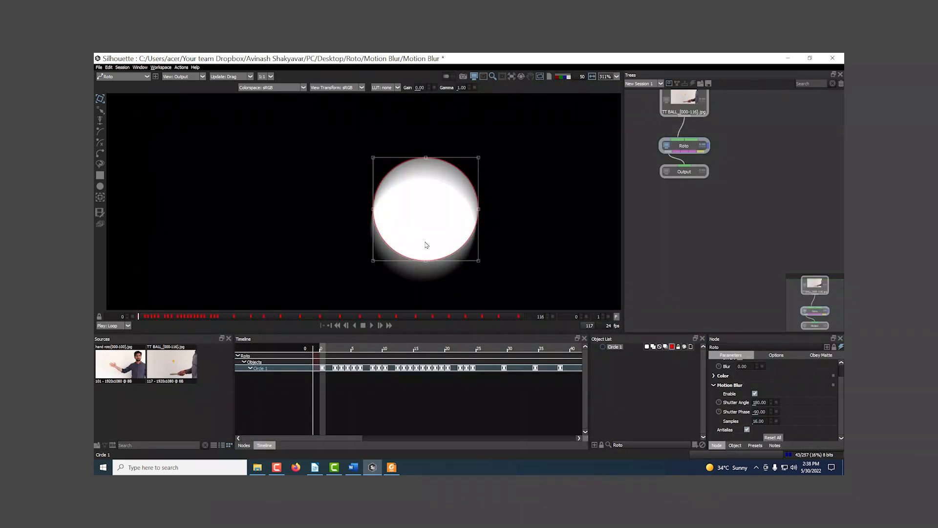
Overlay the matte on the colour footage and step from frame 0 to frame 3 to compare its blur with the ball
key(a)
key(shift+a)
drag(470, 244, 496, 235)
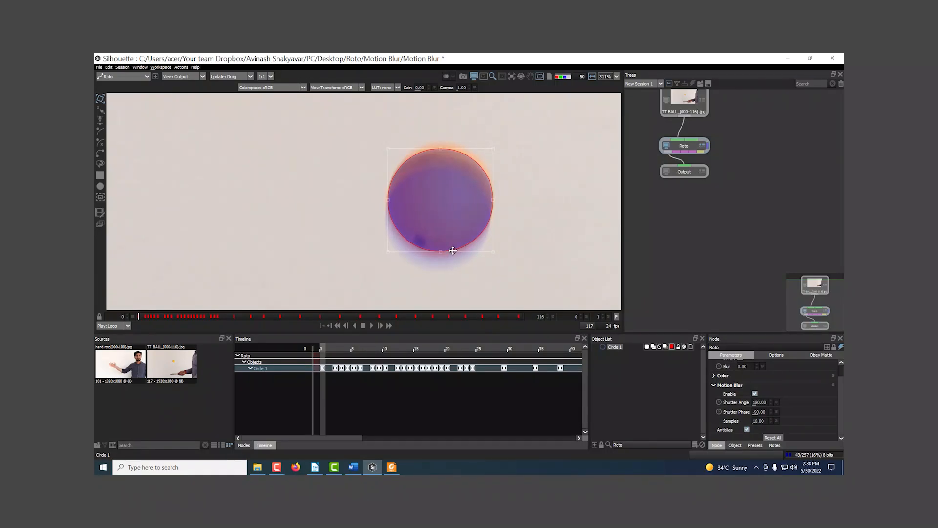
key(Right)
scroll(488, 220, down, 1)
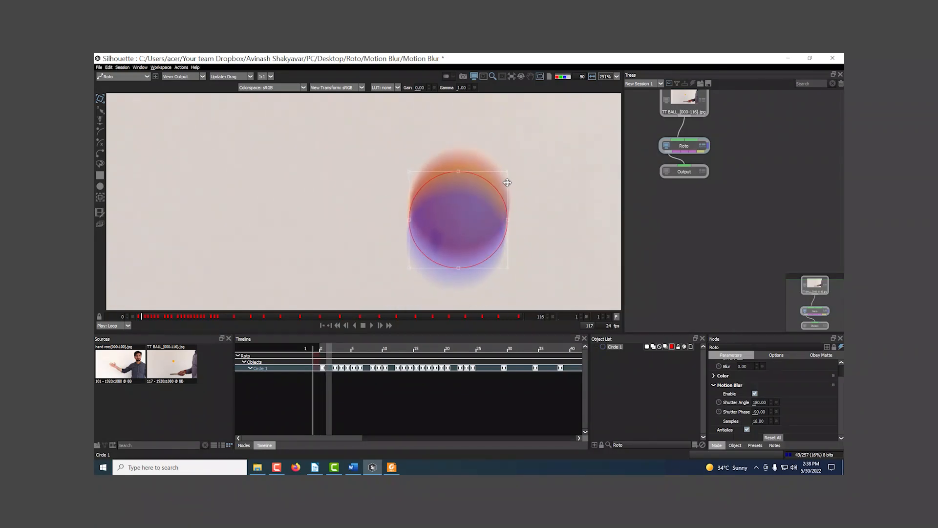
key(Right)
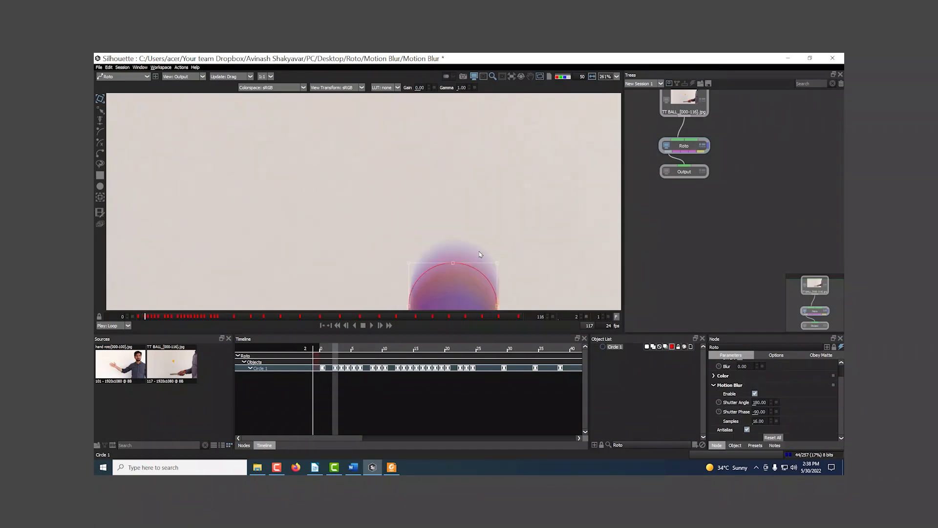
key(Right)
drag(490, 308, 507, 173)
scroll(506, 173, down, 2)
Toggle between the alpha matte and the footage at frame 3 to compare the matte's blur with the ball's
key(a)
key(a)
key(a)
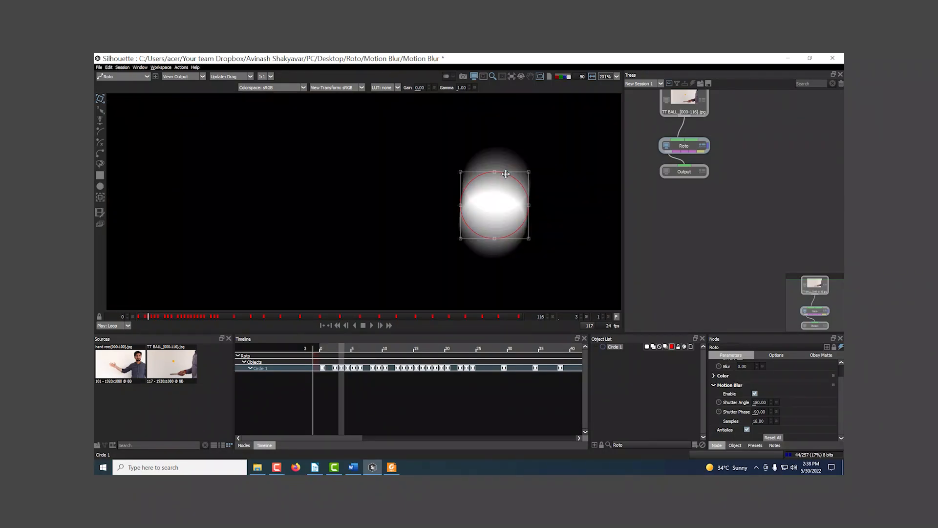
key(a)
key(a)
key(a)
key(a)
key(a)
key(a)
key(a)
key(a)
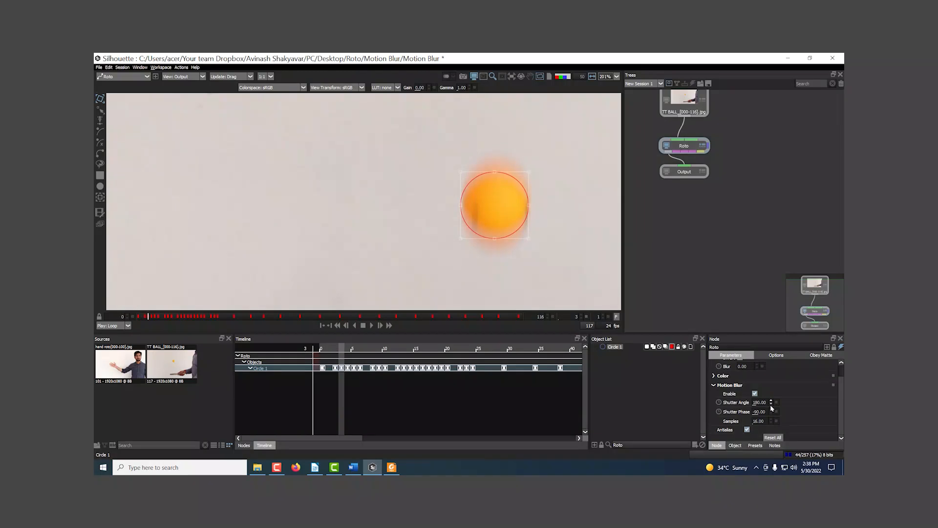
Set the Roto node's motion blur shutter angle to 114 and shutter phase to -58, checking the matte against the ball
key(a)
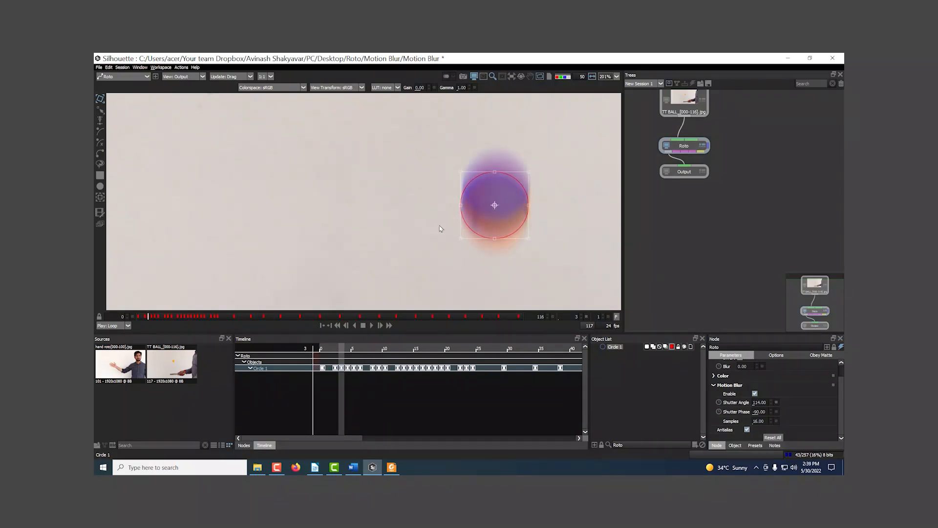
key(a)
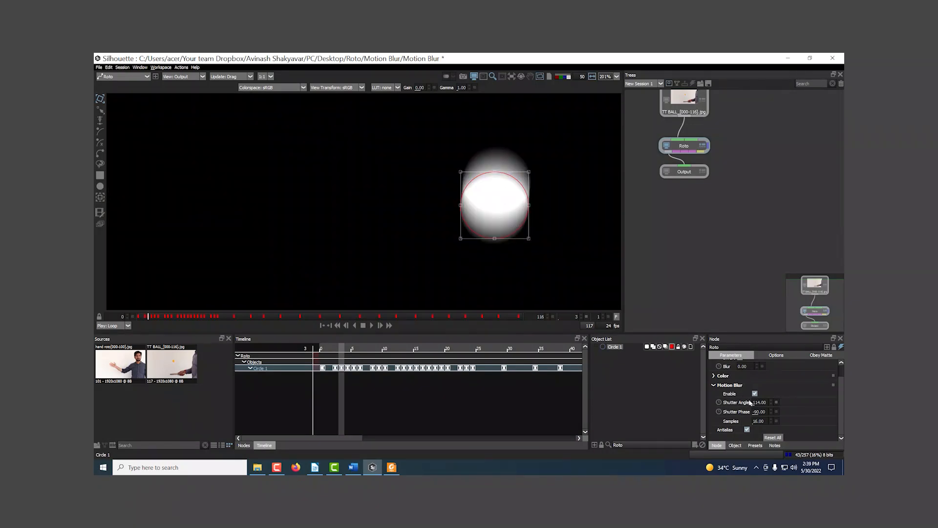
drag(772, 415, 770, 408)
key(a)
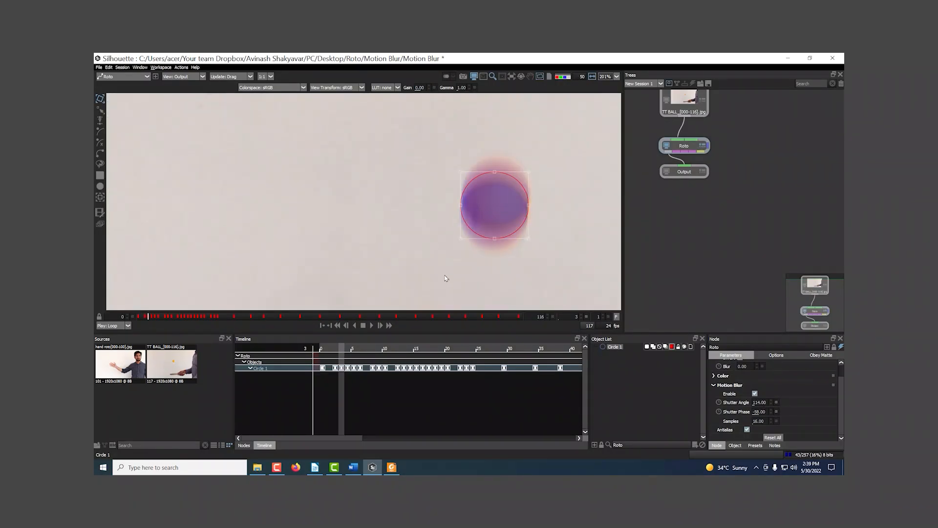
Deselect the circle and switch the viewer from the foreground to the colour comp, with the ball seen from further out
click(446, 279)
key(1)
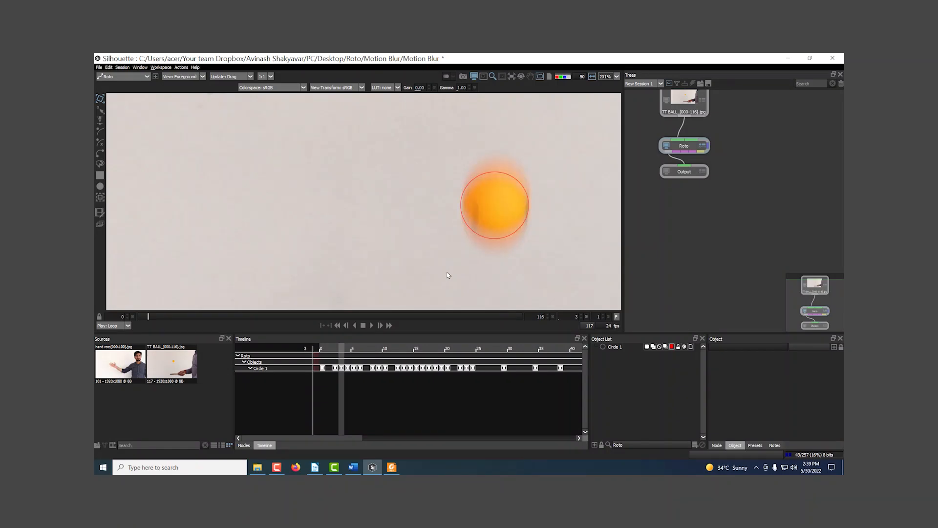
key(3)
scroll(447, 275, down, 5)
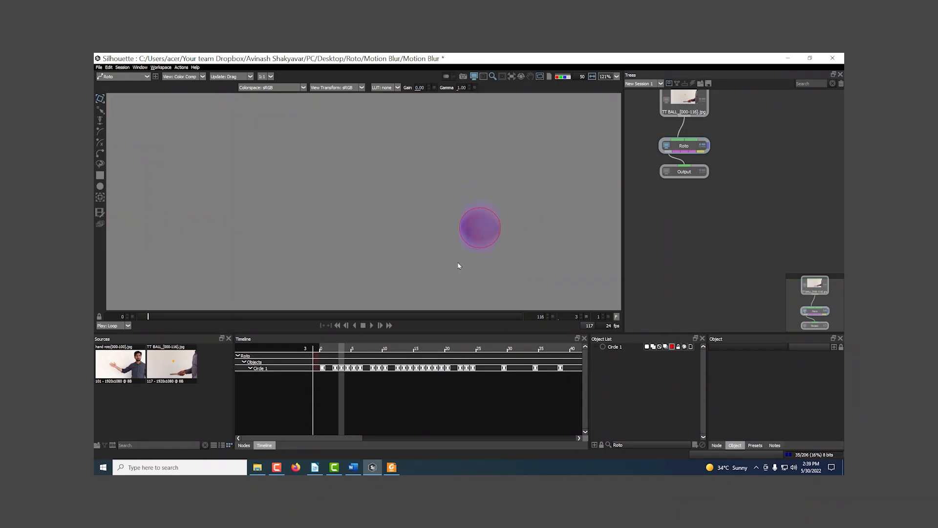
Toggle the matte overlay in the colour comp and step between frames 2 and 4 to examine the blurred edge around the ball
key(a)
key(a)
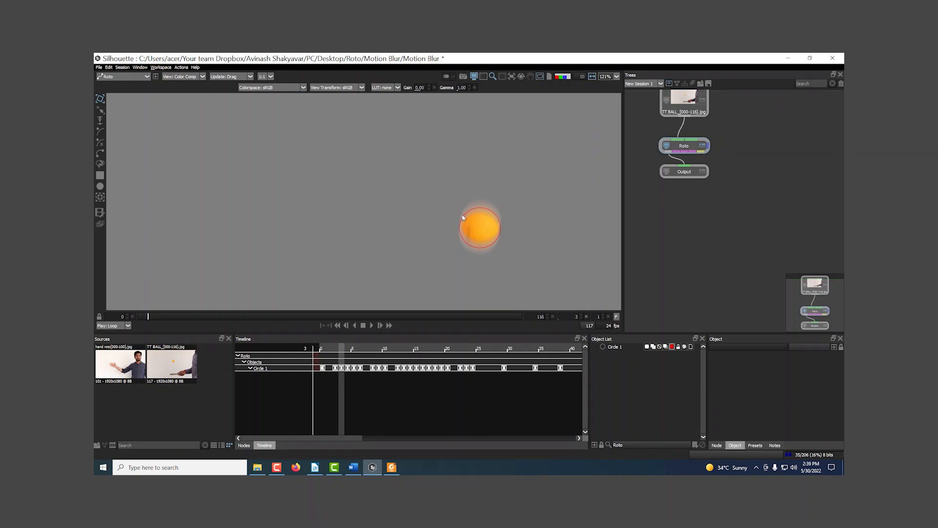
click(180, 76)
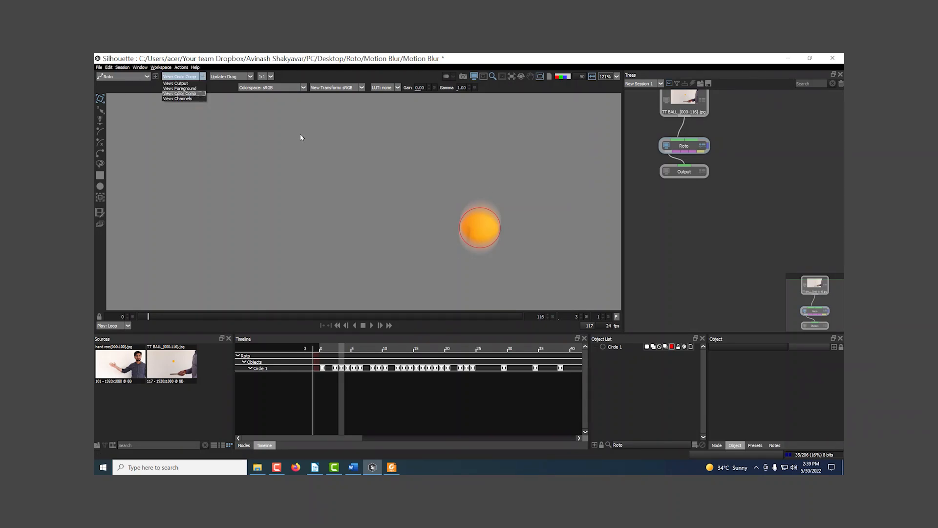
click(470, 55)
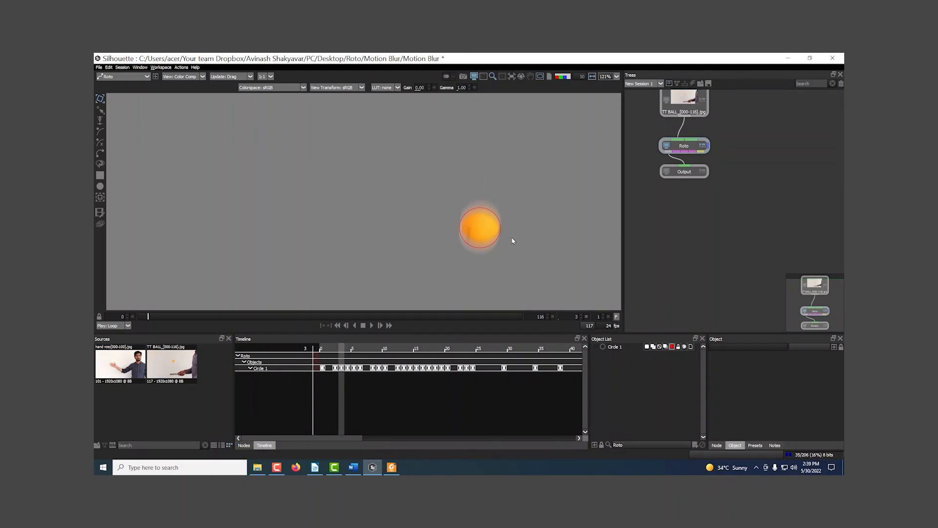
key(Left)
key(Left)
key(Right)
key(Right)
key(Right)
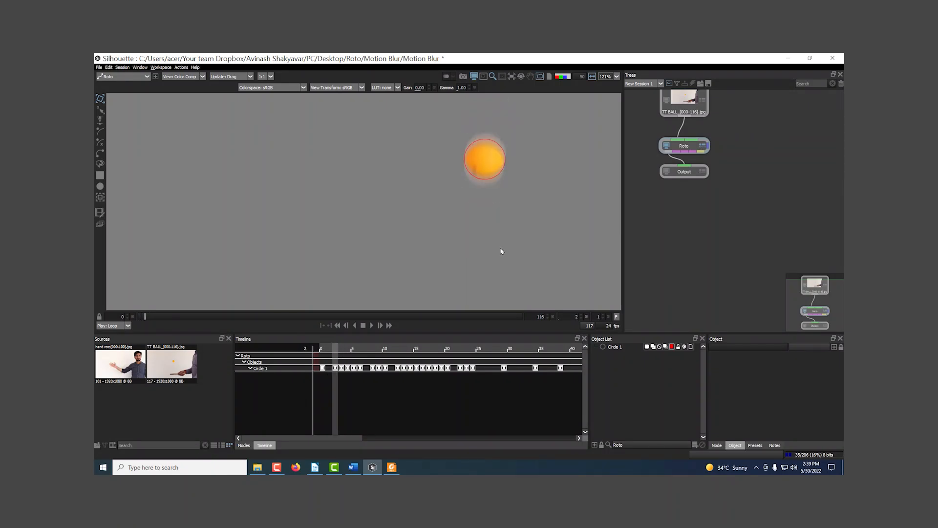
key(Right)
key(Left)
key(Left)
key(Left)
key(Left)
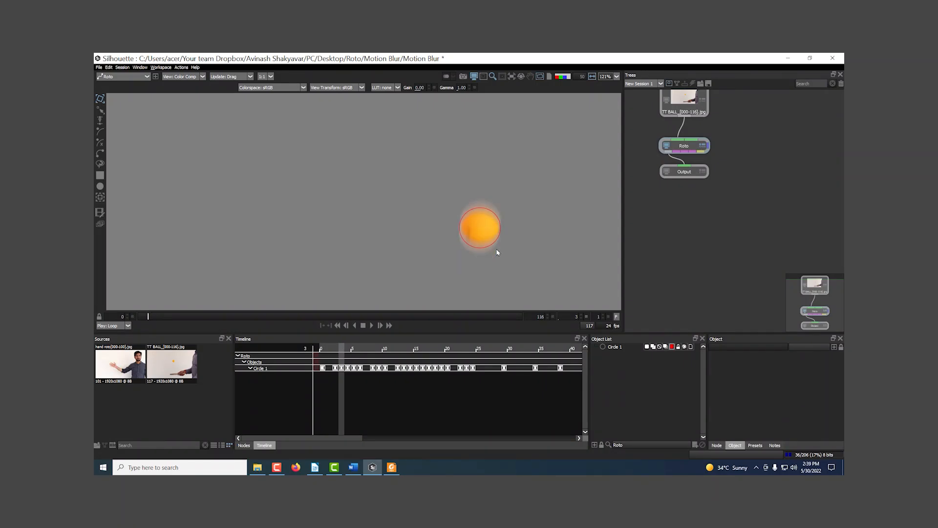
key(Right)
key(Right)
key(Right)
key(Right)
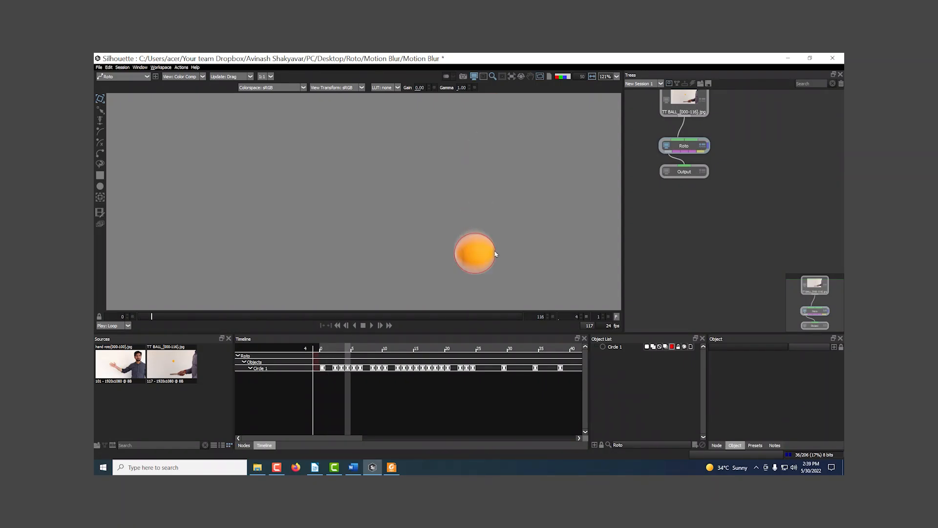
Return the viewer to the output at frame 5 and toggle the alpha matte to compare its blur with the ball's
key(1)
scroll(493, 220, up, 6)
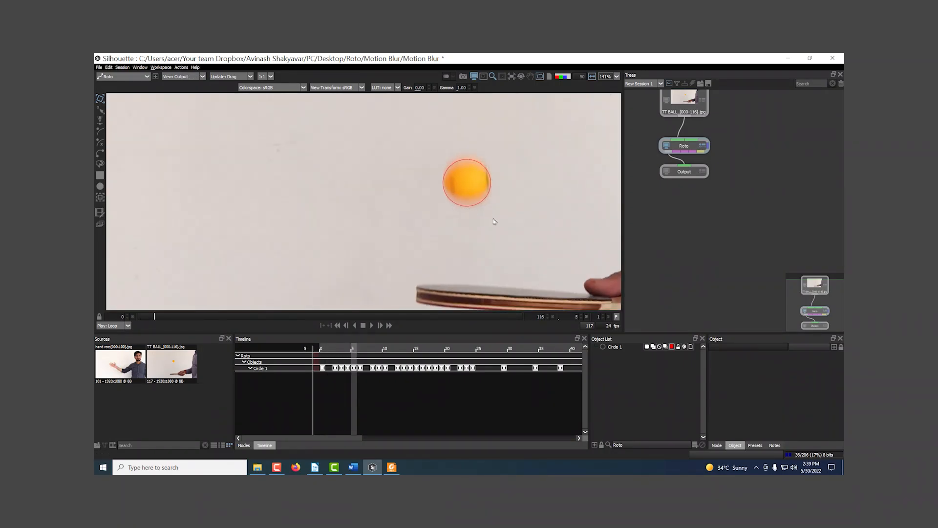
drag(452, 201, 477, 249)
scroll(477, 248, up, 3)
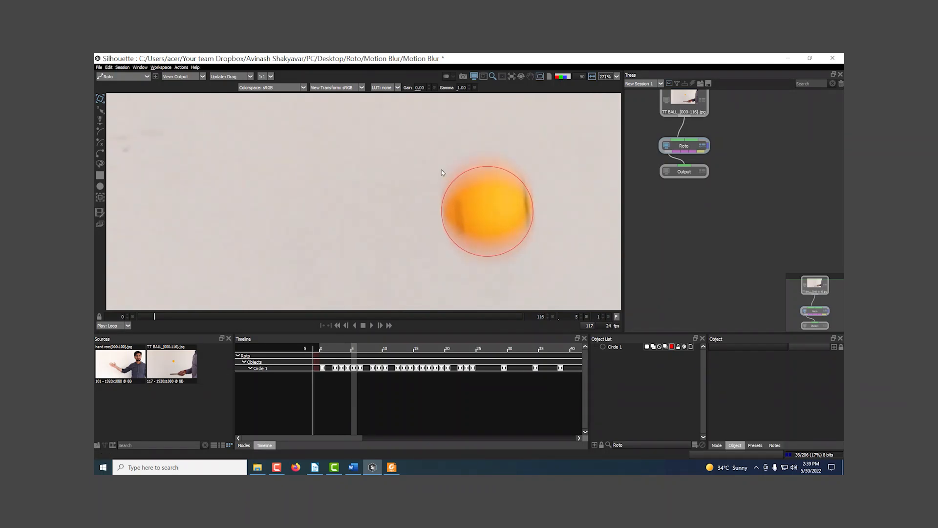
key(a)
key(a)
key(a)
key(a)
key(a)
key(a)
key(a)
key(a)
key(a)
key(a)
key(a)
key(a)
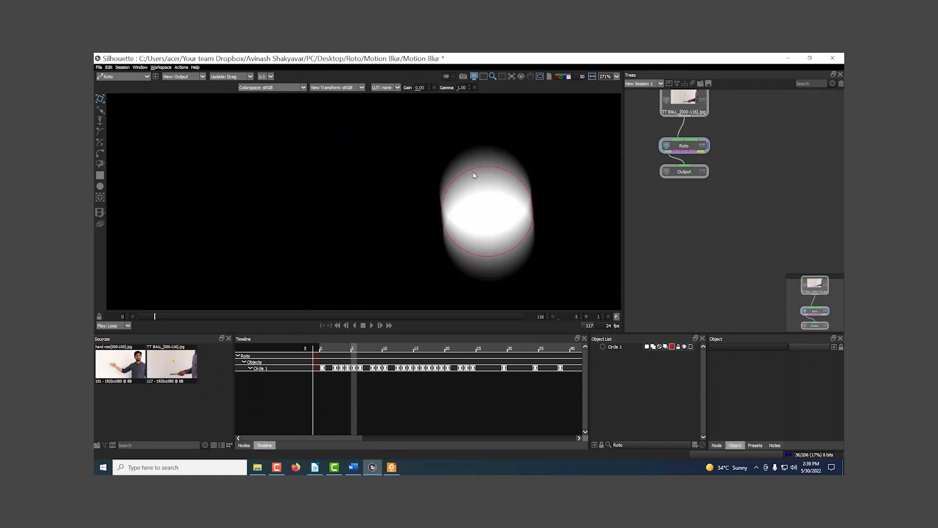
Squash the circle vertically around its centre at frame 5 and compare its matte with the ball
click(472, 175)
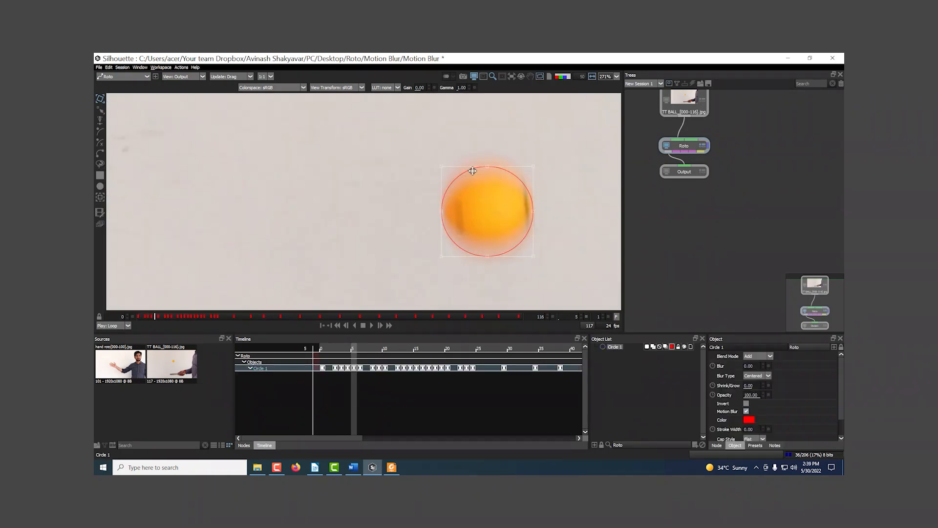
key(a)
key(a)
key(a)
drag(486, 169, 487, 184)
key(a)
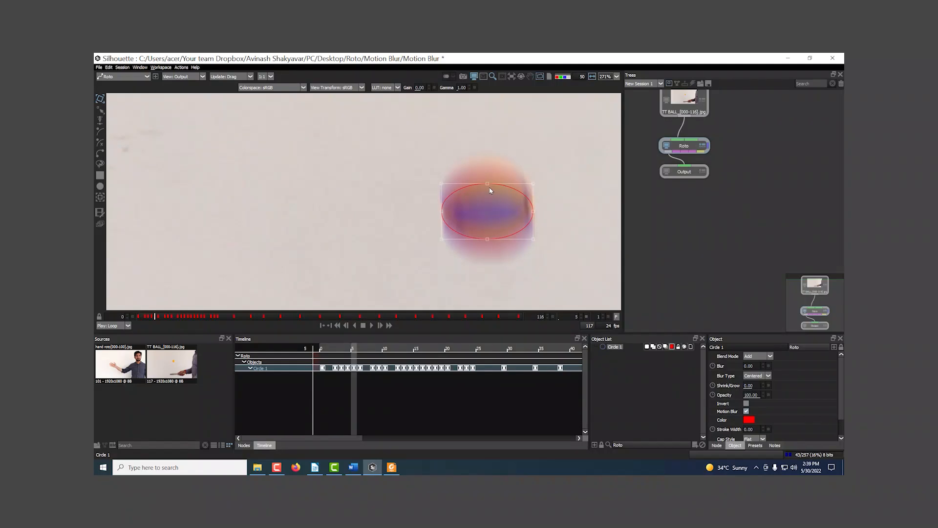
key(a)
key(a)
key(a)
key(a)
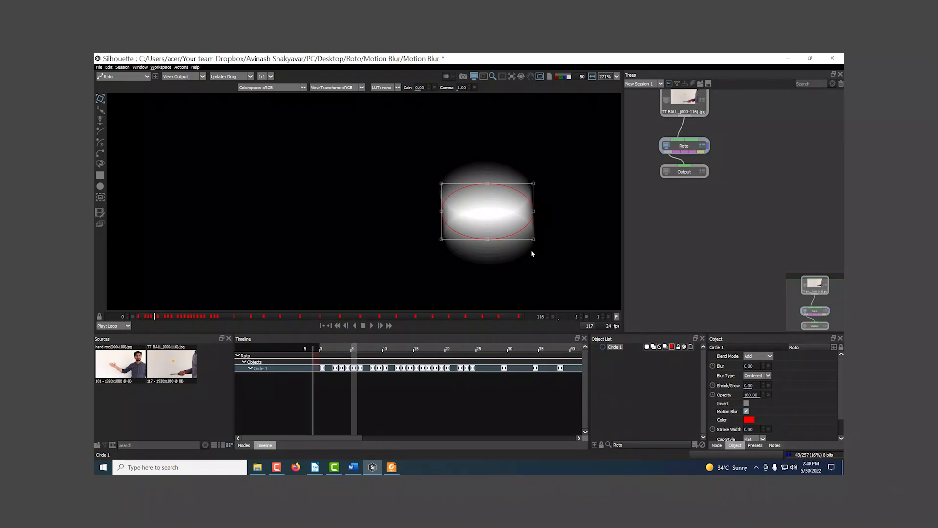
Lower the Roto node's shutter angle to 93 and stretch the circle taller over the ball at frame 5, comparing the matte overlay
scroll(770, 399, down, 1)
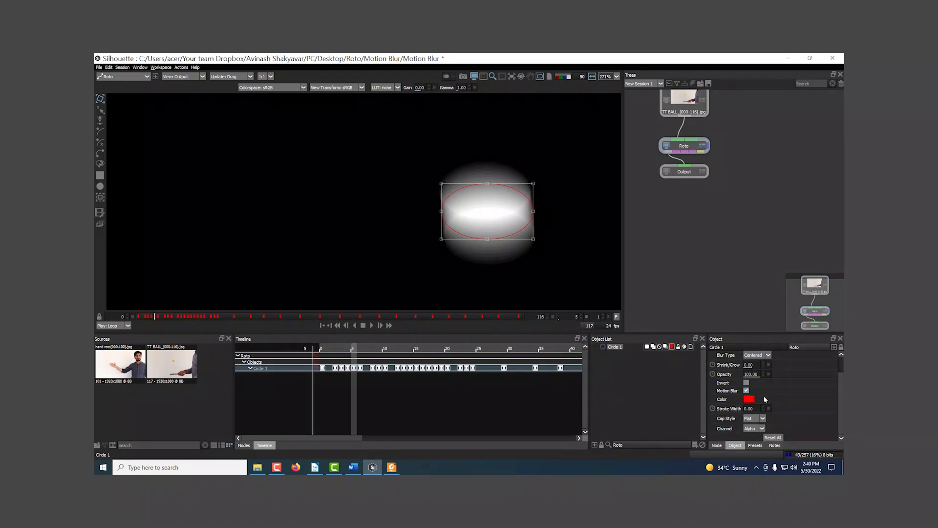
click(716, 445)
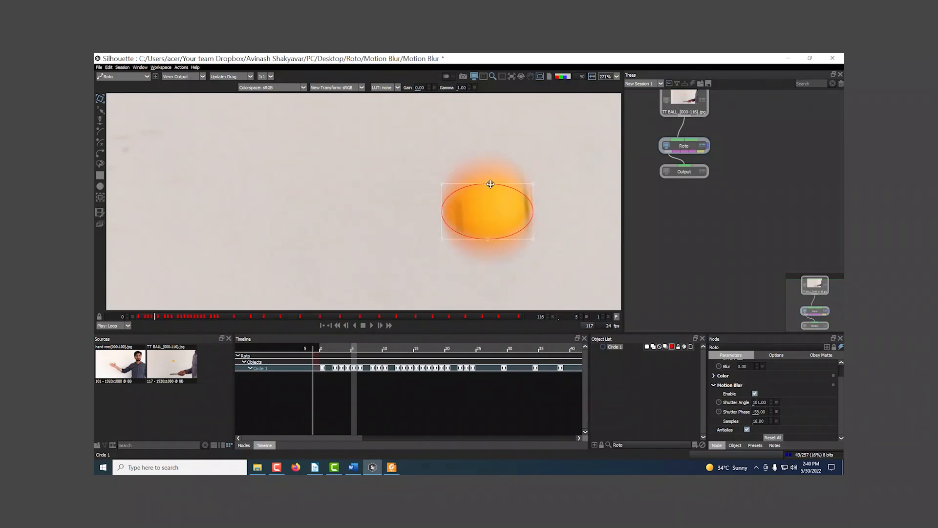
drag(489, 184, 490, 173)
key(shift+a)
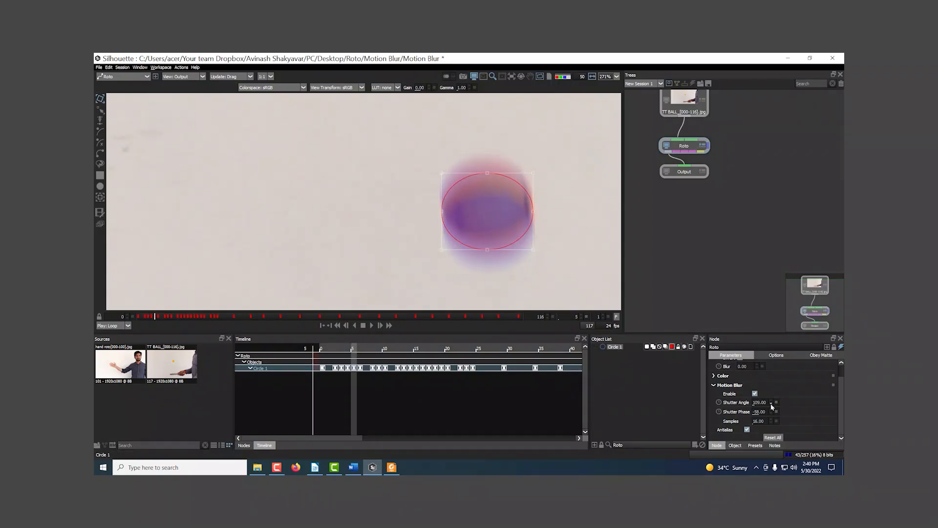
key(a)
drag(487, 174, 486, 163)
key(a)
key(a)
key(a)
key(a)
key(a)
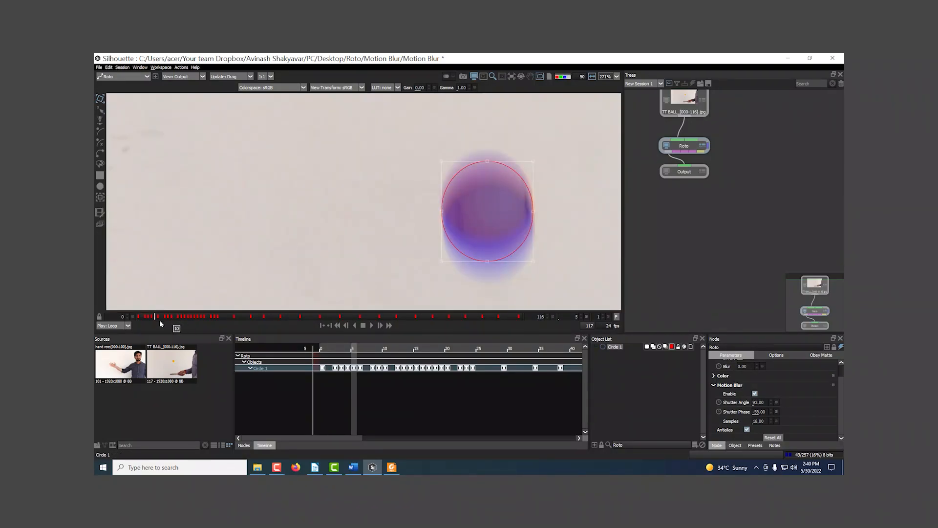
Turn off the circle's motion blur at frame 0 and feather its edge outward around the ball
drag(156, 318, 136, 294)
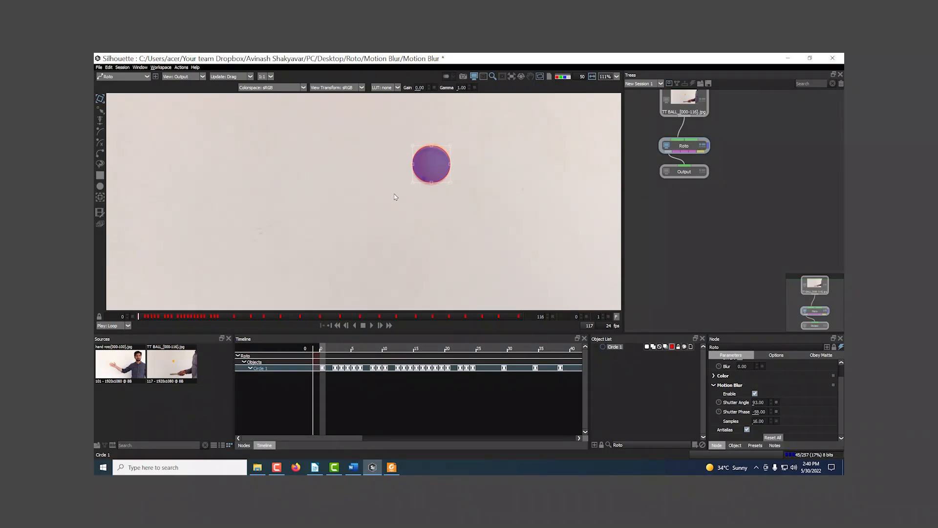
drag(491, 132, 375, 212)
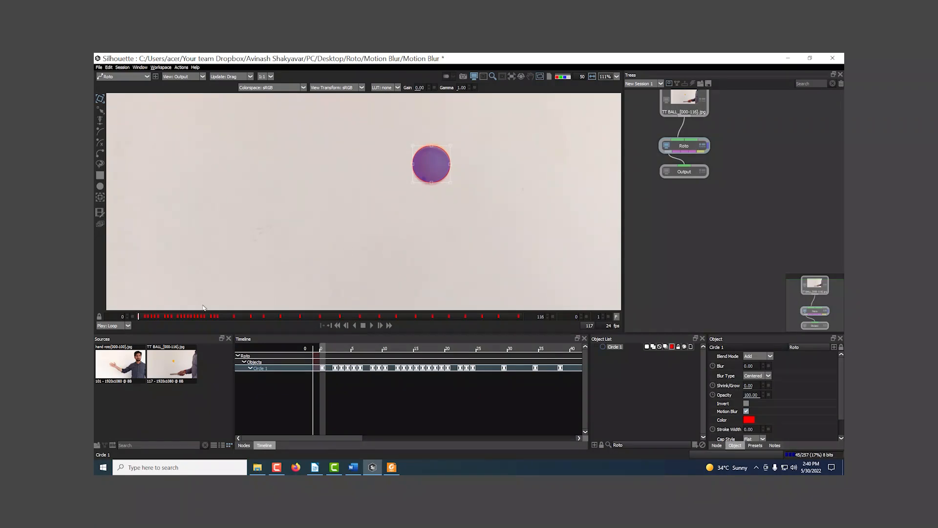
drag(159, 318, 130, 322)
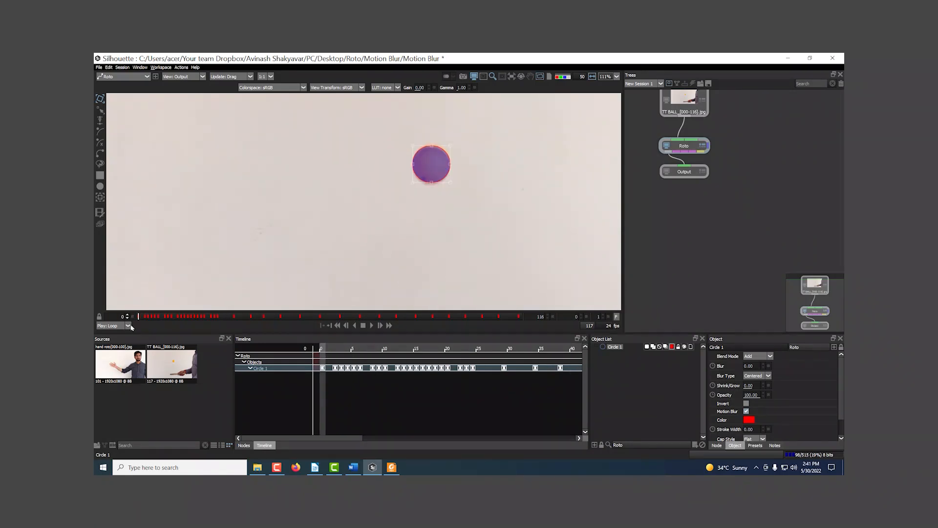
click(747, 411)
scroll(434, 215, up, 3)
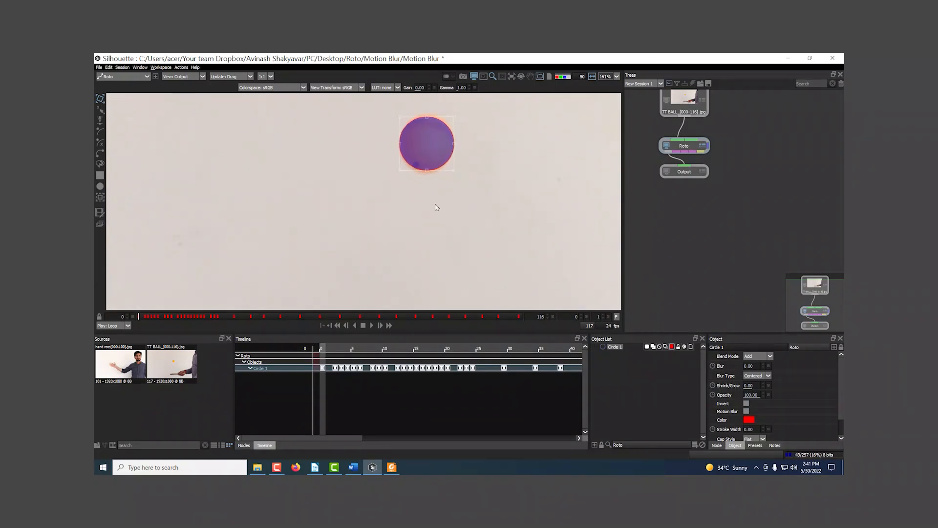
scroll(434, 228, up, 1)
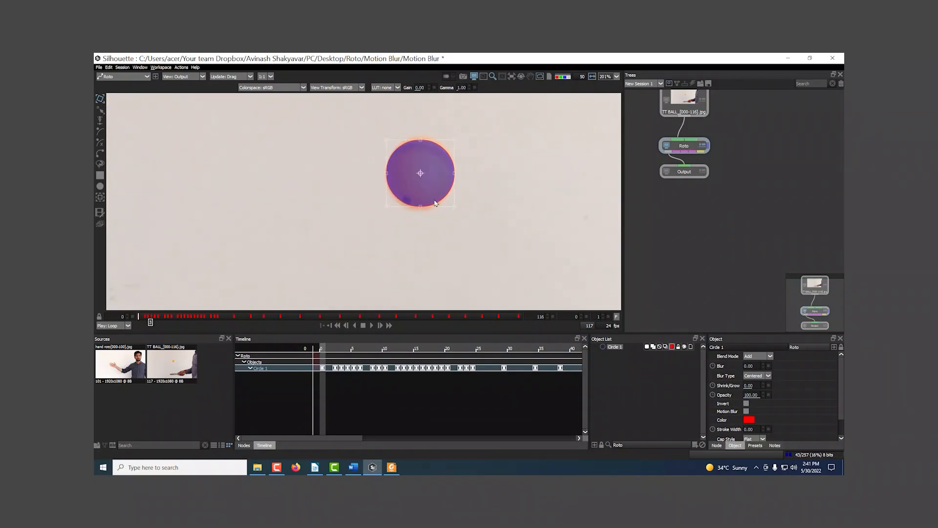
scroll(419, 171, up, 5)
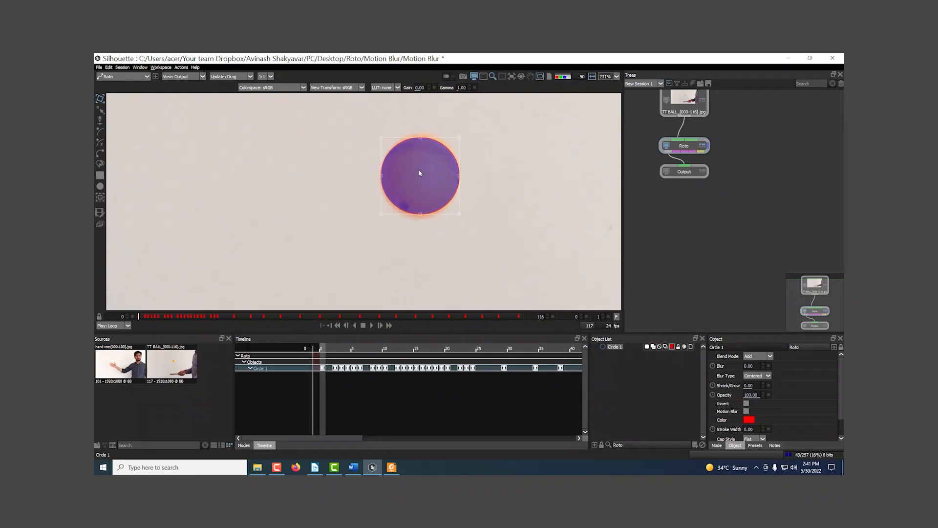
drag(414, 180, 419, 215)
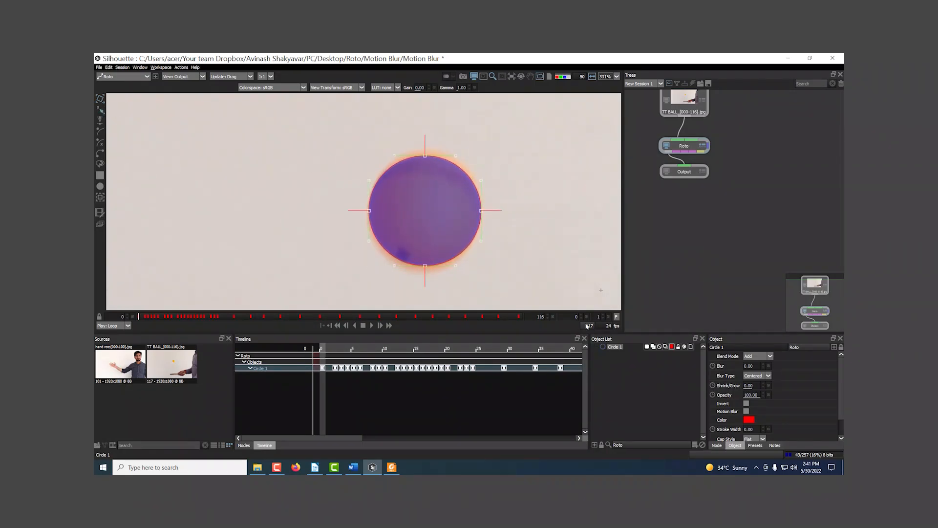
scroll(500, 218, up, 1)
drag(504, 217, 510, 218)
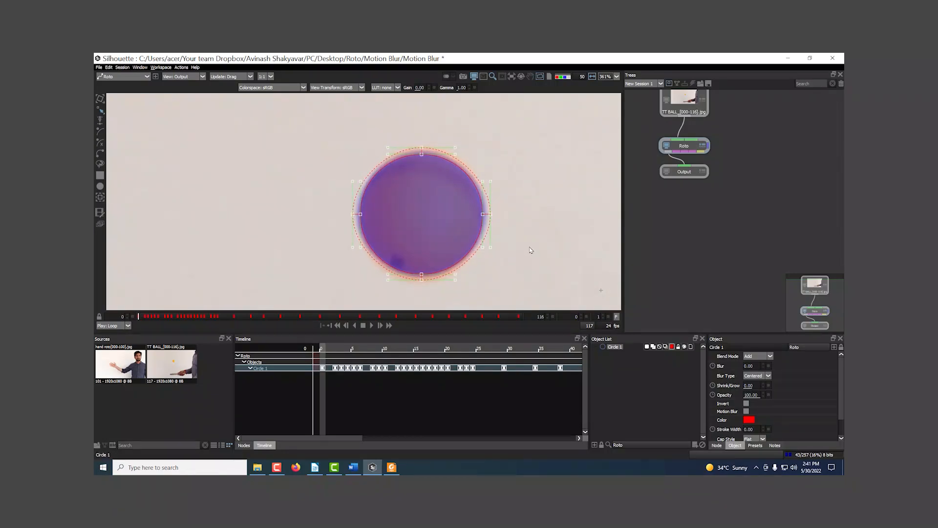
Move the circle up over the ball at frame 1 and try feathering its edge
key(x)
drag(526, 247, 555, 128)
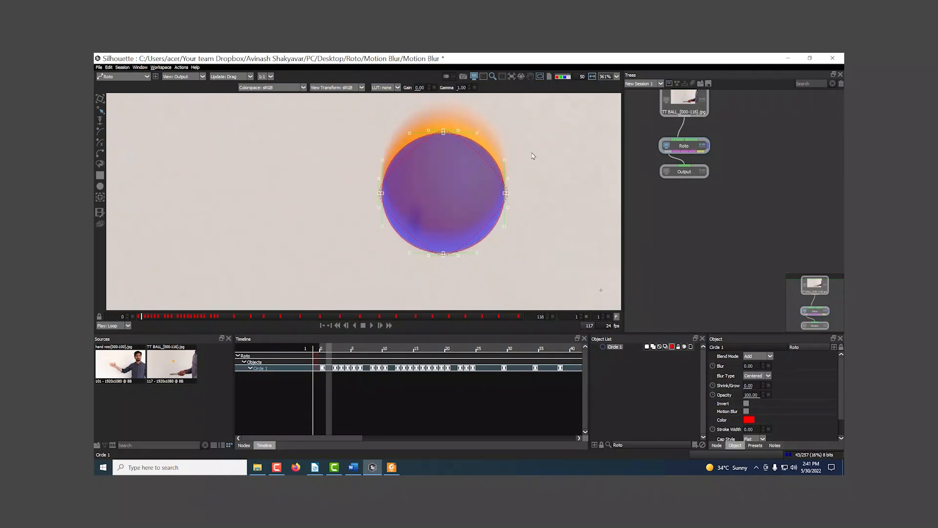
drag(531, 159, 526, 185)
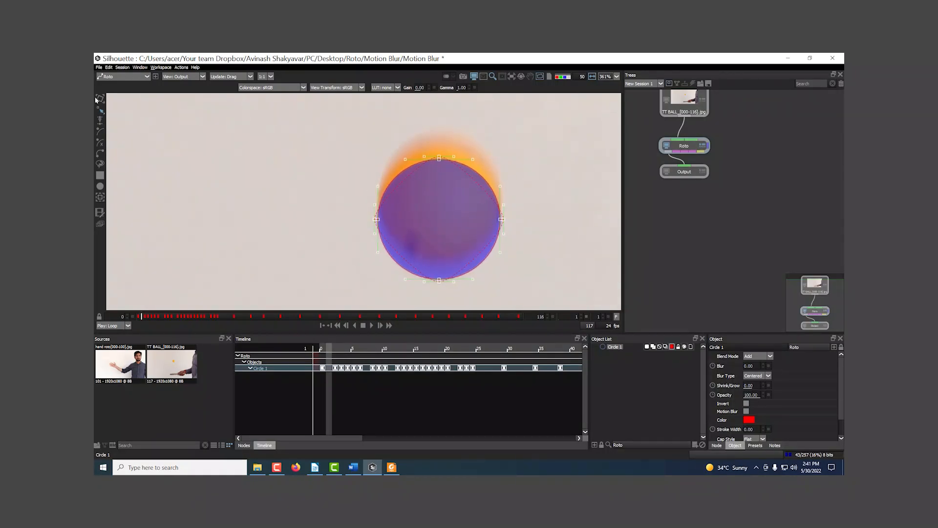
click(101, 100)
drag(422, 277, 423, 263)
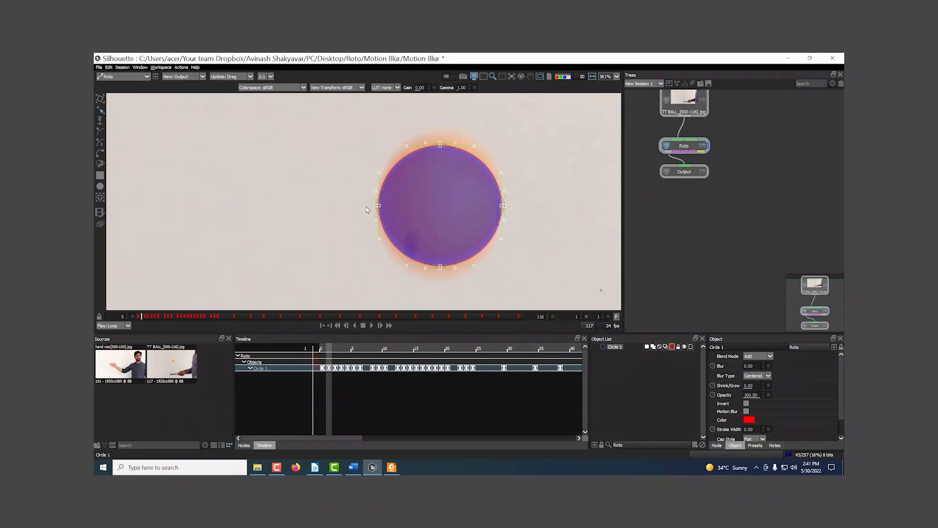
drag(378, 205, 358, 213)
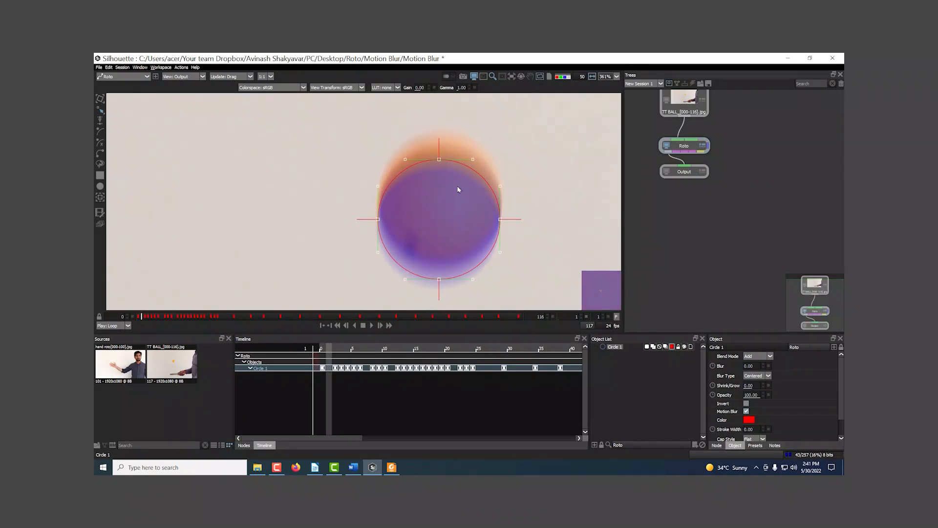
Move the circle beside the ball at frame 1 to compare its motion blur with the ball's
click(101, 97)
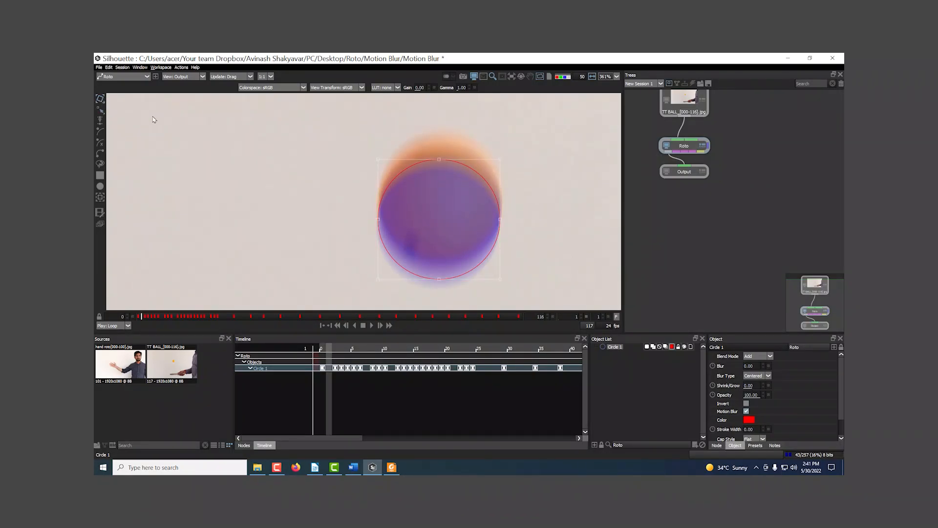
drag(491, 252, 612, 240)
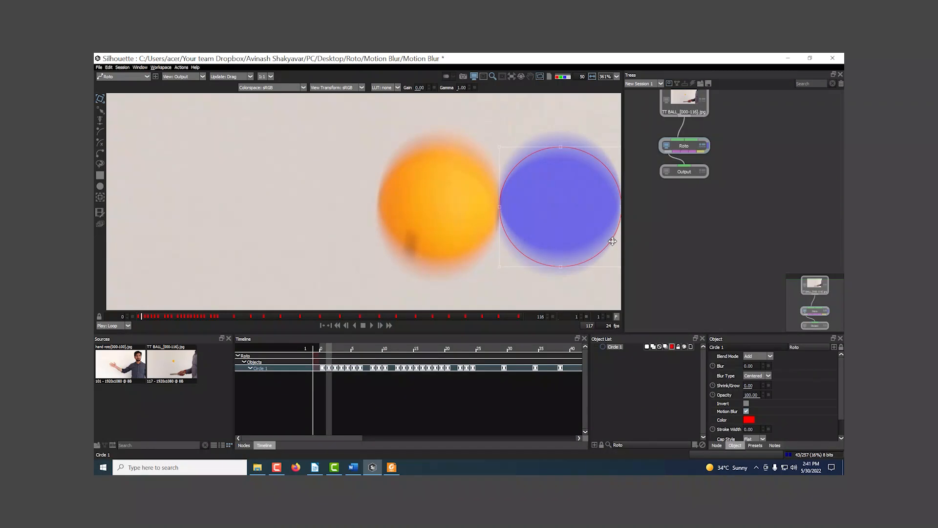
drag(588, 251, 551, 231)
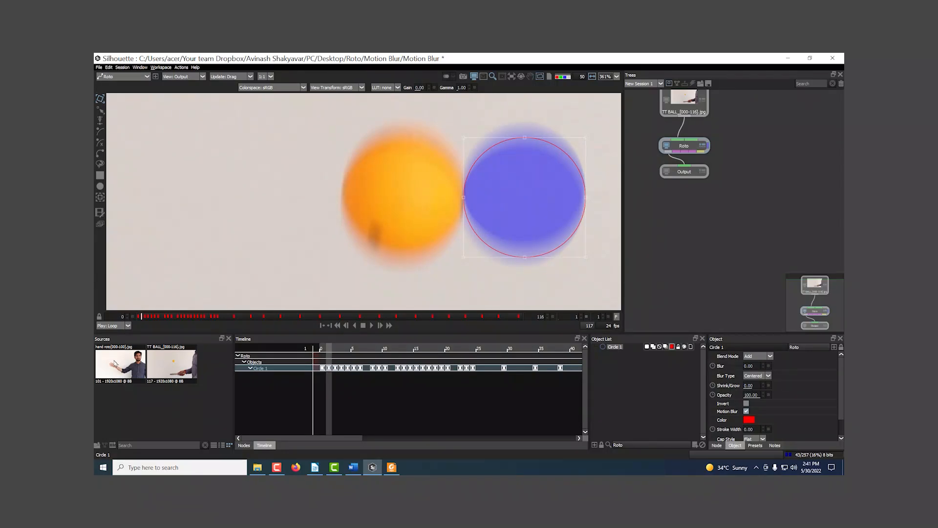
Delete the keyframed circle from the Roto node
click(185, 372)
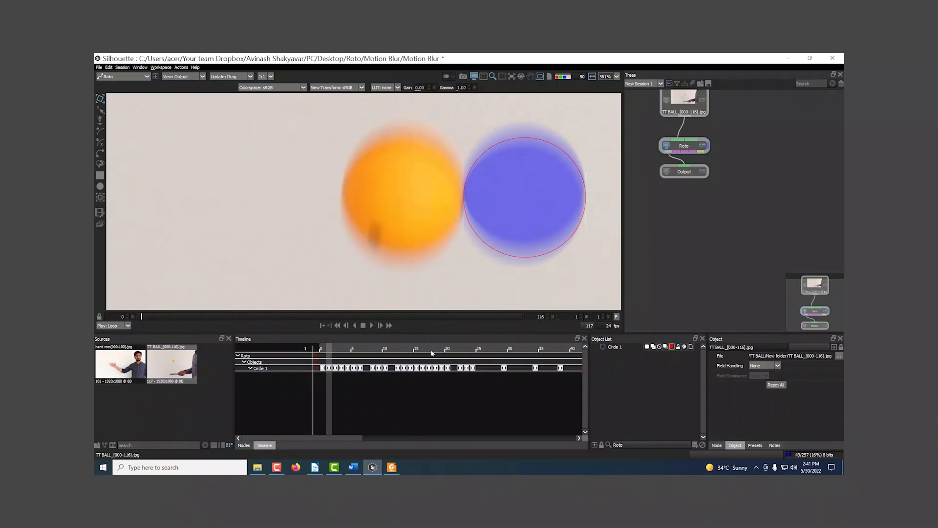
click(618, 347)
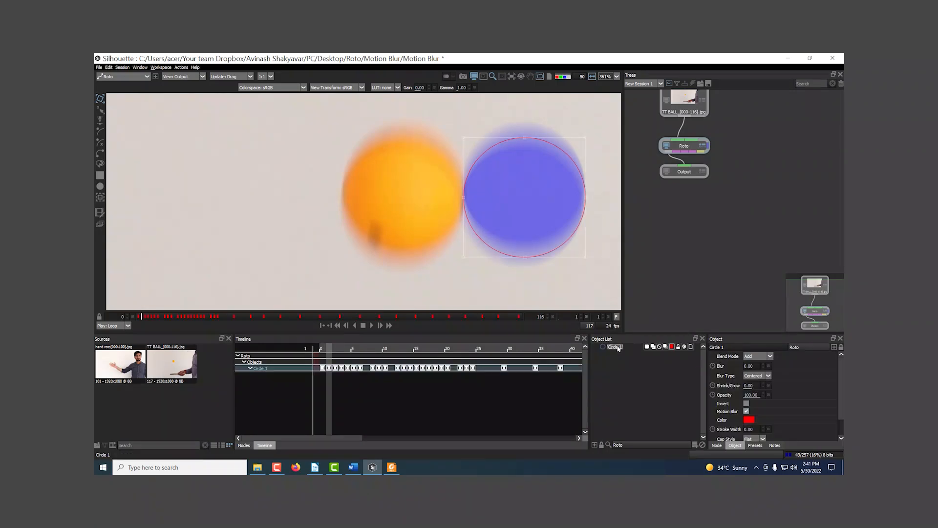
key(Delete)
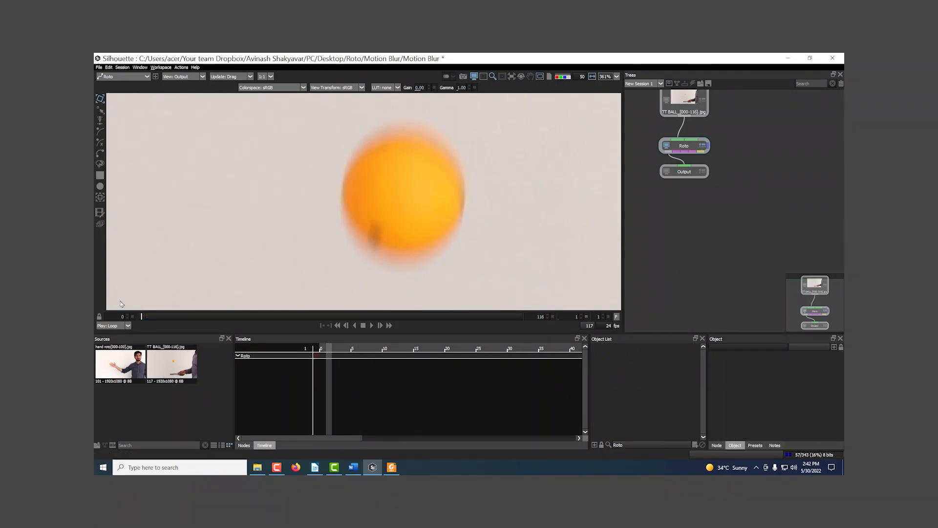
Draw a new circle shape over the ball at frame 0
click(137, 317)
scroll(257, 205, down, 2)
drag(387, 177, 351, 246)
drag(376, 199, 412, 241)
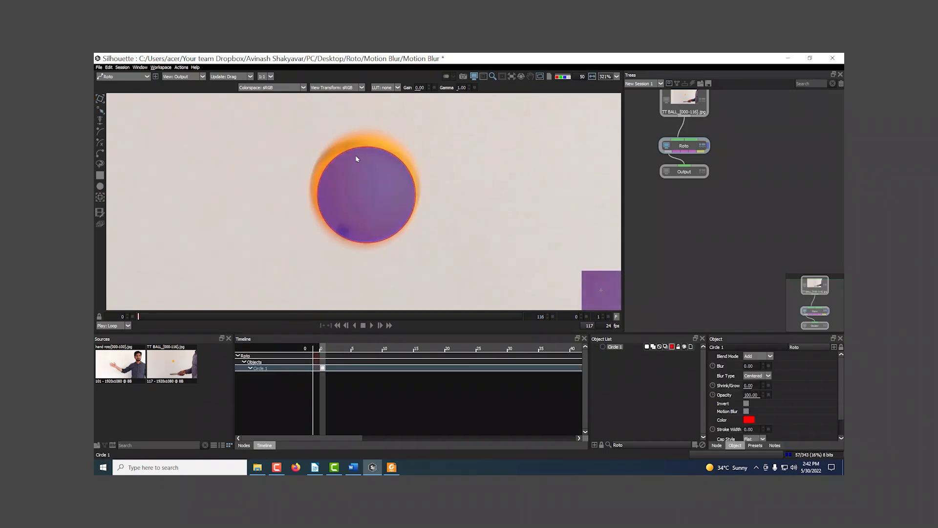
Hide the matte overlay, scale and move the new circle to fit the ball's outline at frame 0, and deselect it
key(a)
key(t)
drag(318, 147, 310, 145)
drag(353, 241, 354, 235)
drag(423, 140, 418, 143)
click(241, 110)
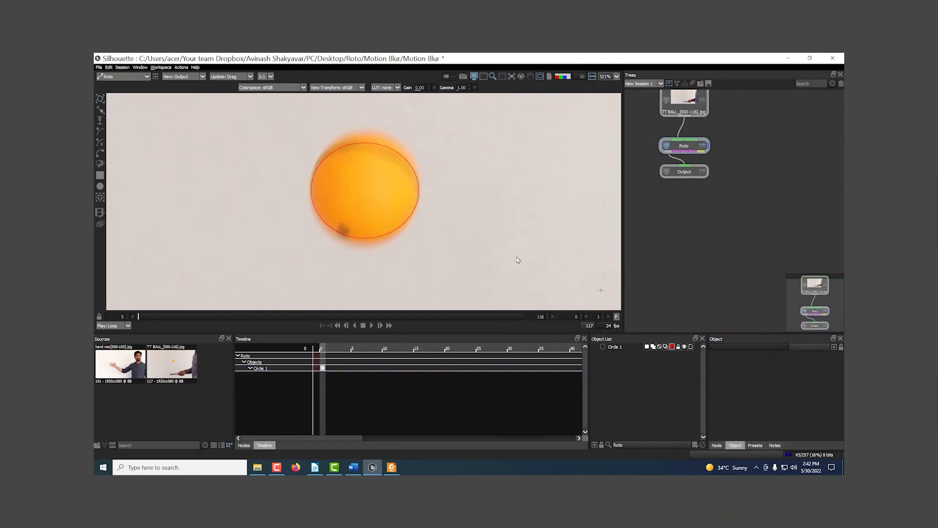
Select the circle and feather its edge out to the ball's blur at frame 0
click(375, 147)
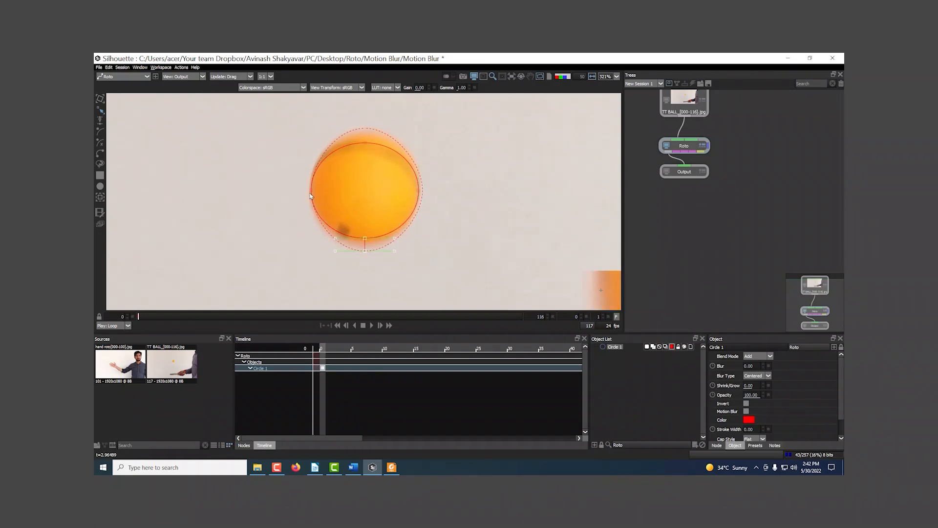
key(a)
key(a)
key(a)
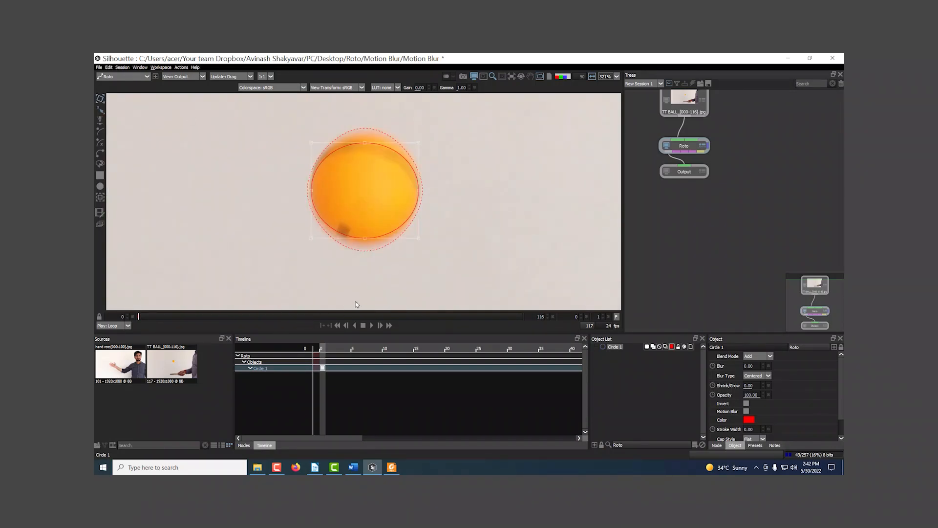
Maximize the viewer and move the feathered circle onto the ball at frame 4
key(space)
drag(508, 257, 503, 273)
scroll(499, 288, down, 1)
key(Right)
key(Right)
key(Right)
scroll(496, 339, down, 1)
drag(488, 339, 526, 249)
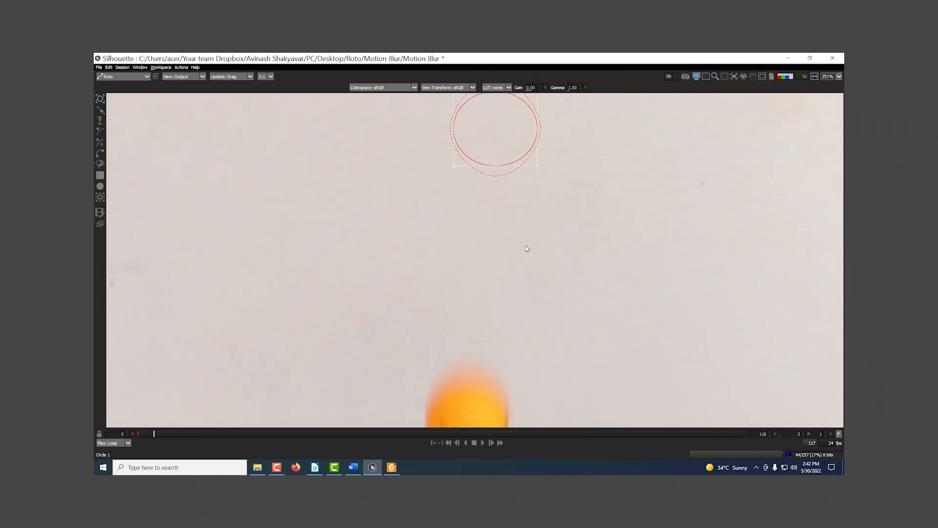
scroll(527, 248, down, 6)
key(Right)
Move the circle onto the ball at frames 8 and 14
key(Right)
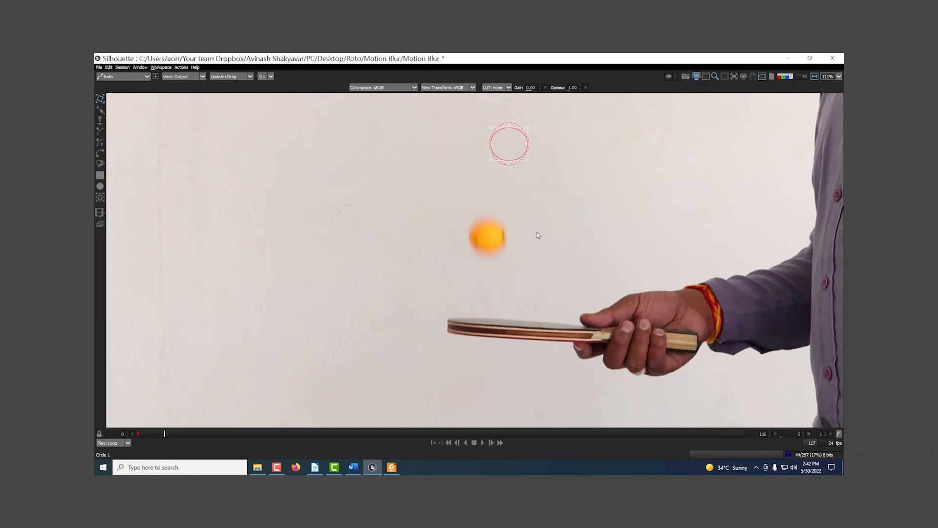
key(Left)
drag(538, 235, 533, 263)
drag(516, 187, 482, 168)
key(Right)
key(Right)
key(Right)
key(Right)
key(Right)
key(Right)
key(Right)
key(Right)
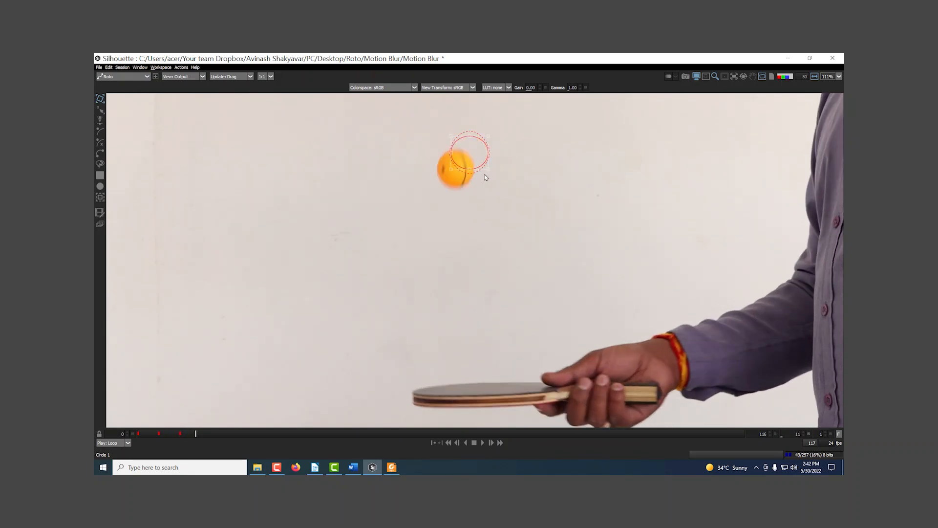
key(Right)
key(Right)
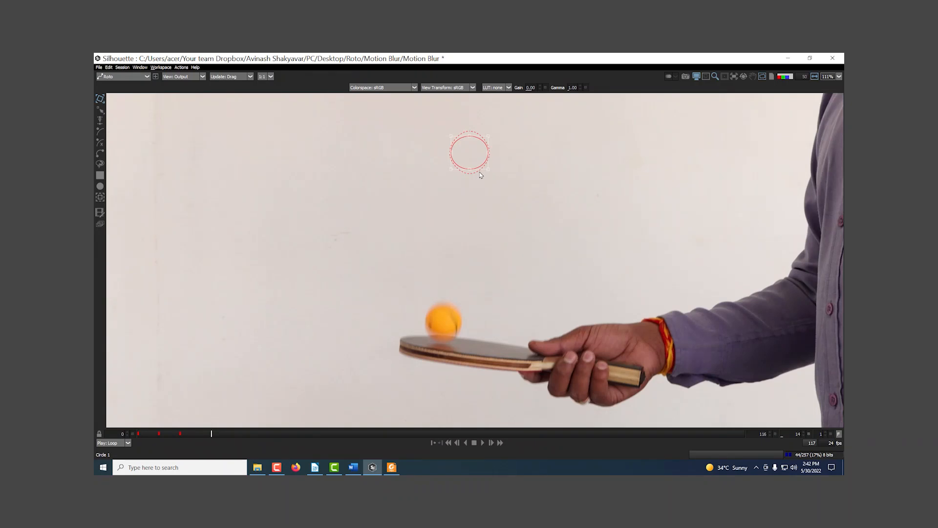
drag(479, 168, 447, 335)
Go back to frame 1 and move the circle up onto the ball
key(Left)
key(Left)
key(Left)
key(Left)
key(Left)
key(Left)
key(Left)
key(Left)
key(Left)
key(Left)
key(Left)
key(Left)
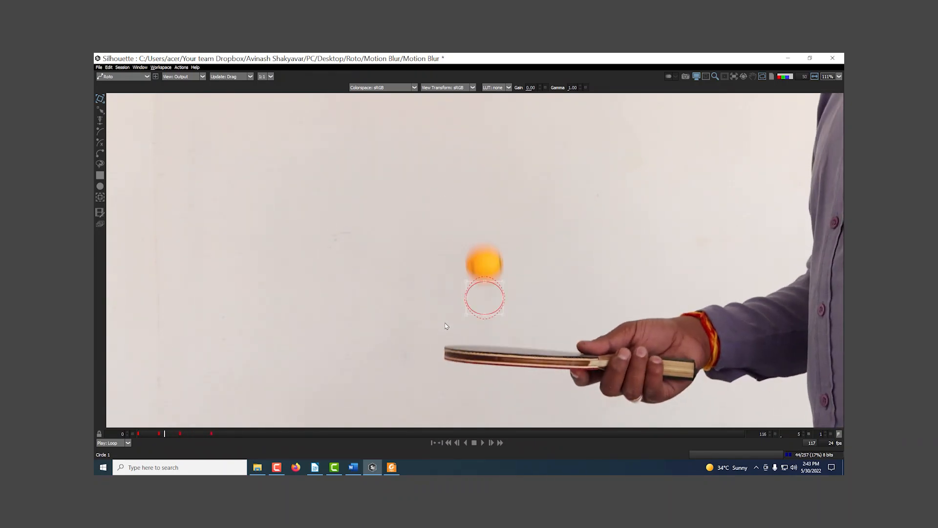
key(Left)
key(Left)
key(Right)
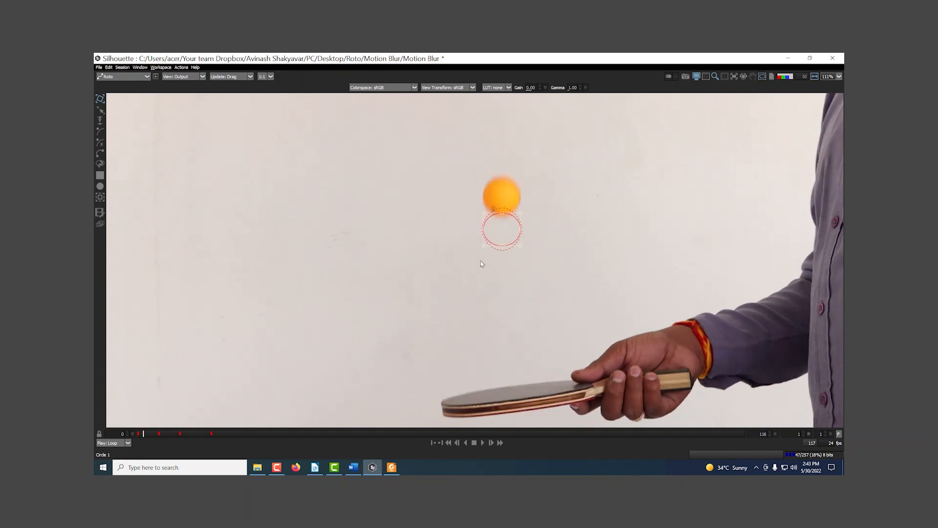
scroll(480, 260, up, 3)
drag(489, 256, 488, 201)
Move the circle onto the ball frame by frame, starting at frame 2
key(Right)
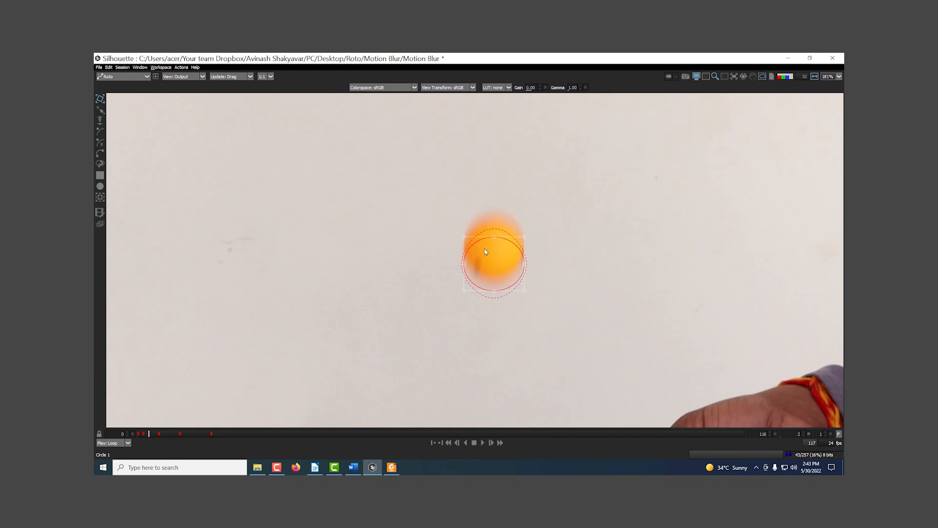
drag(482, 286, 445, 251)
scroll(481, 271, down, 1)
key(Right)
Move the circle onto the ball at frames 10, 11 and 12
key(Right)
key(Right)
key(Right)
key(Right)
key(Right)
key(Right)
key(Right)
drag(440, 302, 438, 264)
key(Right)
drag(433, 321, 454, 286)
key(Right)
key(Right)
drag(445, 371, 460, 281)
key(Right)
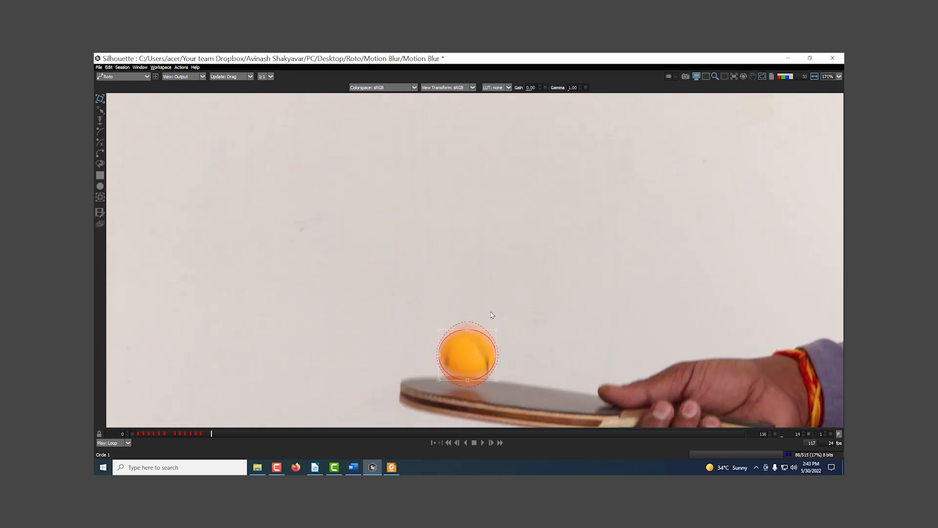
Return to the start and adjust the circle's points and bottom feather to the ball's edge at frame 1
drag(200, 436, 135, 434)
drag(549, 195, 462, 296)
scroll(498, 246, up, 4)
drag(513, 255, 525, 274)
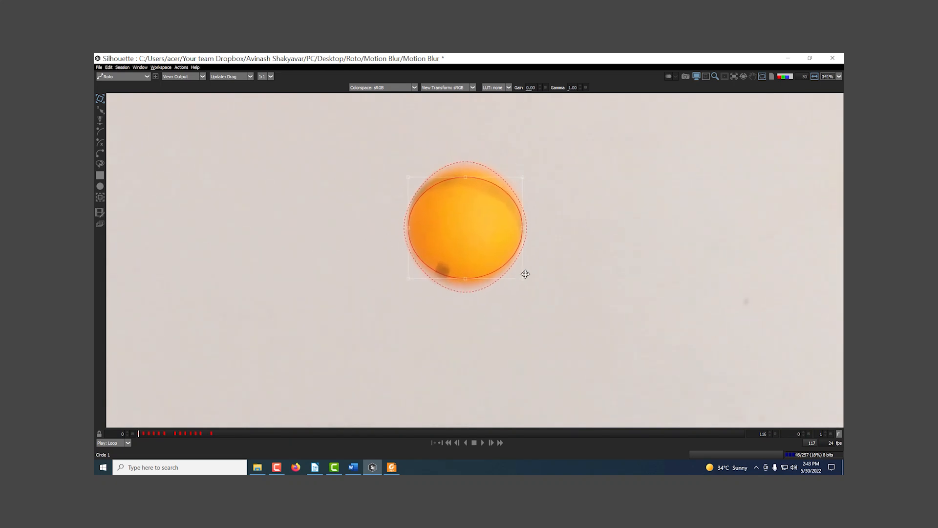
key(Right)
drag(593, 285, 632, 224)
click(531, 311)
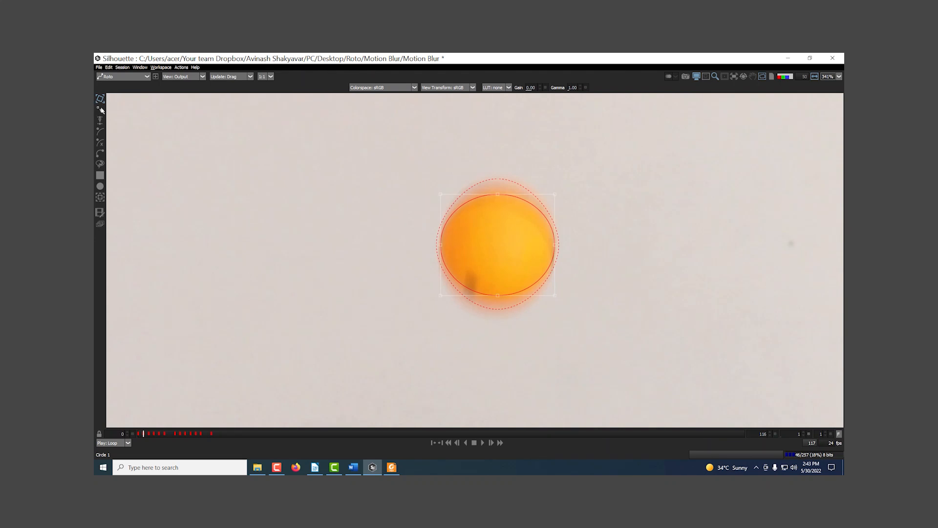
click(496, 296)
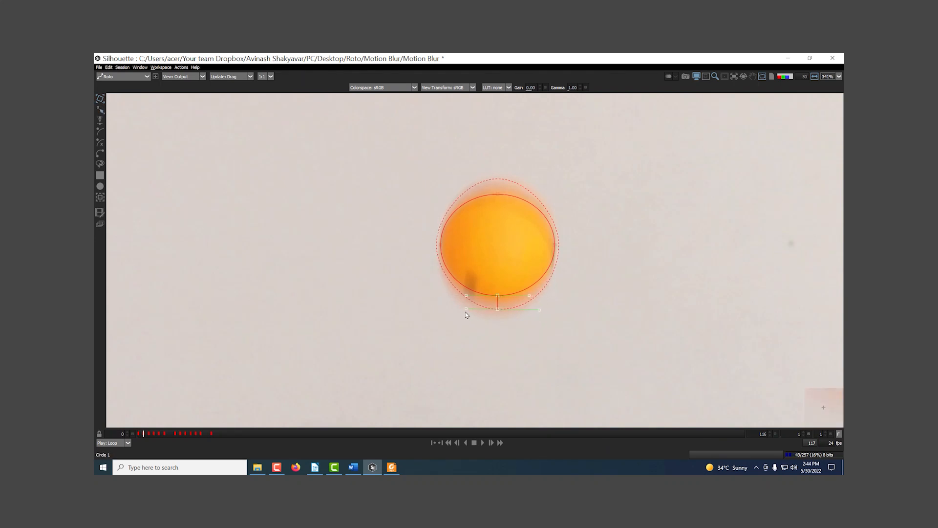
click(498, 195)
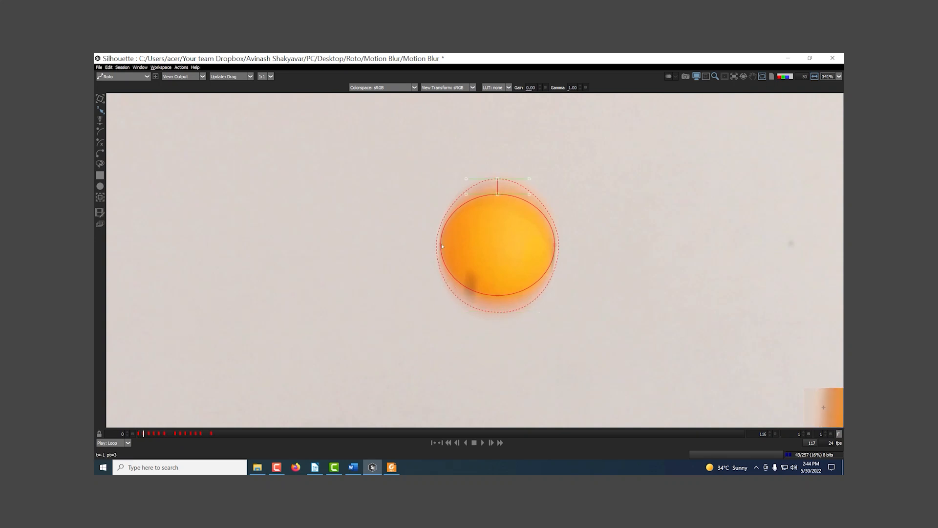
drag(441, 246, 423, 244)
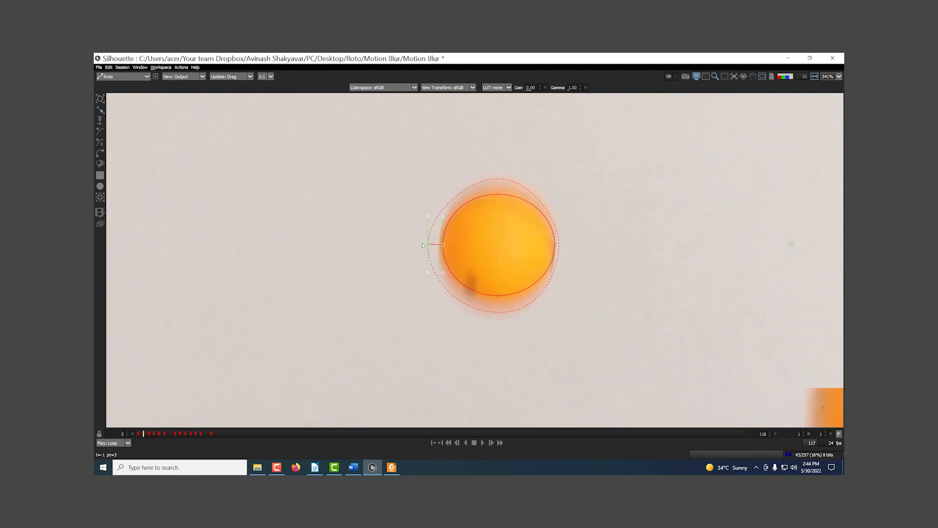
click(497, 194)
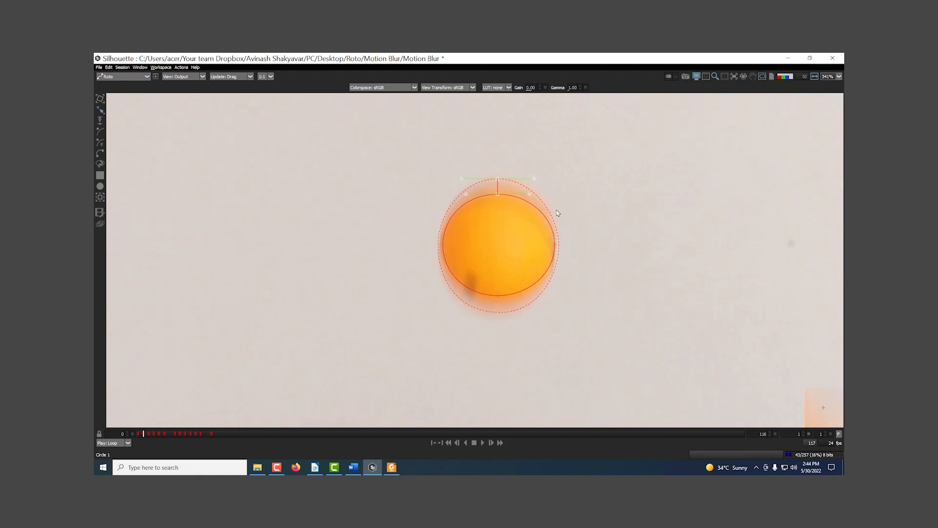
Reshape the circle around the ball's solid core and extend its top and bottom feather over the blur at frame 2
key(x)
drag(554, 293, 562, 155)
drag(546, 192, 547, 210)
scroll(547, 210, up, 1)
scroll(537, 205, up, 1)
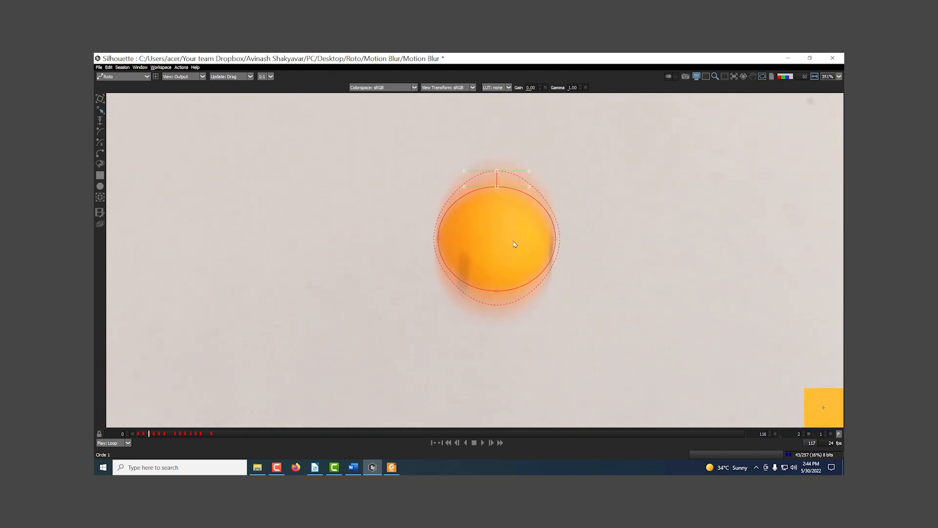
drag(497, 186, 497, 185)
drag(497, 293, 498, 313)
drag(557, 239, 555, 240)
drag(436, 240, 439, 239)
drag(497, 170, 497, 167)
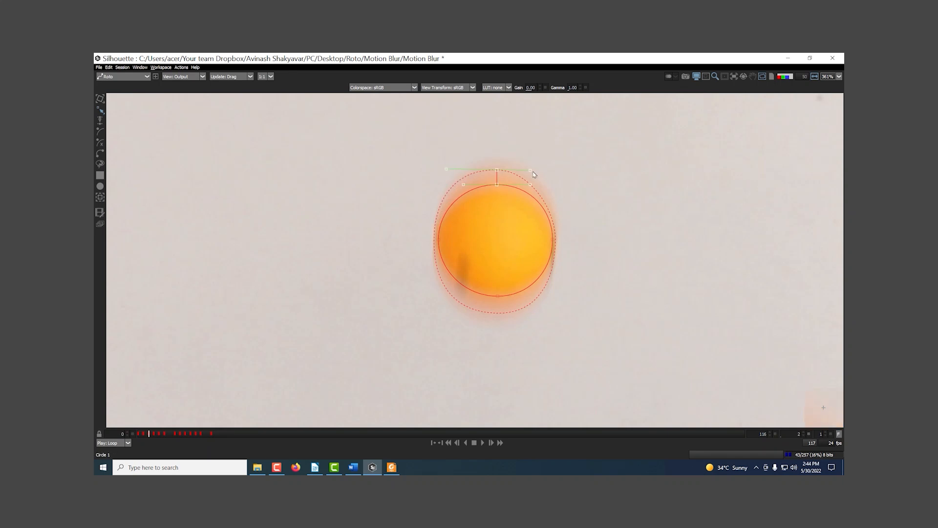
Tighten the circle around the ball's core and widen its top and bottom feather to the blur at frame 3
key(x)
drag(532, 257, 546, 150)
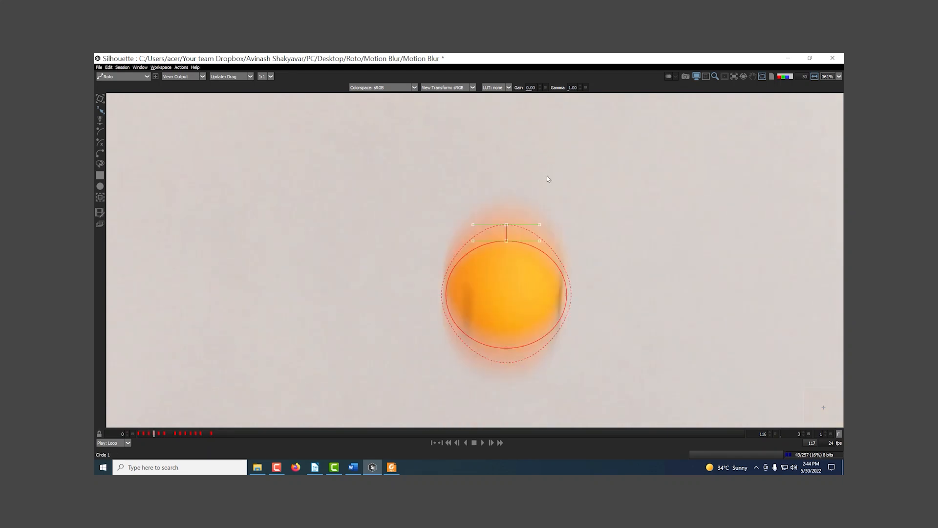
drag(543, 237, 552, 198)
scroll(544, 261, up, 1)
drag(515, 309, 514, 302)
drag(515, 188, 567, 168)
drag(481, 169, 458, 169)
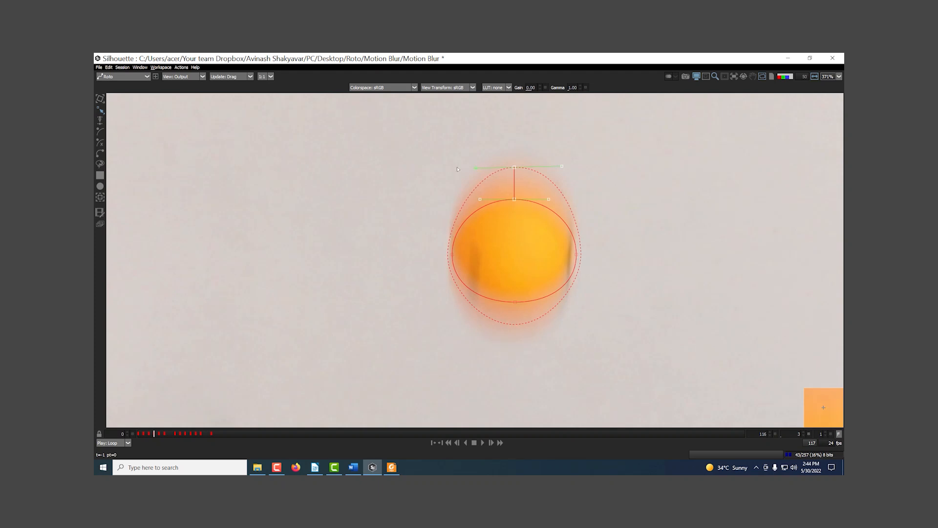
click(519, 310)
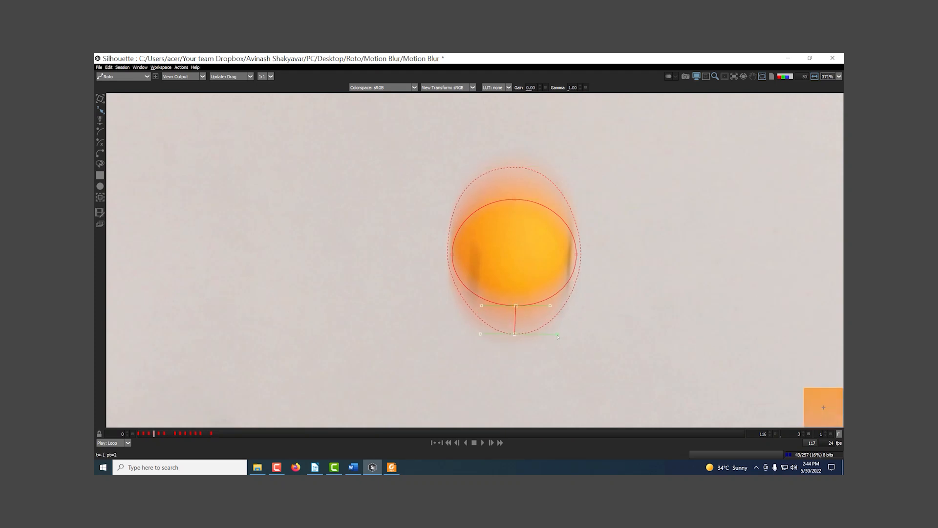
Pull the circle's four points in to the ball's solid core at frame 4
key(Right)
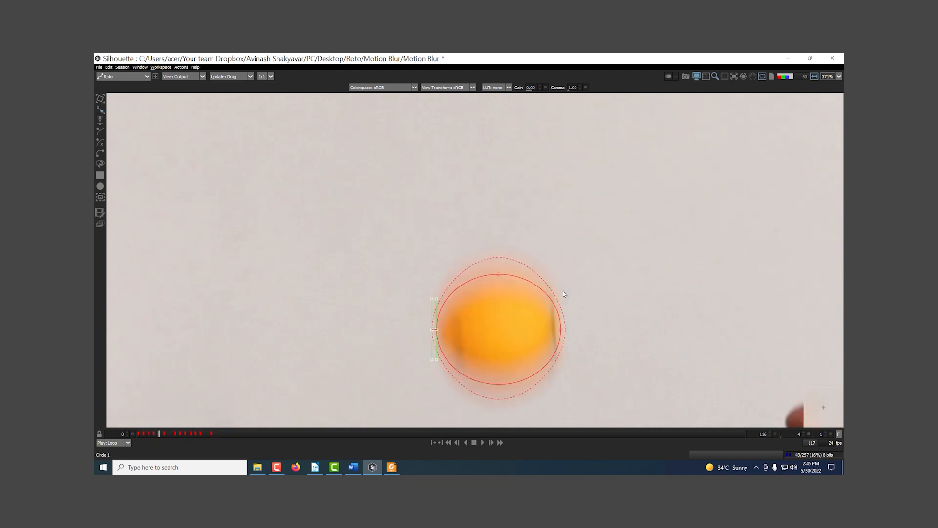
scroll(565, 294, down, 1)
drag(543, 272, 538, 235)
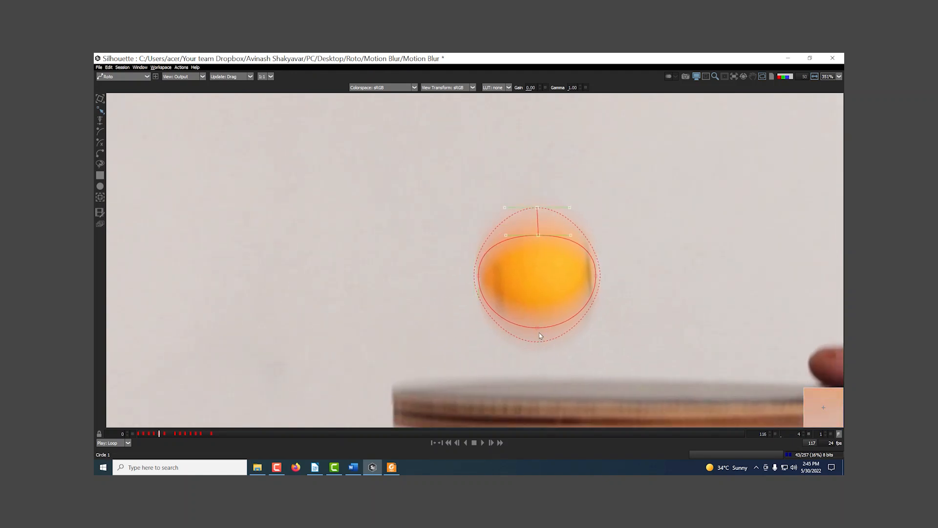
drag(538, 328, 538, 316)
drag(479, 276, 483, 275)
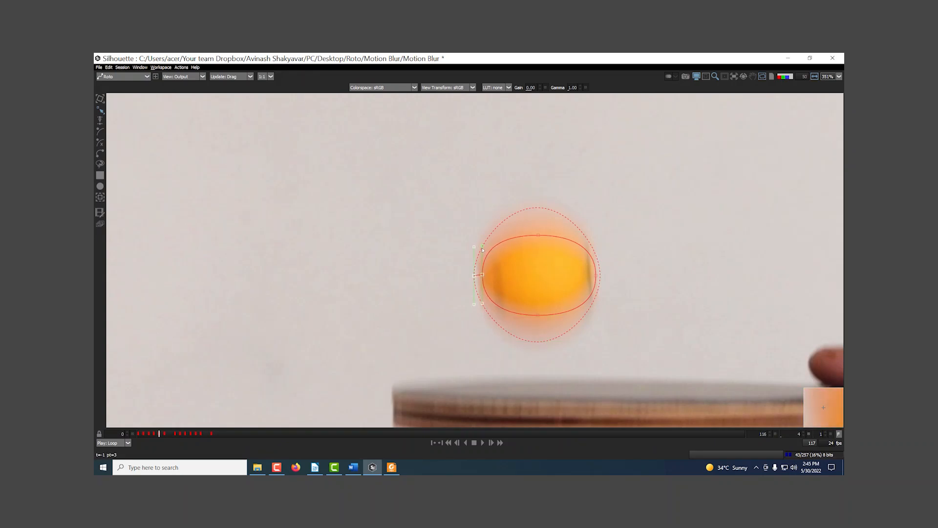
drag(595, 275, 591, 294)
Adjust the feather points on all four sides to the outer edge of the ball's blur at frame 4
click(538, 236)
drag(538, 209, 540, 204)
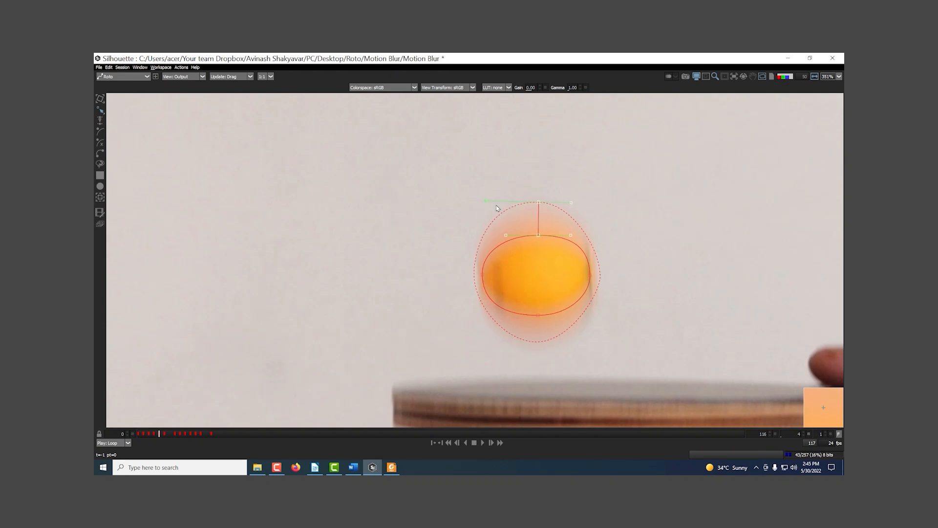
click(590, 275)
drag(600, 276, 596, 275)
click(538, 315)
drag(537, 341, 536, 349)
click(483, 275)
drag(475, 275, 477, 275)
Pull the circle's points in to the ball's core at frame 5, leaving the feather over the blur
scroll(528, 301, down, 2)
key(x)
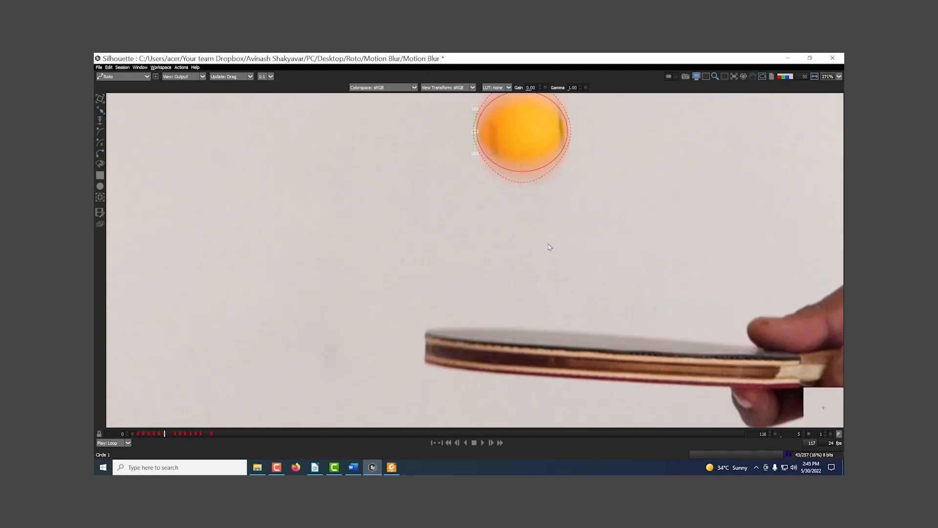
drag(544, 128, 573, 241)
scroll(573, 227, up, 2)
click(545, 198)
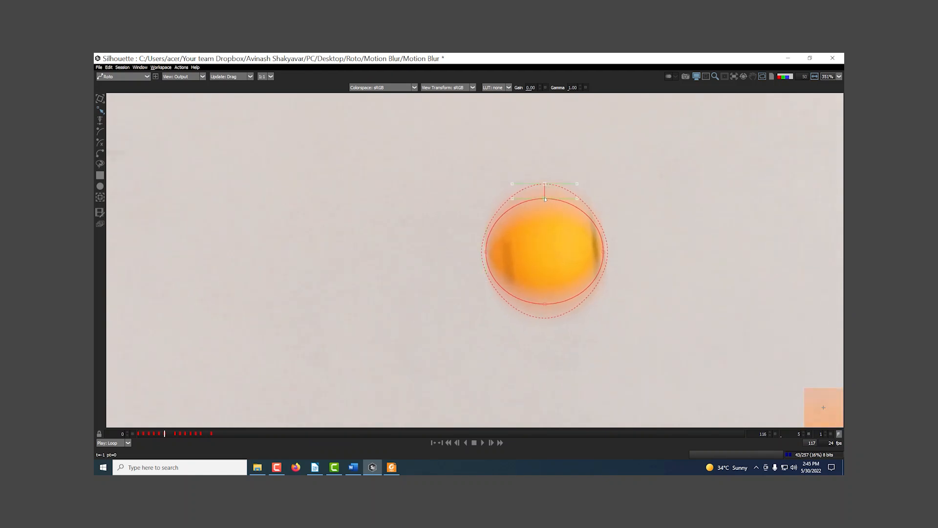
drag(544, 199, 545, 206)
drag(545, 303, 546, 297)
drag(603, 252, 602, 252)
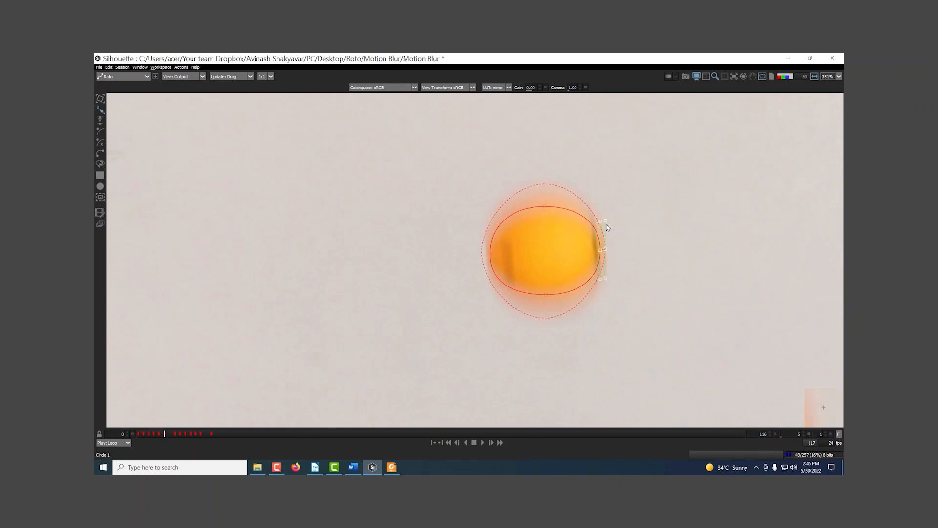
Reposition the circle and fit its bottom and side points to the ball's core at frame 6
key(x)
drag(527, 207, 529, 332)
drag(529, 245, 528, 276)
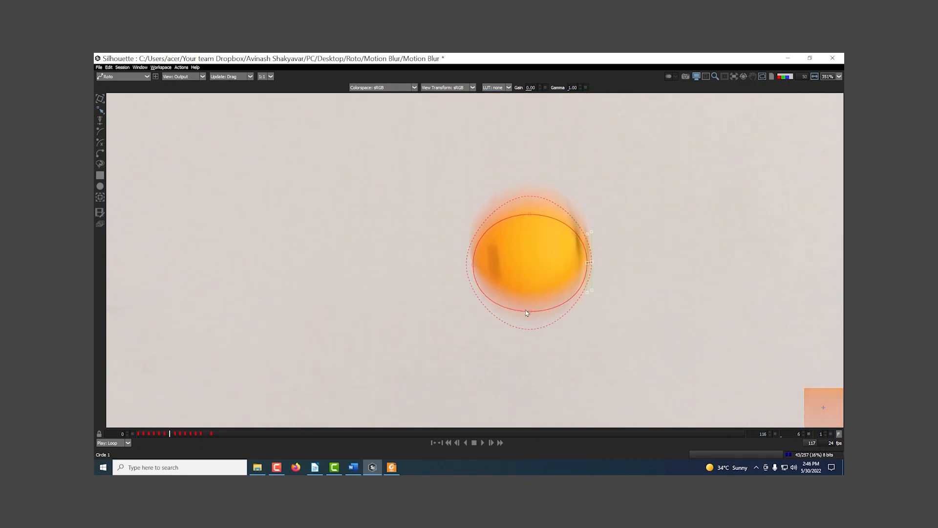
drag(530, 312, 531, 300)
drag(474, 267, 478, 280)
key(ctrl+z)
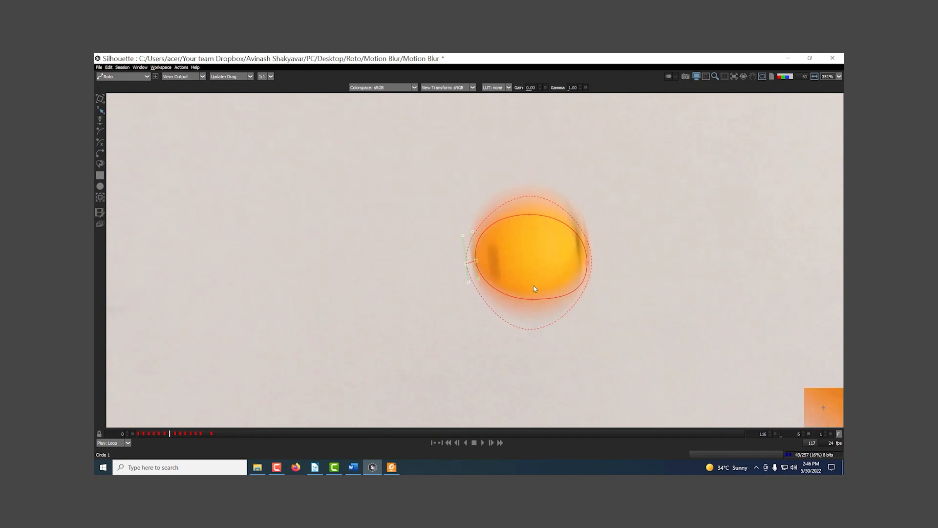
drag(588, 261, 584, 259)
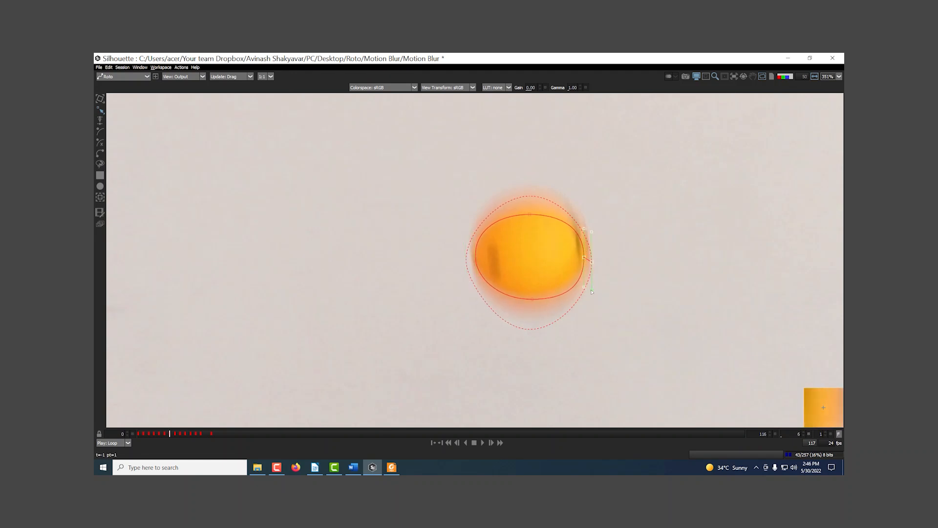
Adjust the bottom, top and side feather of the circle to the ball's blur at frame 6
drag(531, 330, 530, 318)
click(531, 197)
drag(575, 191, 577, 190)
click(584, 257)
drag(591, 281, 589, 286)
Go back to the first frames with the whole ball path in view and display the circle's alpha matte
key(x)
scroll(575, 286, down, 1)
scroll(575, 288, down, 5)
key(z)
key(z)
key(z)
key(z)
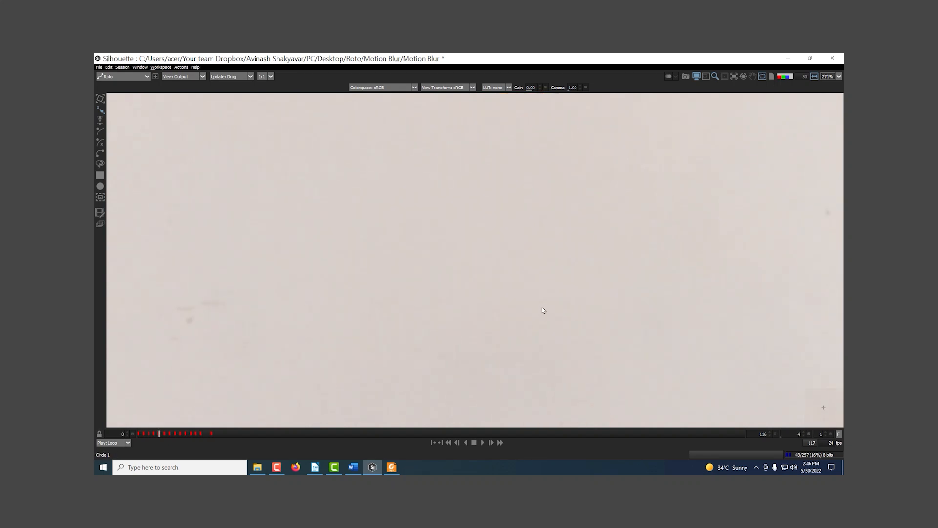
scroll(600, 268, down, 7)
drag(621, 330, 578, 309)
key(z)
key(z)
key(a)
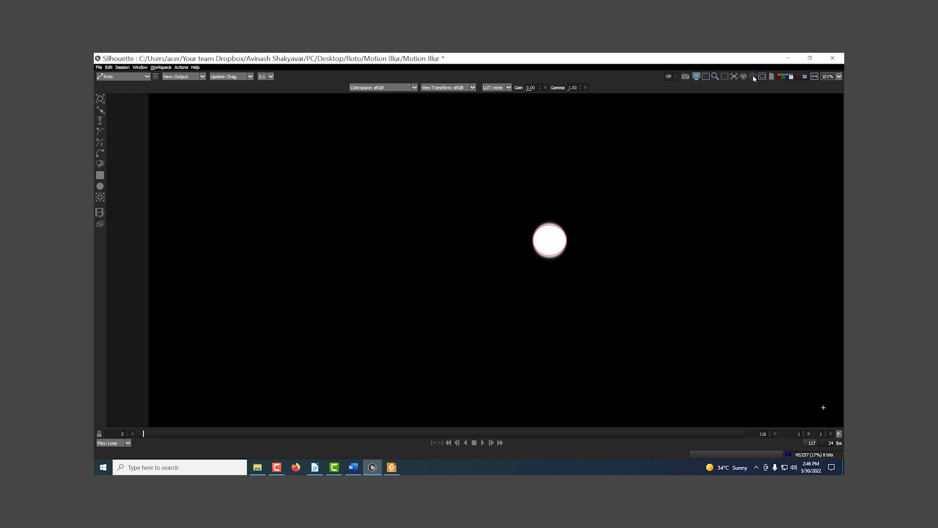
Step forward and back through the first frames to examine the feathered blur of the matte
key(Right)
key(Right)
key(Right)
key(Right)
key(Right)
key(Right)
key(Right)
key(Right)
key(Right)
key(Right)
key(Right)
key(Left)
key(Left)
key(Left)
key(Left)
key(Left)
key(Left)
key(Left)
key(Left)
key(Left)
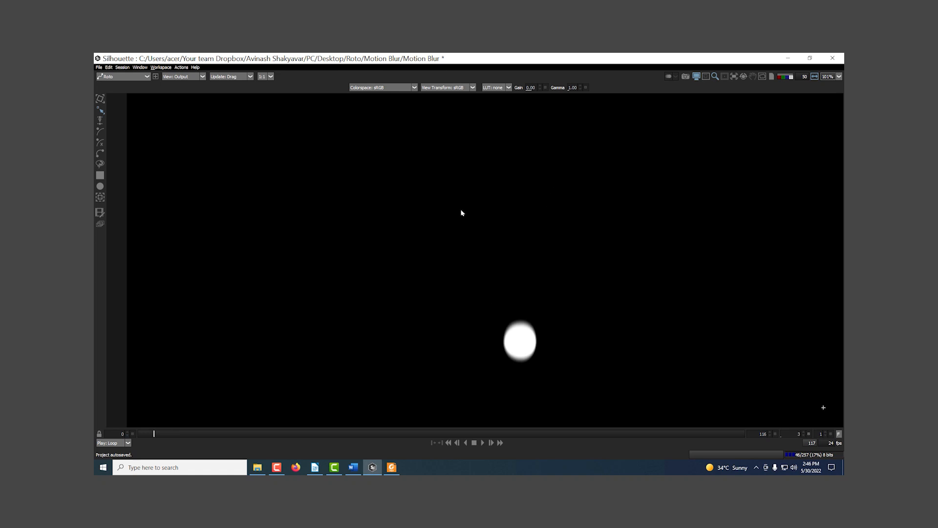
Switch from the alpha matte to the Color Comp view of the cut-out ball at frame 3
key(a)
key(3)
drag(490, 282, 455, 177)
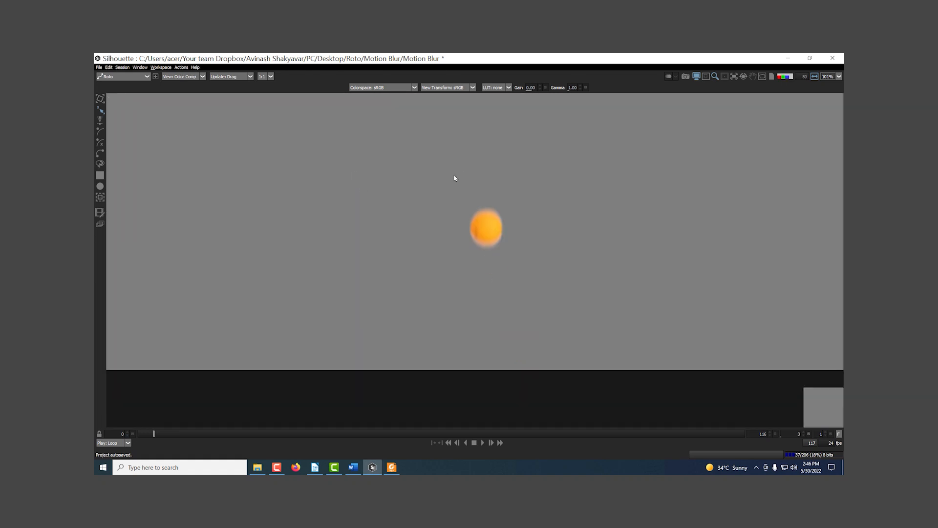
Step forward and back through the frames in Color Comp to examine the edges of the cut-out ball
key(Right)
key(Right)
key(Right)
key(Right)
key(Left)
key(Left)
key(Left)
key(Left)
key(Left)
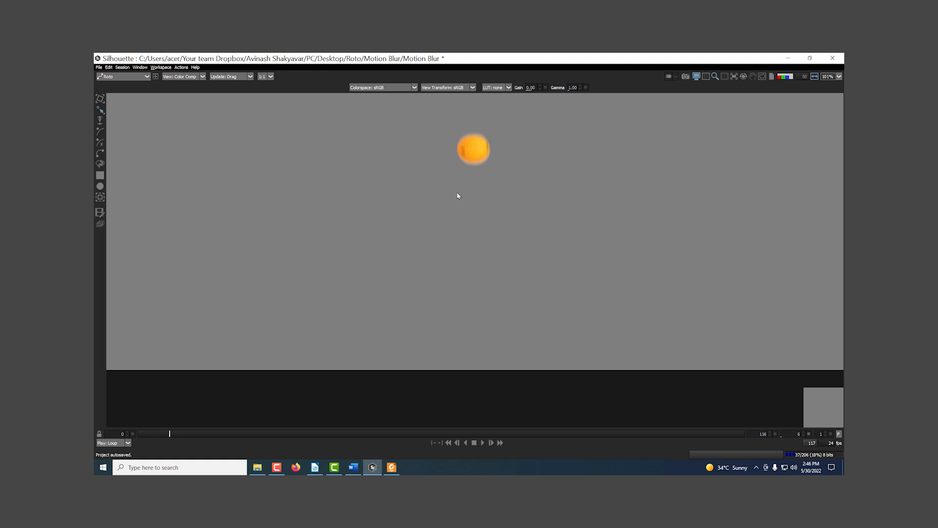
scroll(477, 227, up, 1)
drag(478, 226, 468, 303)
key(Left)
key(Left)
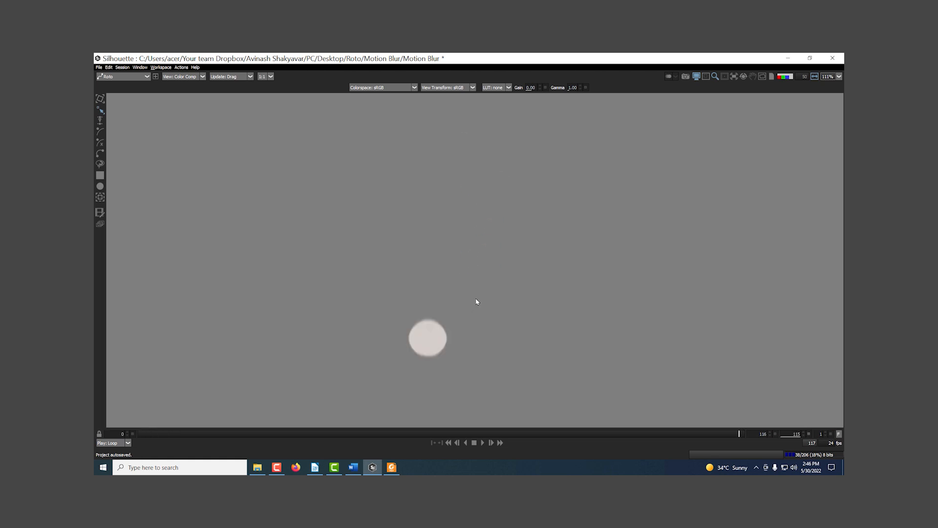
key(Right)
key(Right)
key(Right)
key(Right)
key(Right)
key(Right)
key(Right)
key(Right)
key(Right)
key(Right)
key(Right)
key(Right)
key(Right)
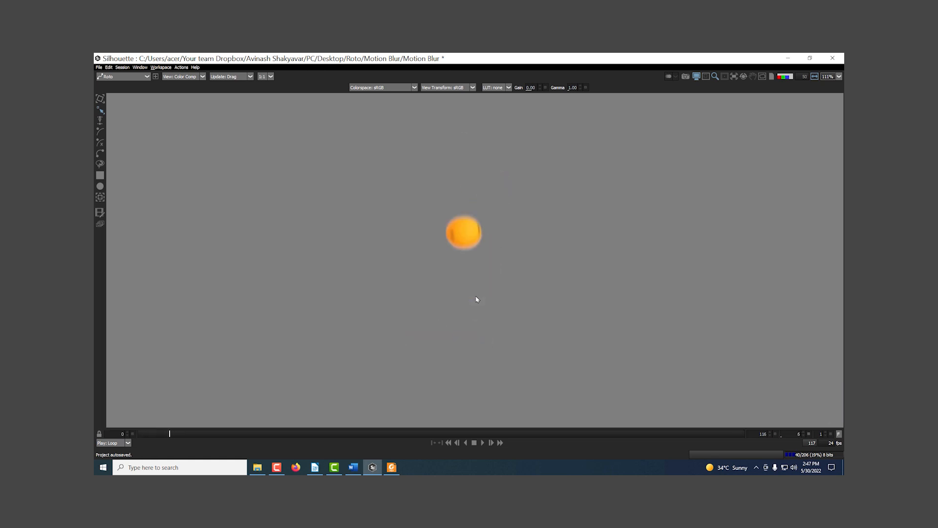
key(Right)
key(Right)
key(Right)
key(Left)
key(Left)
key(Left)
Switch from Color Comp to the Output view of the ball at frame 13 and restore the full workspace layout
key(1)
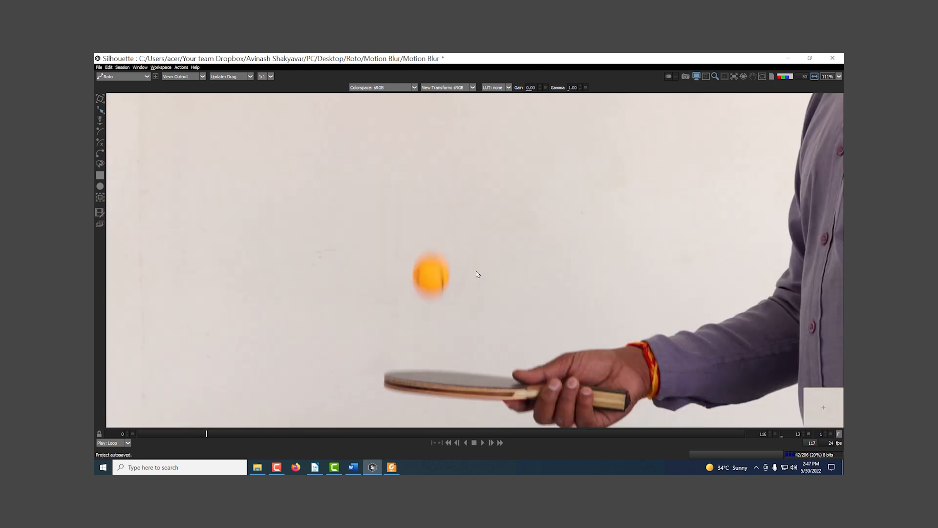
scroll(423, 247, down, 5)
scroll(445, 234, up, 3)
drag(456, 253, 446, 250)
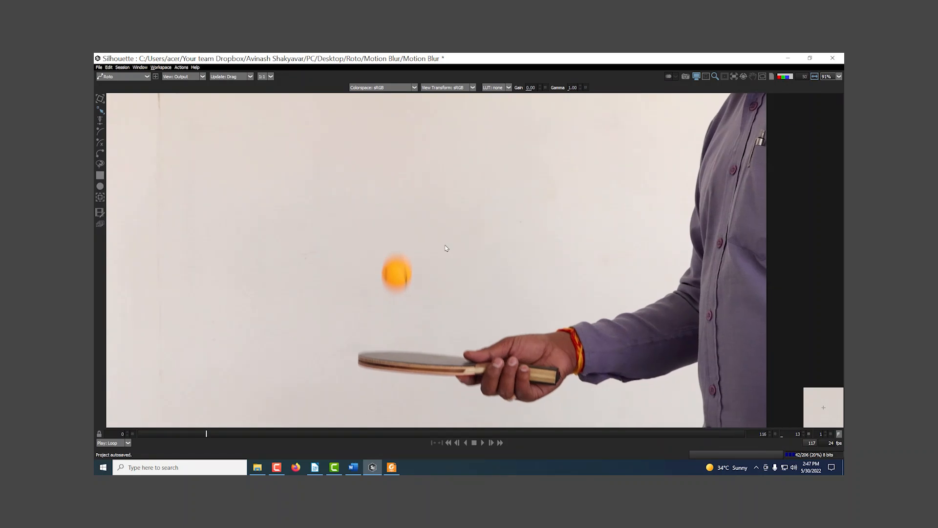
key(grave)
Select Circle 1 and inspect its outline and feather points around the blurred ball at frame 13
drag(383, 220, 450, 202)
scroll(438, 206, down, 1)
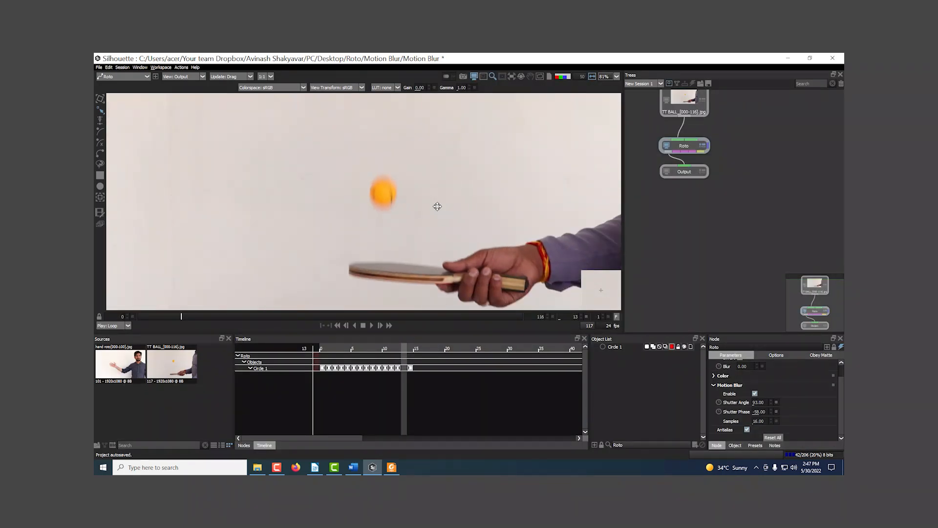
click(616, 347)
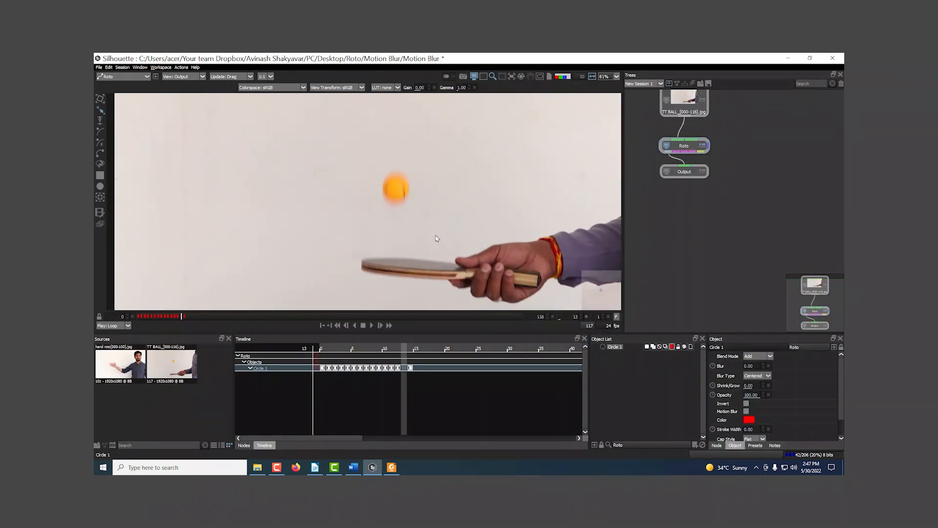
scroll(437, 238, up, 1)
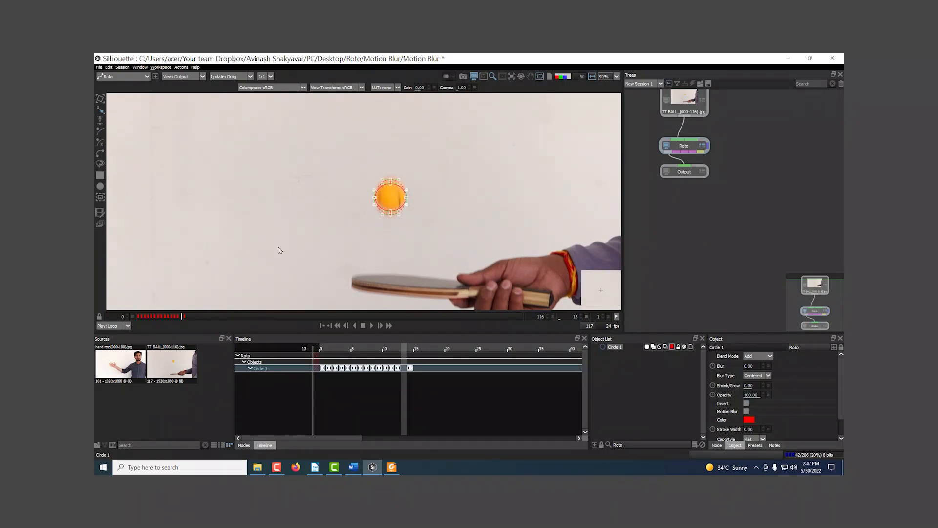
scroll(388, 188, up, 5)
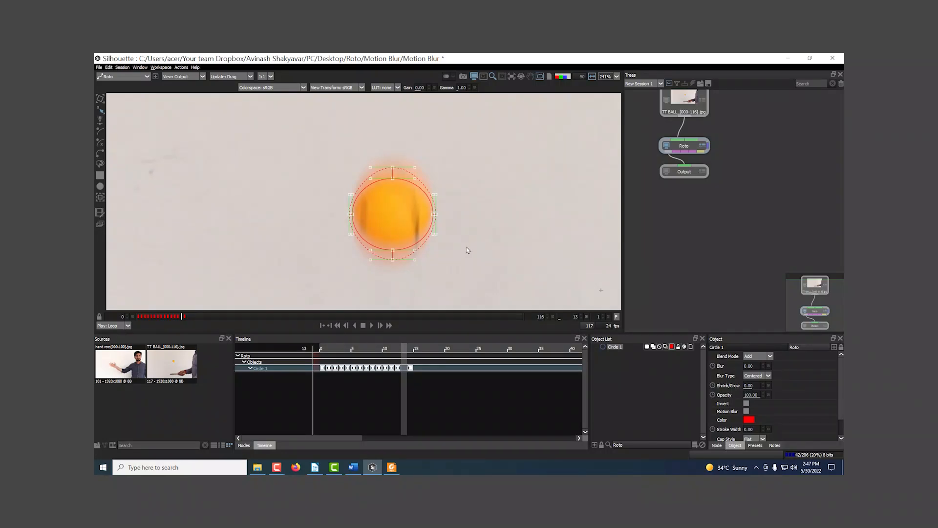
Display the hand roto[000-100].jpg source footage in the viewer
click(137, 364)
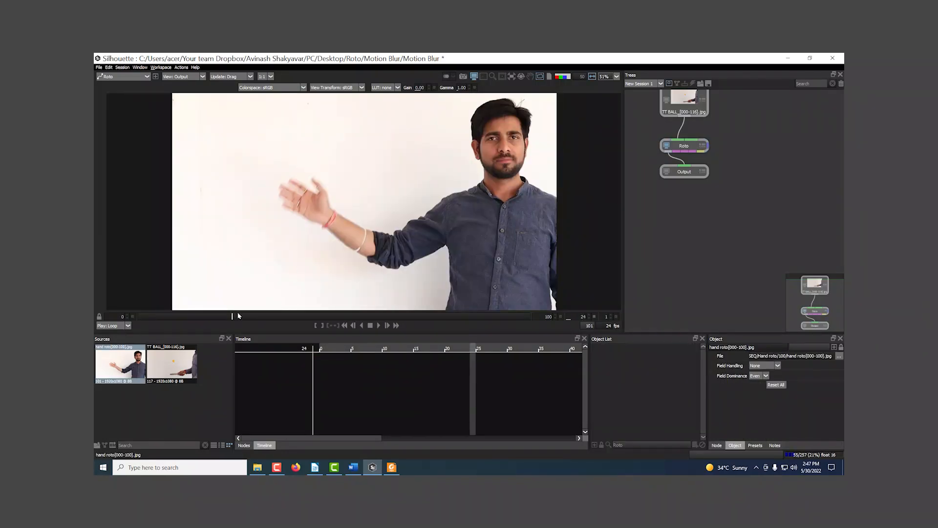